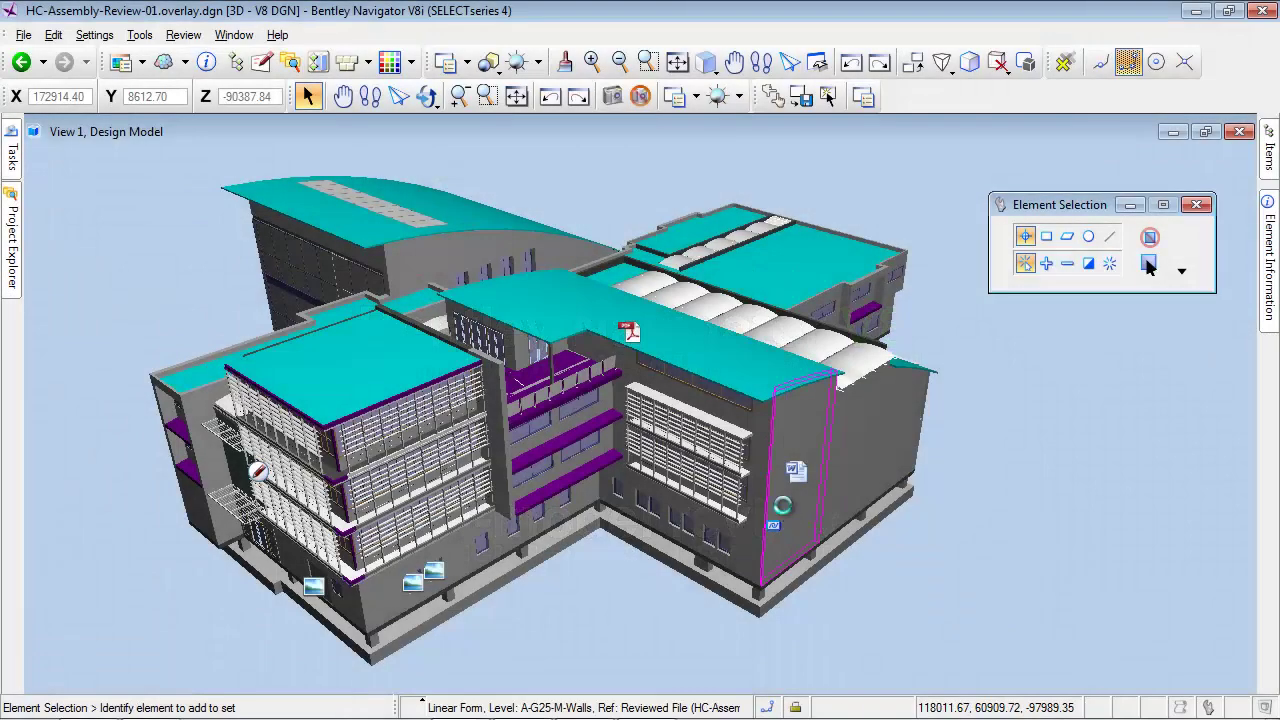
Step: Select the right-end wall and expand the RoundDuct category in the Items list
{"action": "left_click", "coordinate": [783, 505]}
{"action": "mouse_move", "coordinate": [1268, 280]}
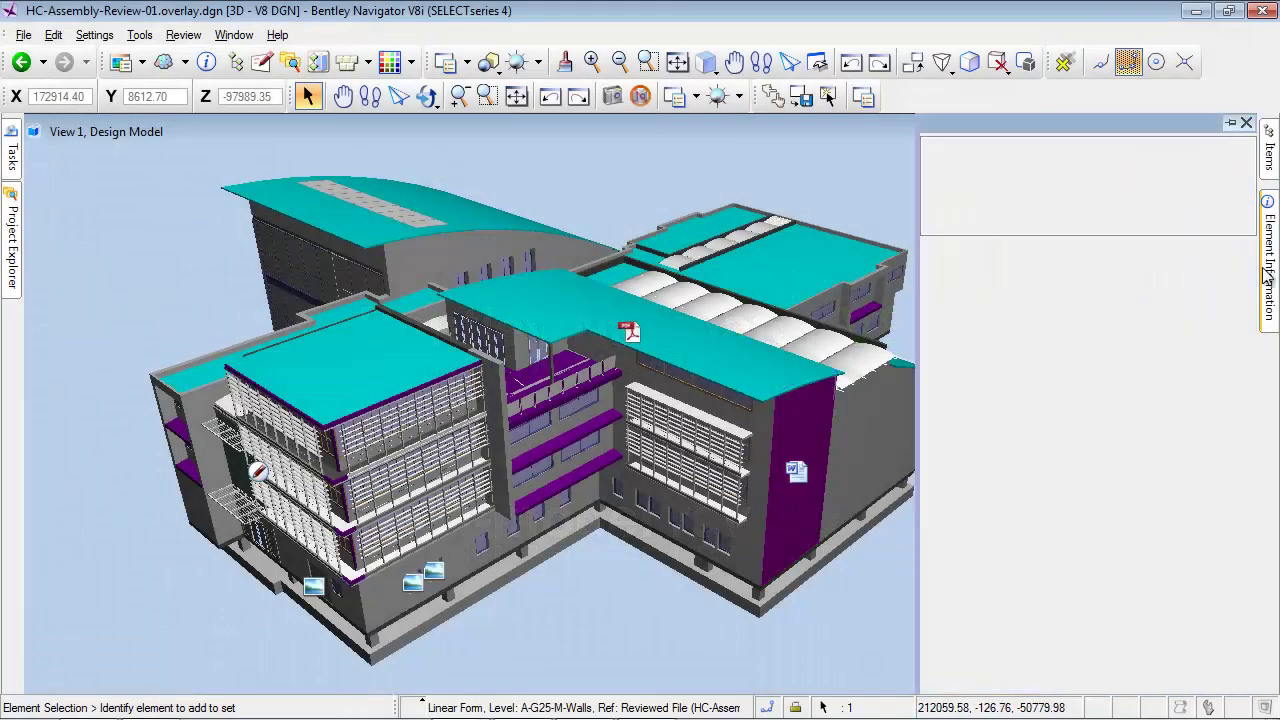
{"action": "left_click", "coordinate": [891, 600]}
{"action": "mouse_move", "coordinate": [1271, 148]}
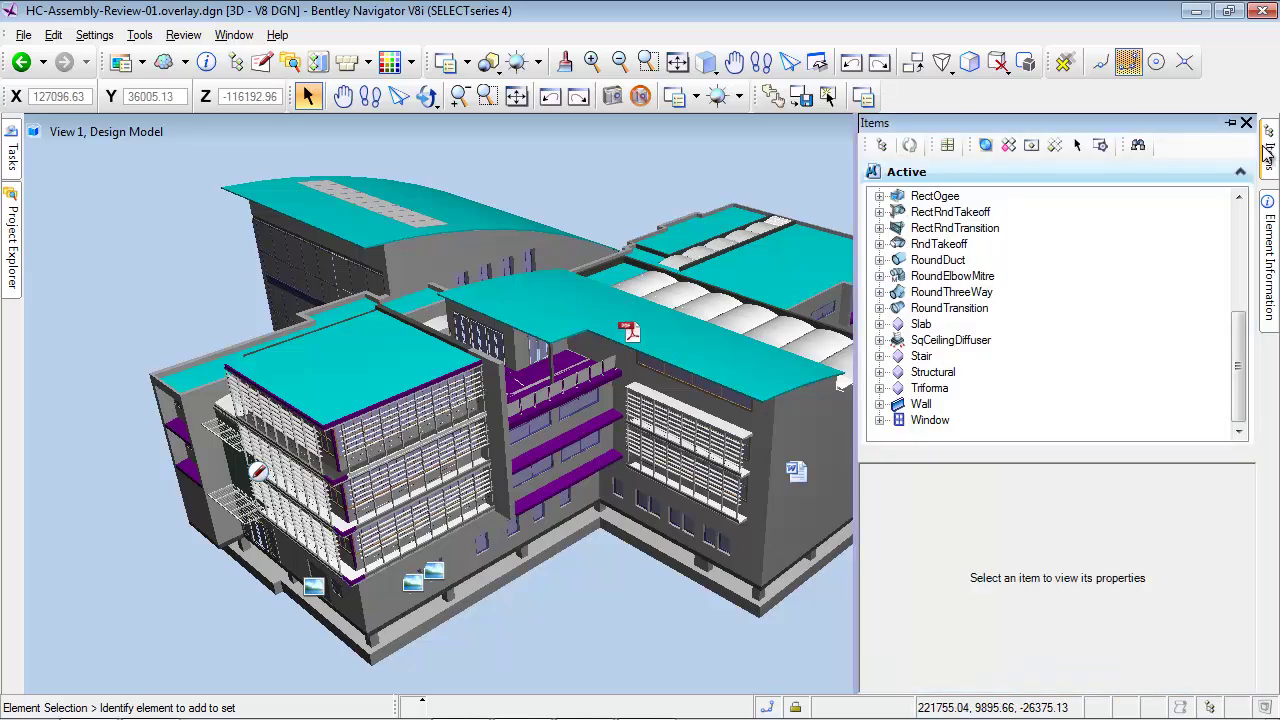
{"action": "left_click", "coordinate": [880, 260]}
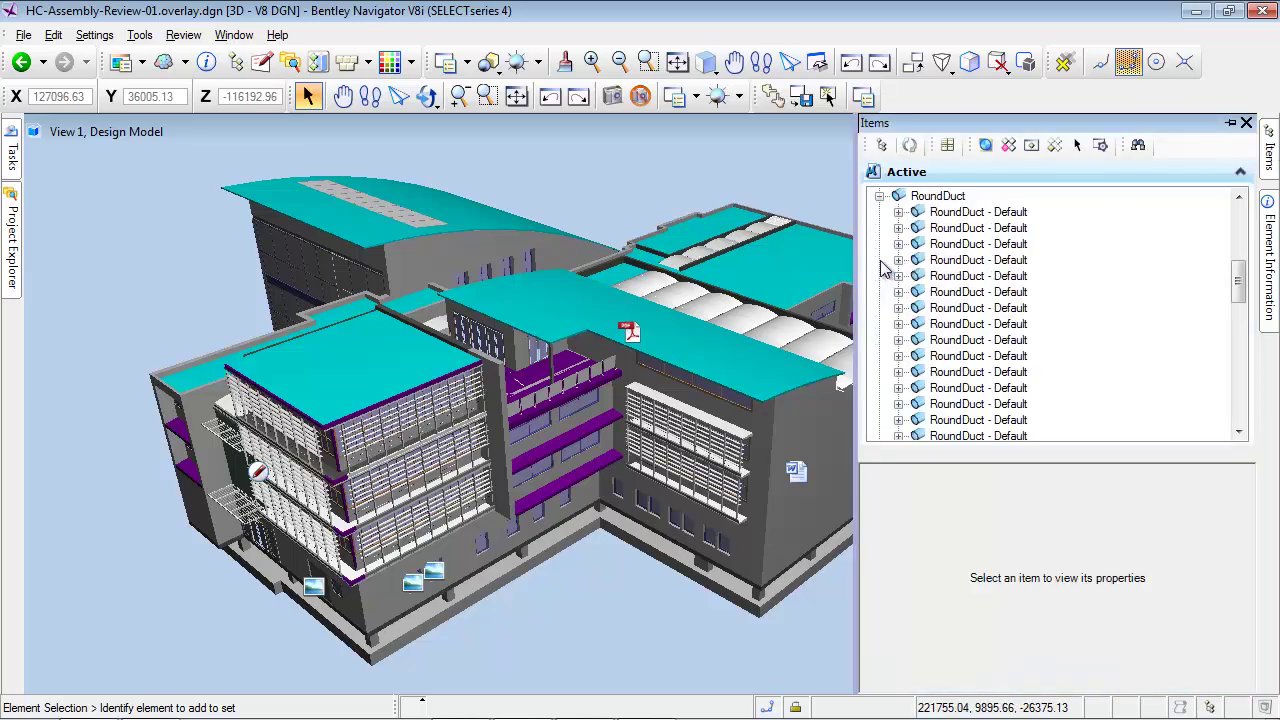
Step: Review individual RoundDuct item properties, then view and close the RoundDuct details table
{"action": "left_click", "coordinate": [978, 213]}
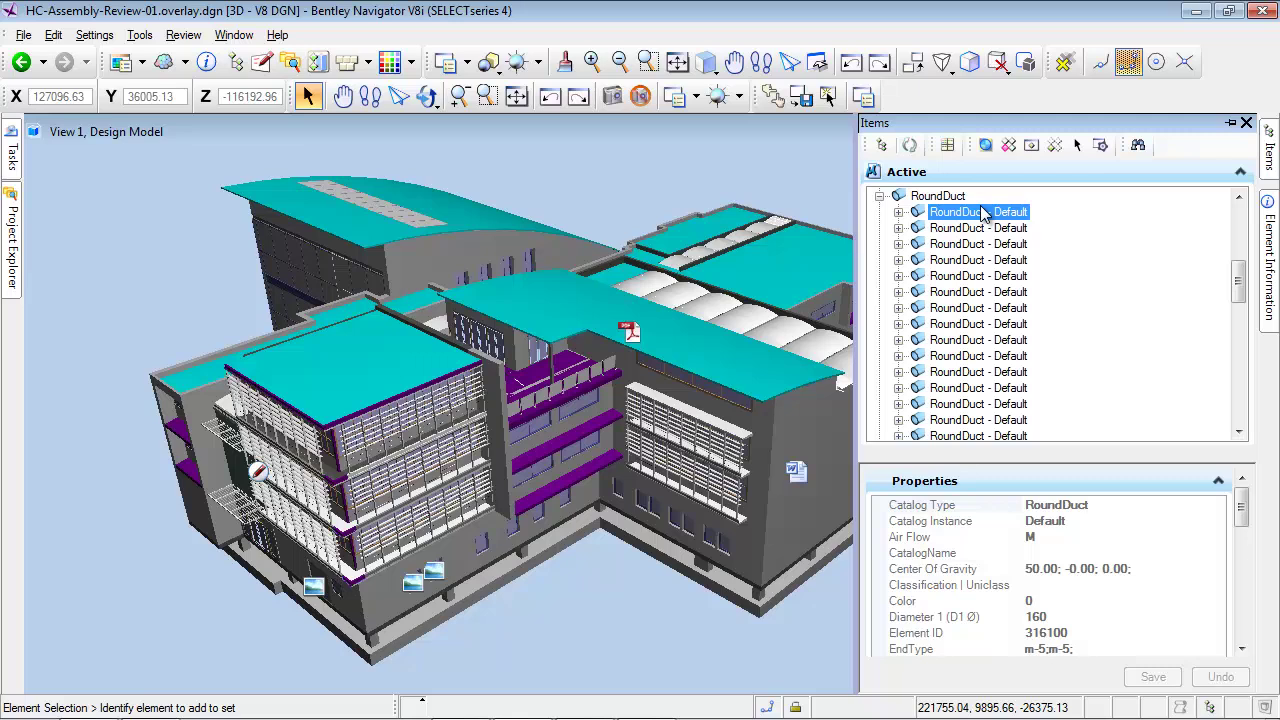
{"action": "key", "text": "Down"}
{"action": "key", "text": "Down"}
{"action": "left_click", "coordinate": [940, 196]}
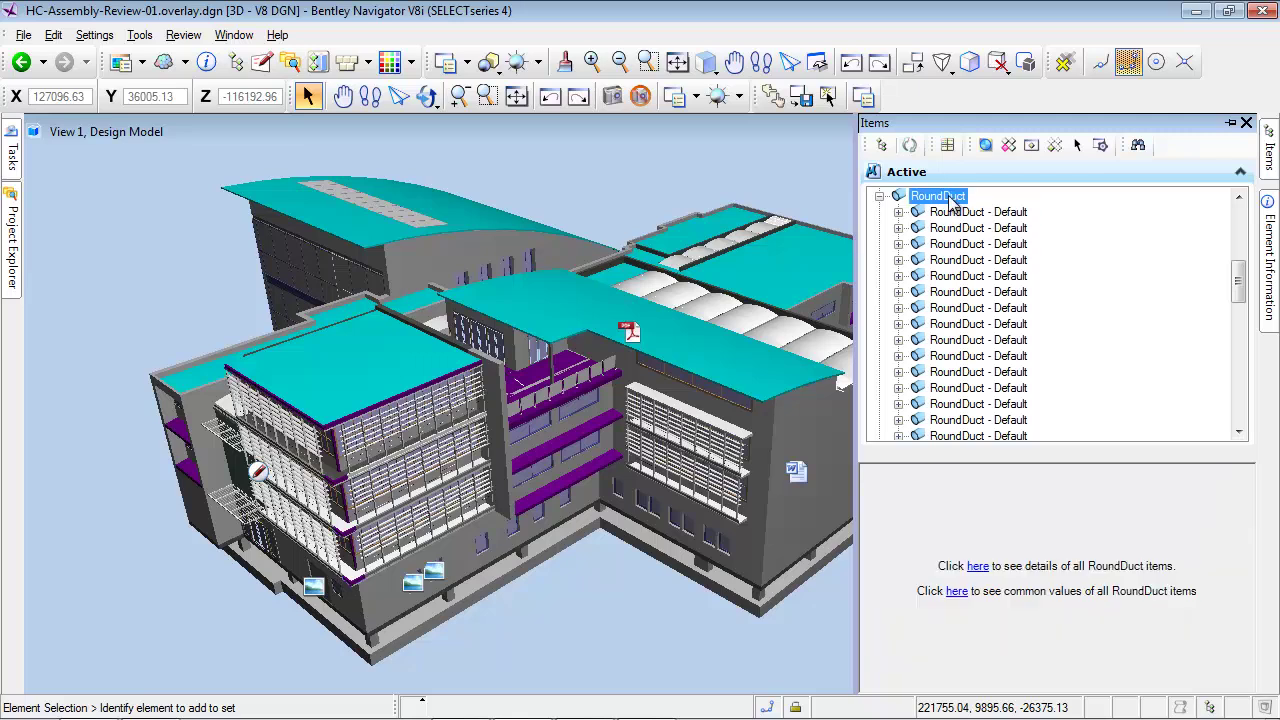
{"action": "left_click", "coordinate": [950, 146]}
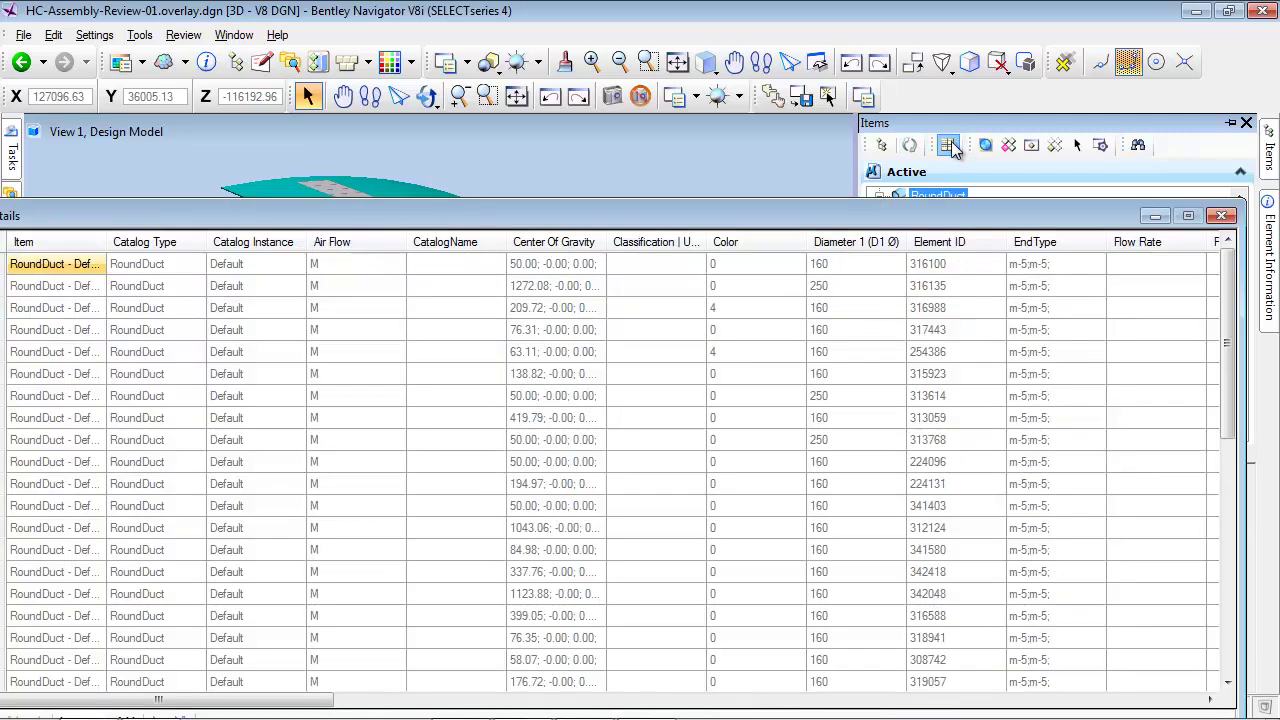
{"action": "left_click", "coordinate": [1222, 217]}
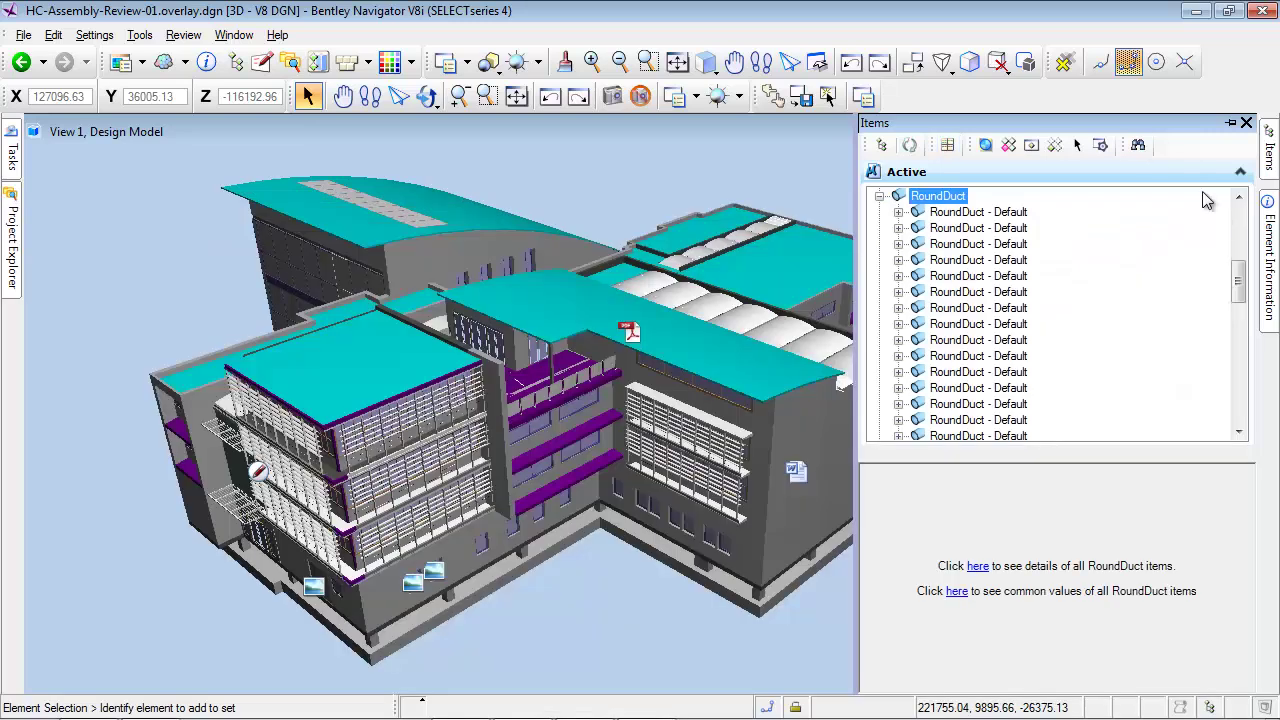
Step: Search the Items for FlexDuct and expand the 17 results
{"action": "left_click", "coordinate": [1139, 145]}
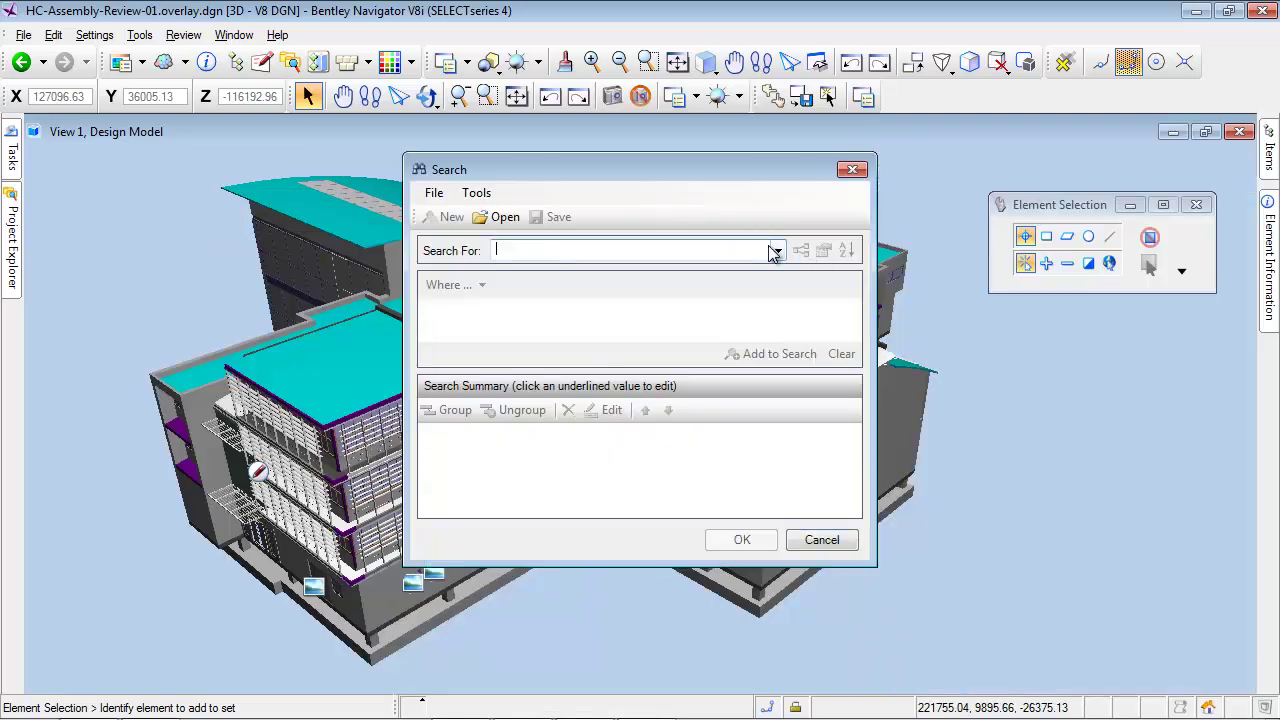
{"action": "left_click", "coordinate": [779, 252]}
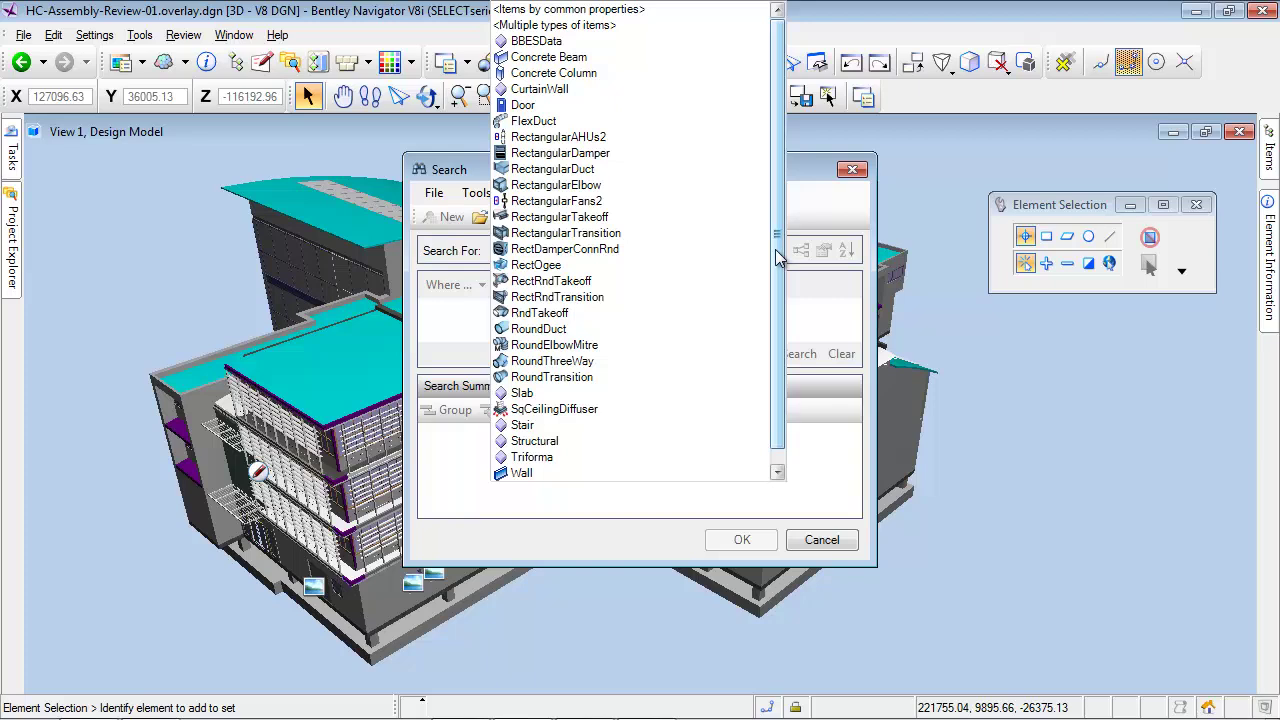
{"action": "left_click", "coordinate": [600, 28]}
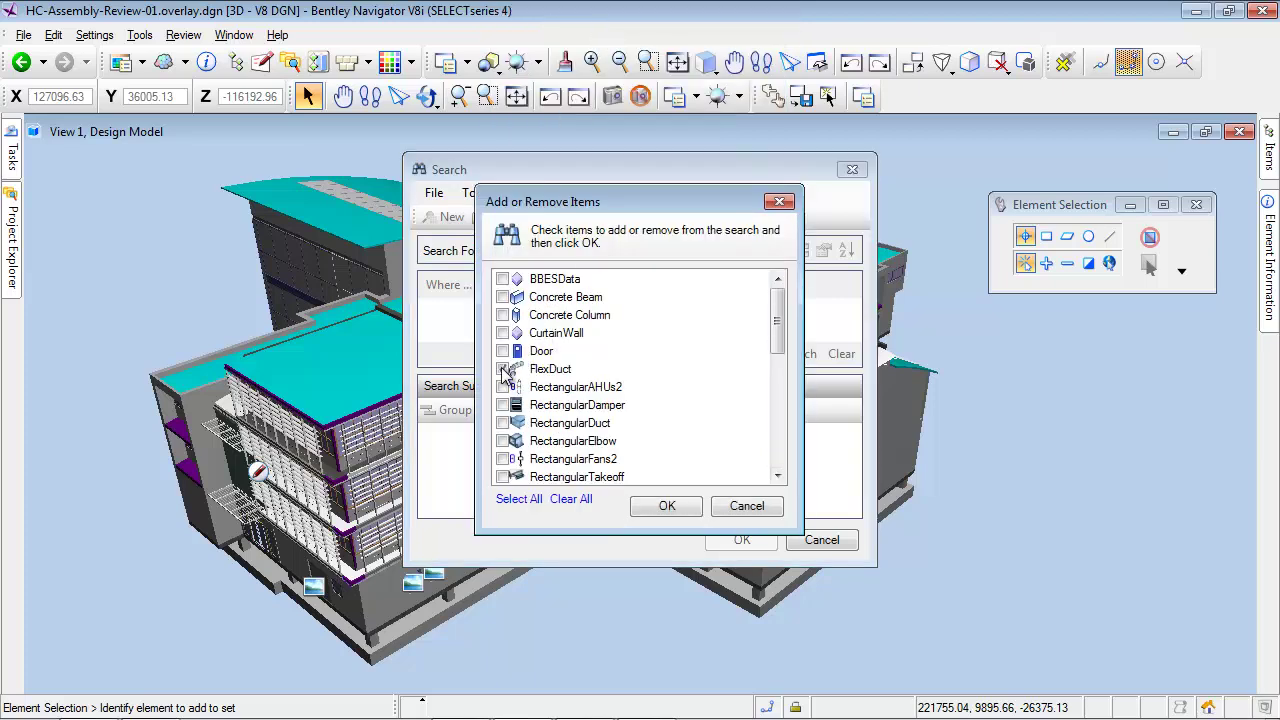
{"action": "left_click", "coordinate": [667, 507]}
{"action": "left_click", "coordinate": [742, 540]}
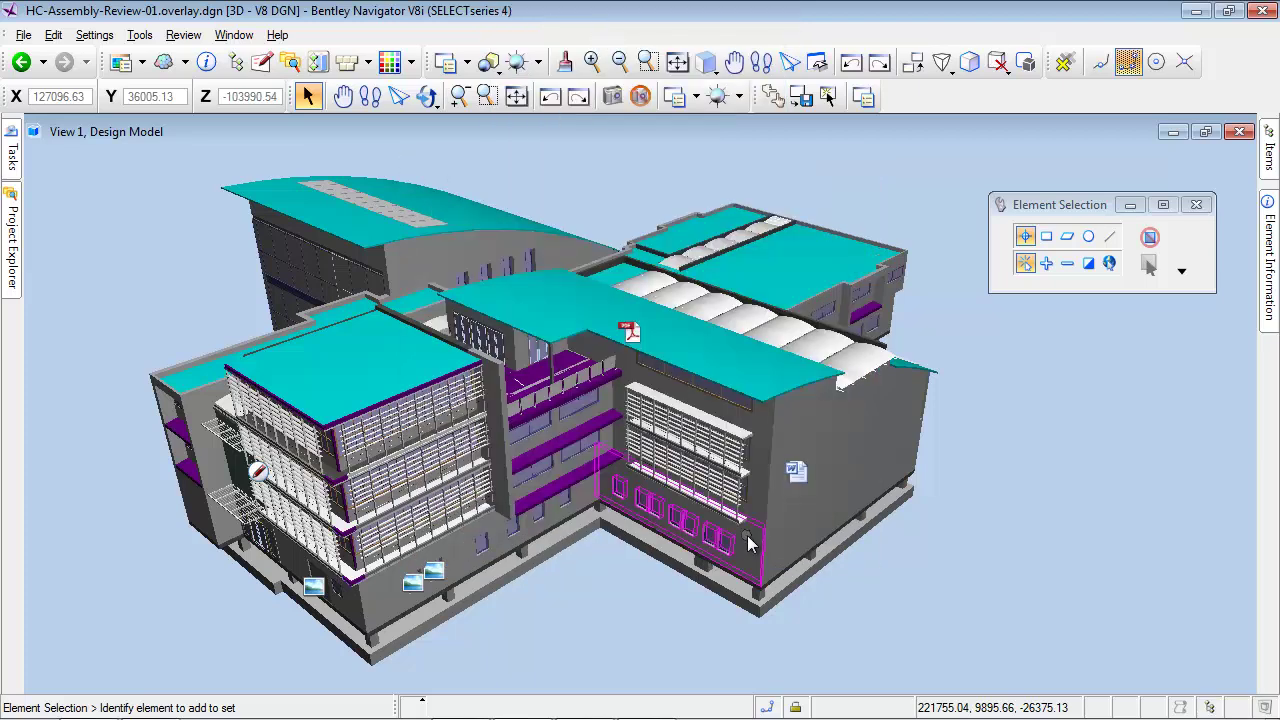
{"action": "left_click", "coordinate": [1270, 160]}
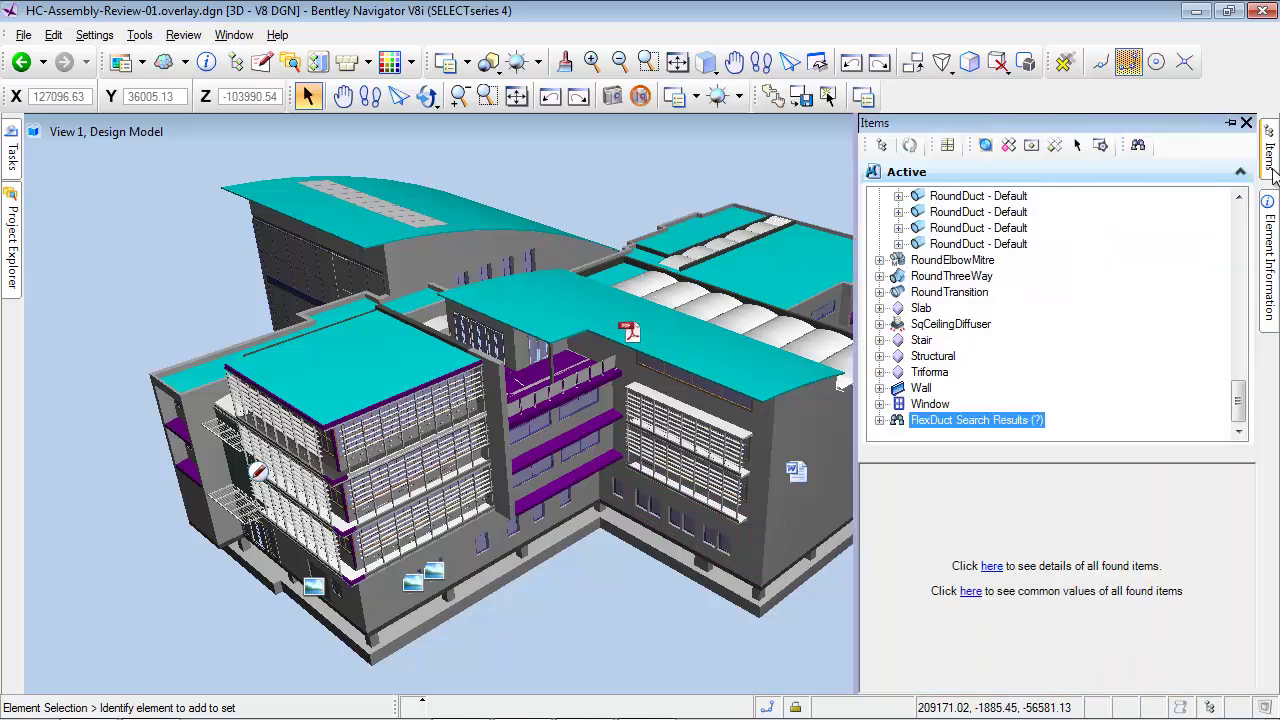
{"action": "left_click", "coordinate": [880, 420]}
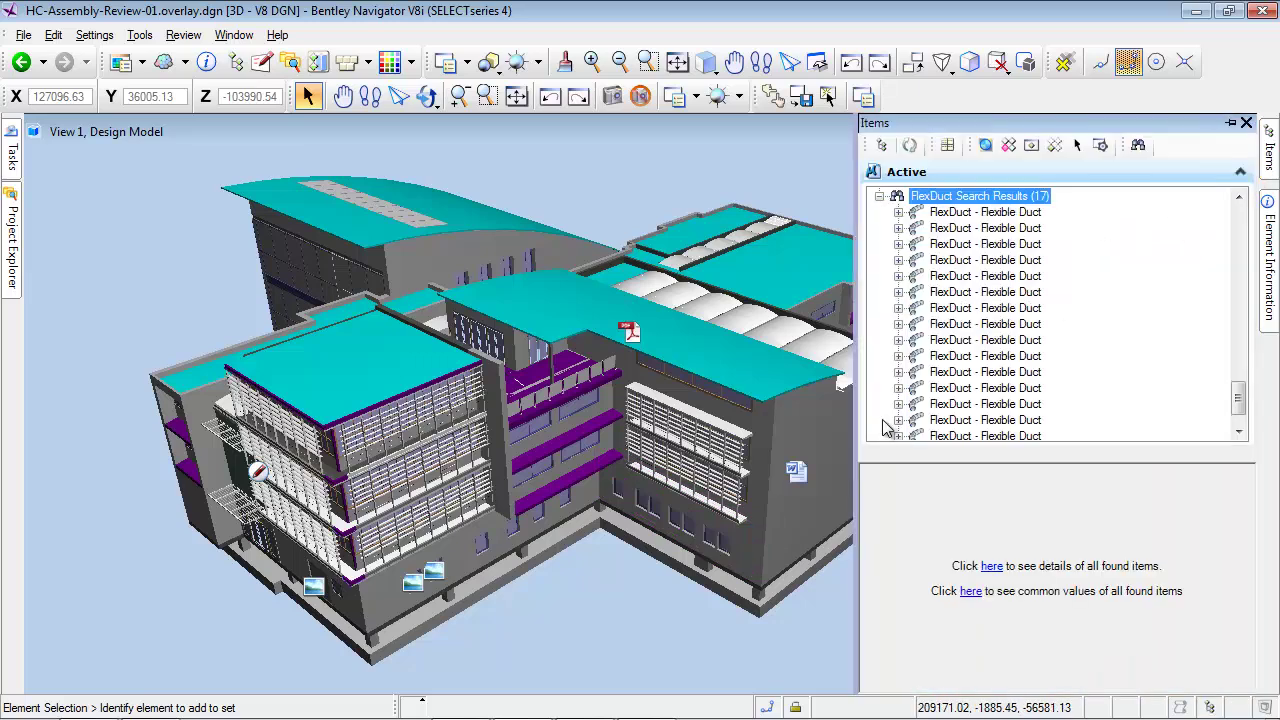
Step: Zoom to each flex duct with transparency on, then fit the whole building and close Items
{"action": "left_click", "coordinate": [981, 214]}
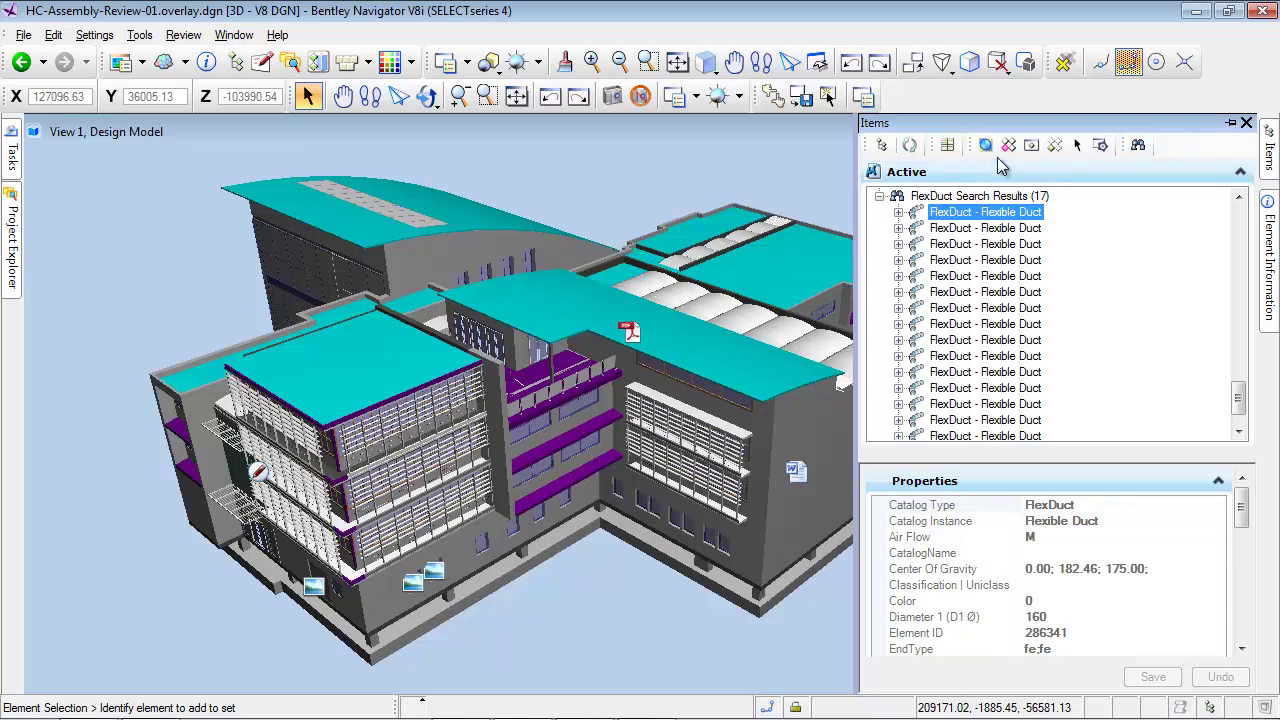
{"action": "left_click", "coordinate": [985, 145]}
{"action": "left_click", "coordinate": [1032, 146]}
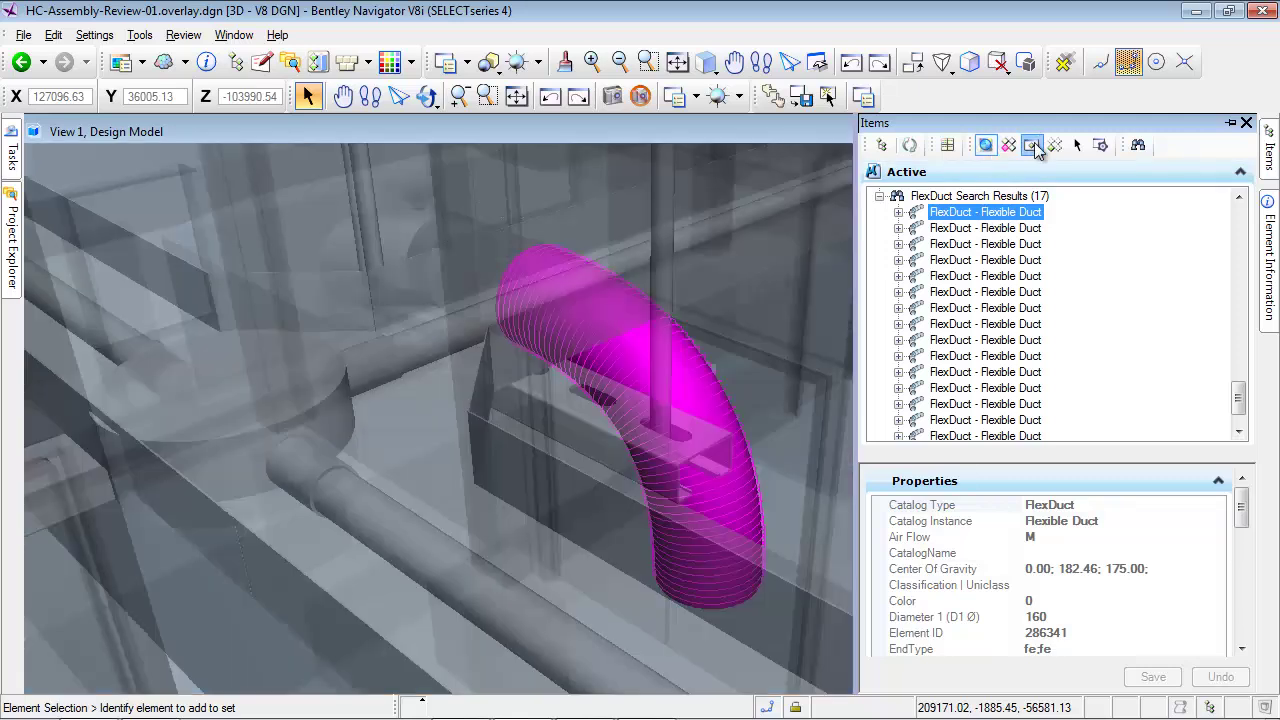
{"action": "key", "text": "Down"}
{"action": "key", "text": "Down"}
{"action": "left_click", "coordinate": [1005, 260]}
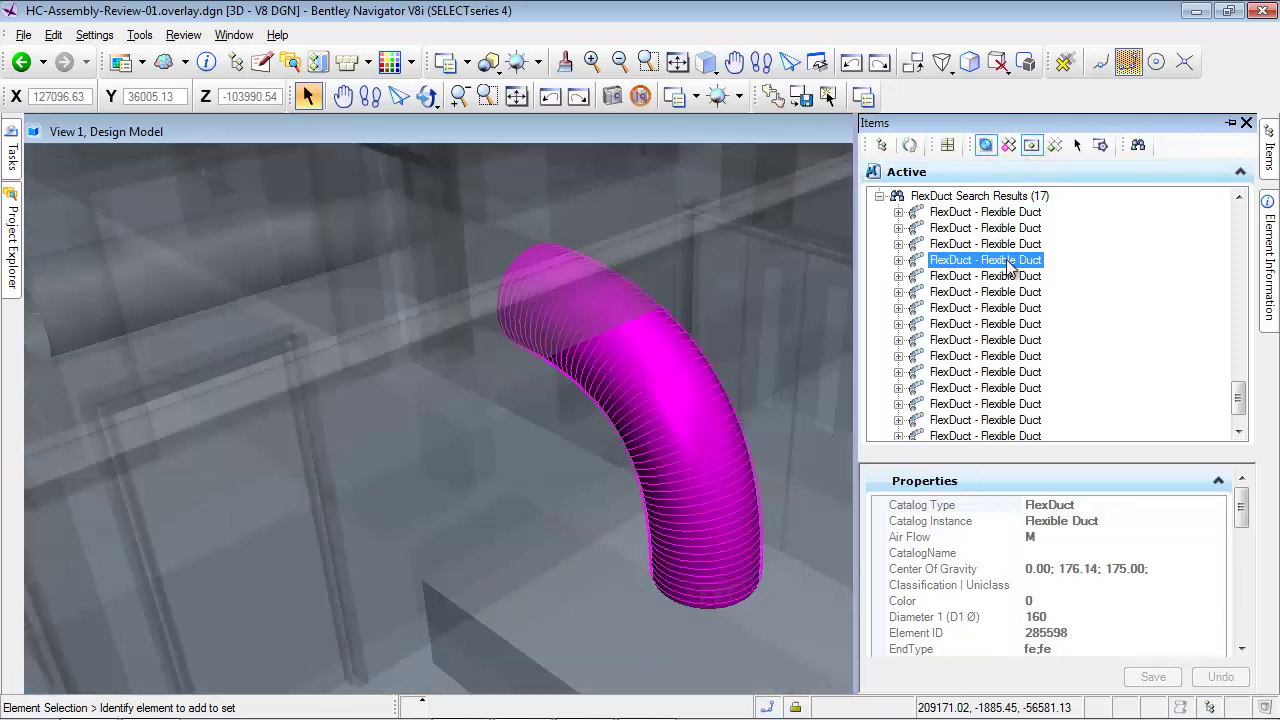
{"action": "left_click", "coordinate": [985, 145]}
{"action": "left_click", "coordinate": [308, 96]}
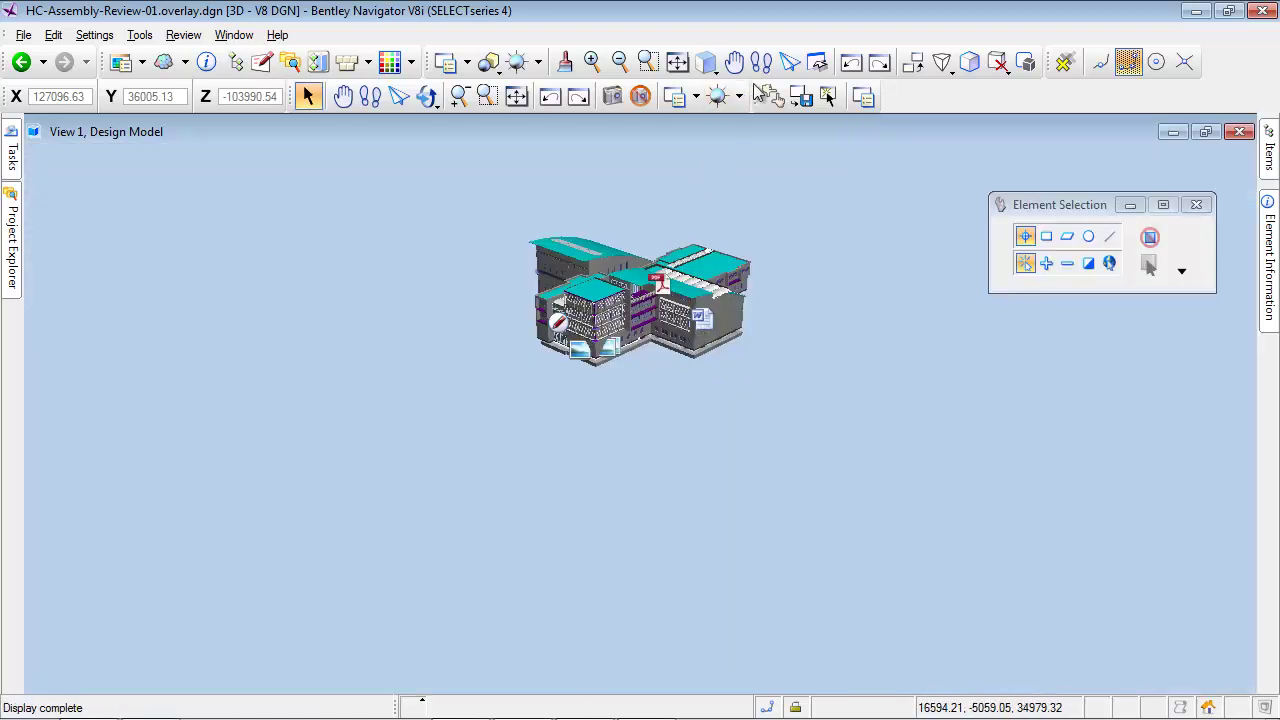
Step: Apply the 01_NAV_Exterior saved view and fly the camera over the roof
{"action": "left_click", "coordinate": [828, 96]}
{"action": "left_click", "coordinate": [811, 283]}
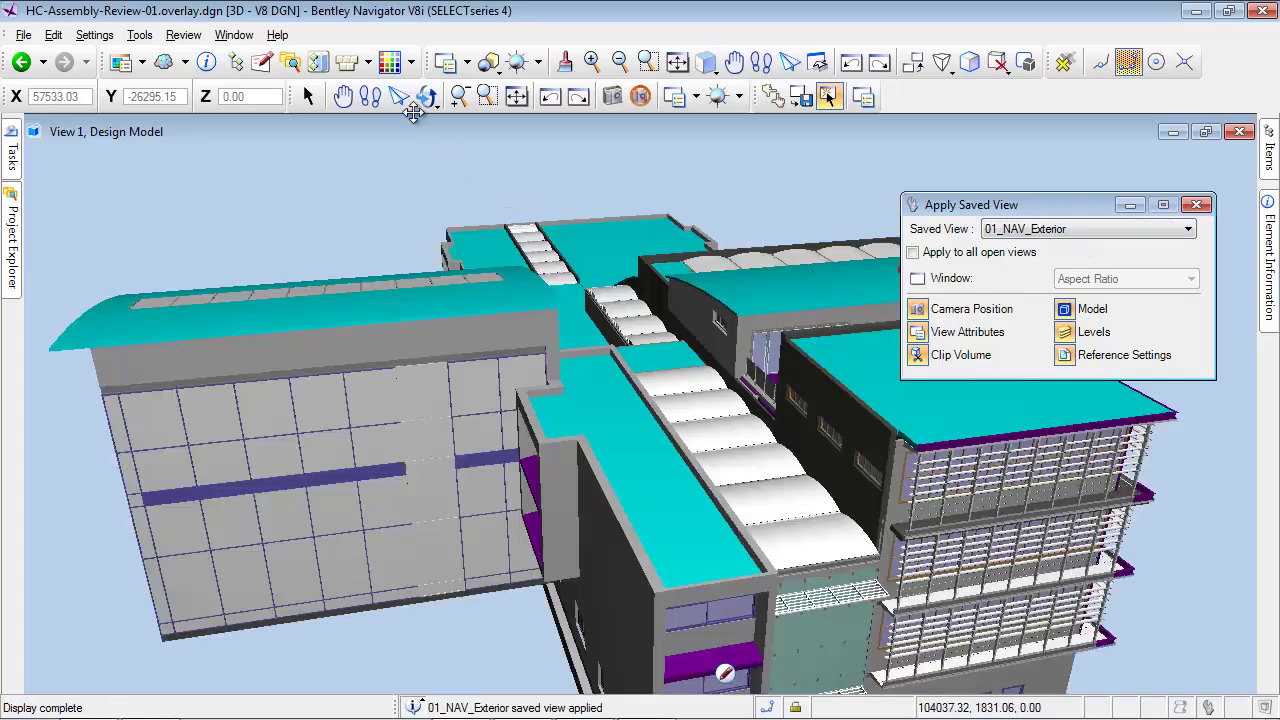
{"action": "left_click", "coordinate": [398, 96]}
{"action": "left_click", "coordinate": [640, 417]}
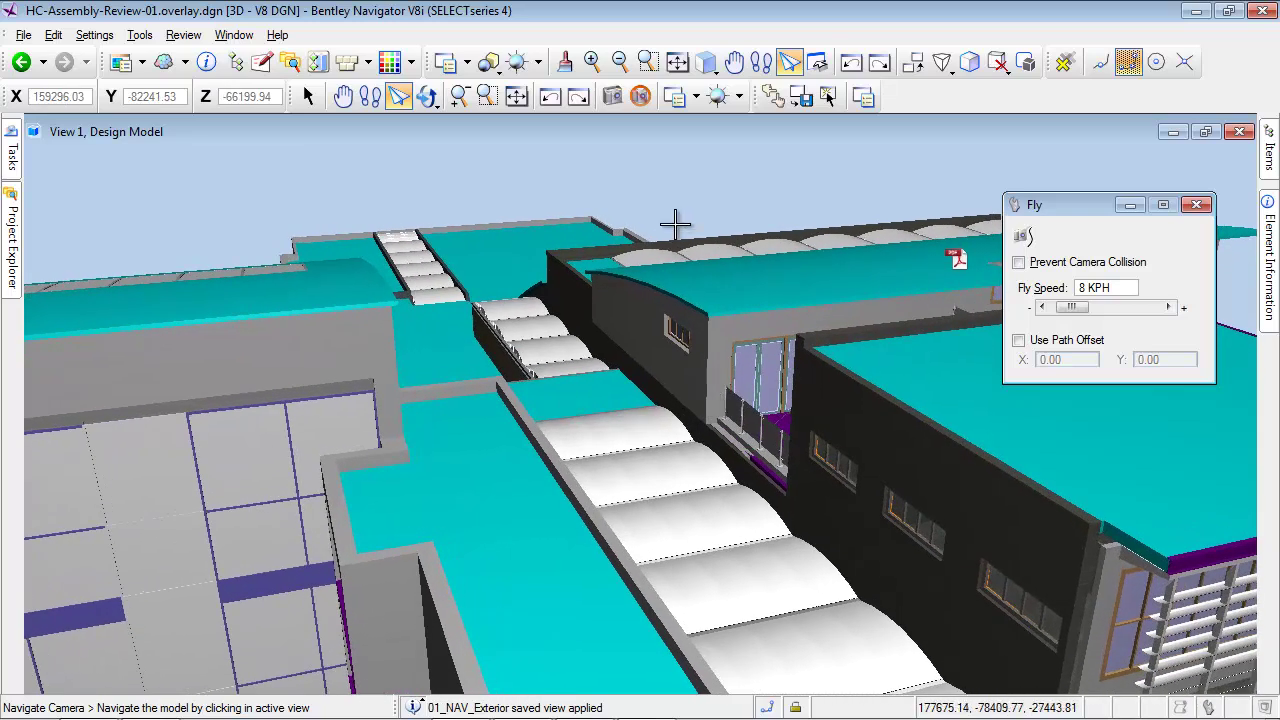
Step: Apply the 02_NAV_Interior saved view and fly toward the interior window wall
{"action": "left_click", "coordinate": [828, 96]}
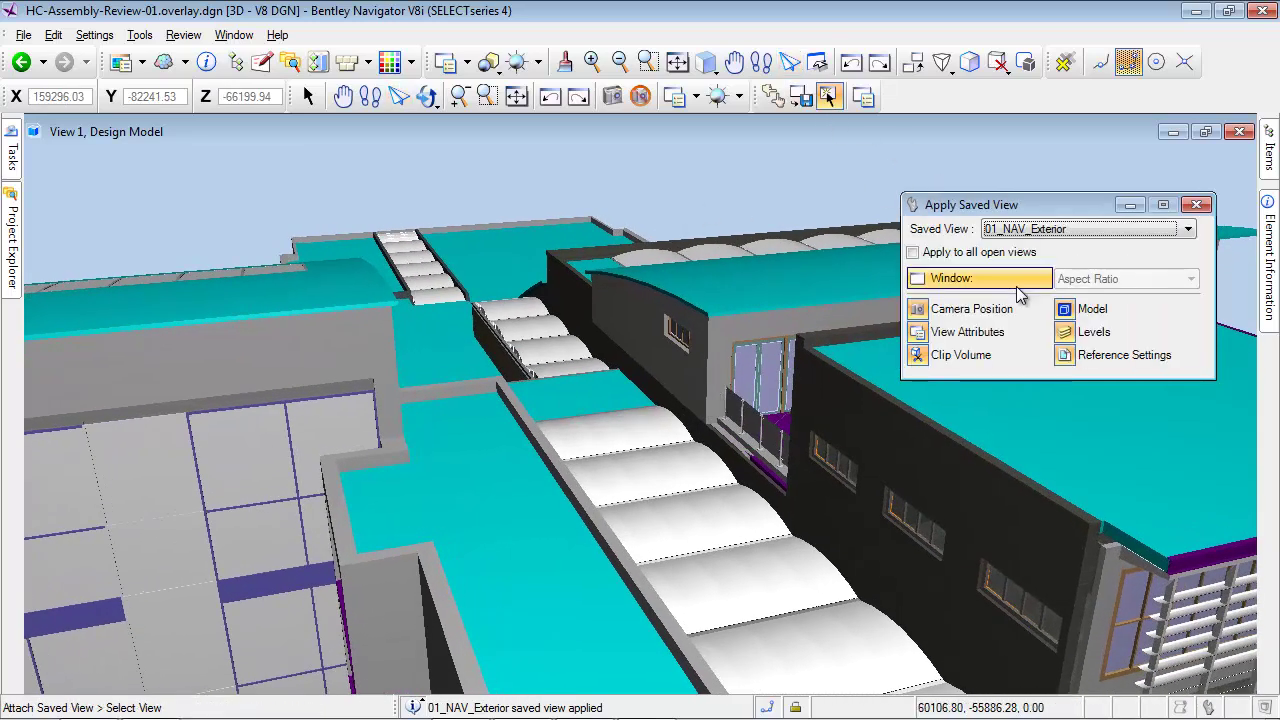
{"action": "left_click", "coordinate": [1088, 228]}
{"action": "left_click", "coordinate": [1084, 252]}
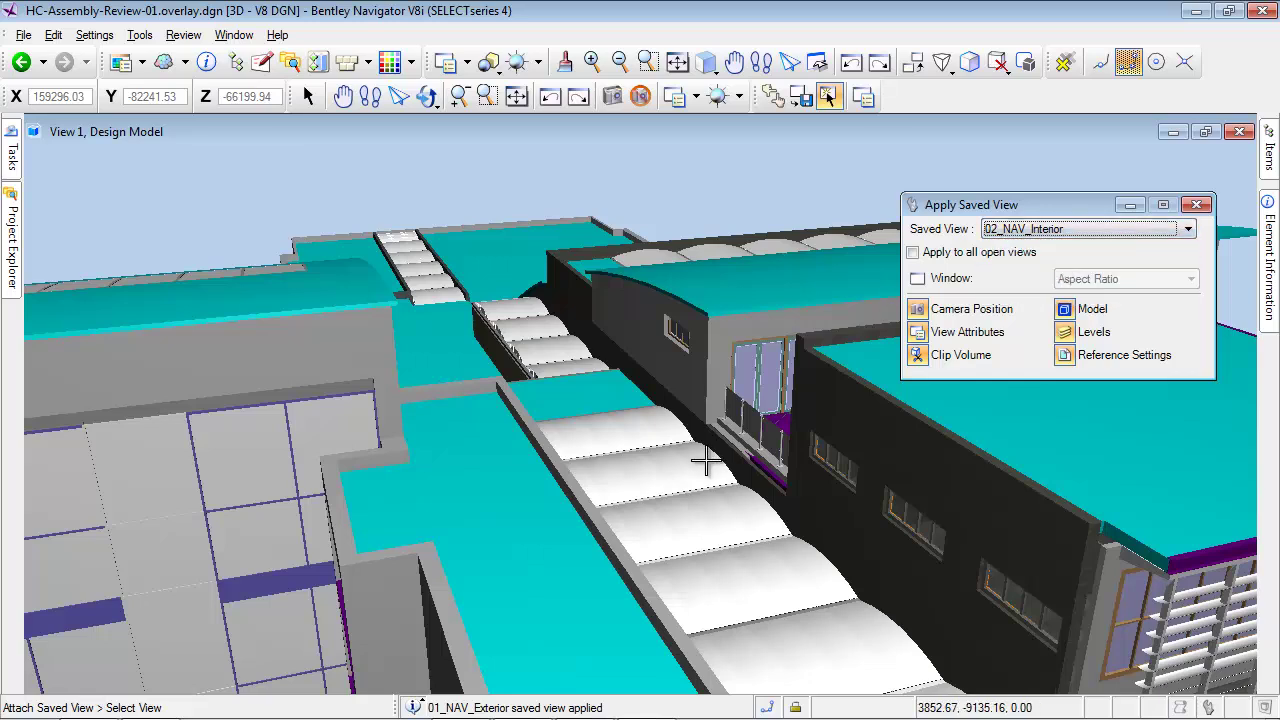
{"action": "left_click", "coordinate": [398, 96]}
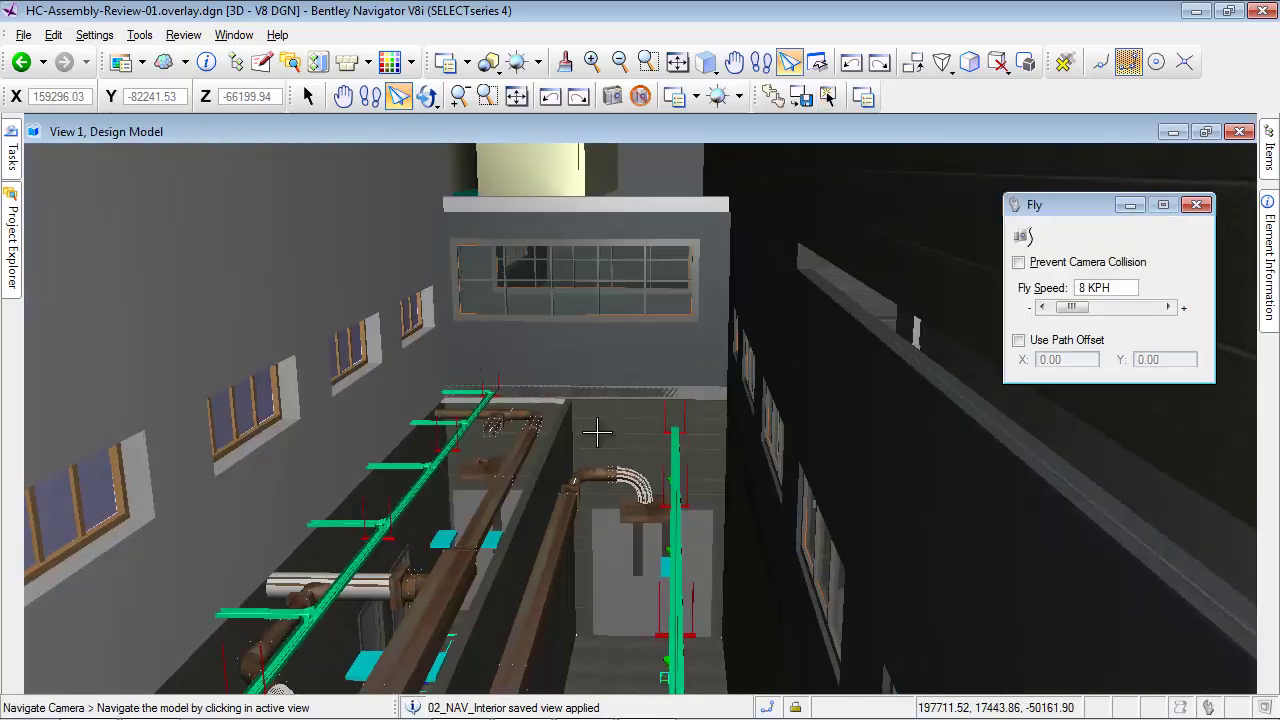
{"action": "left_click_drag", "start_coordinate": [627, 361], "coordinate": [584, 381]}
Step: Apply the Default view 02 saved view
{"action": "left_click", "coordinate": [828, 96]}
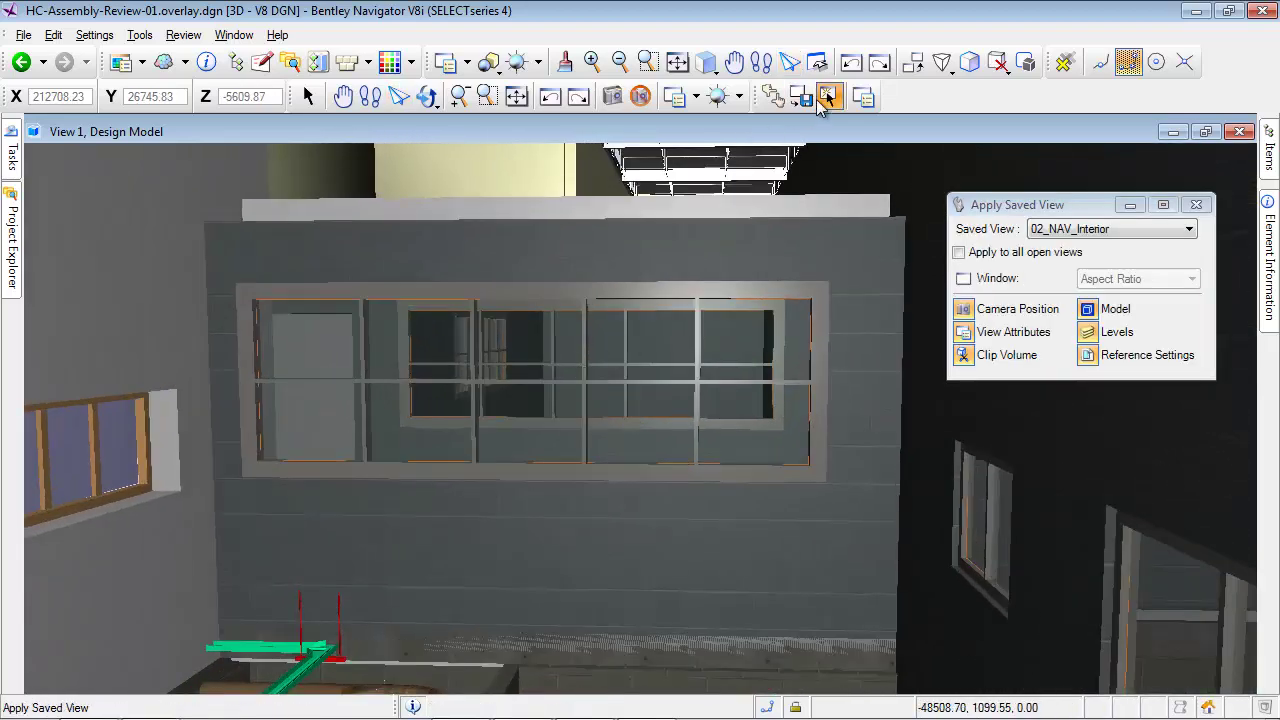
{"action": "left_click", "coordinate": [828, 96]}
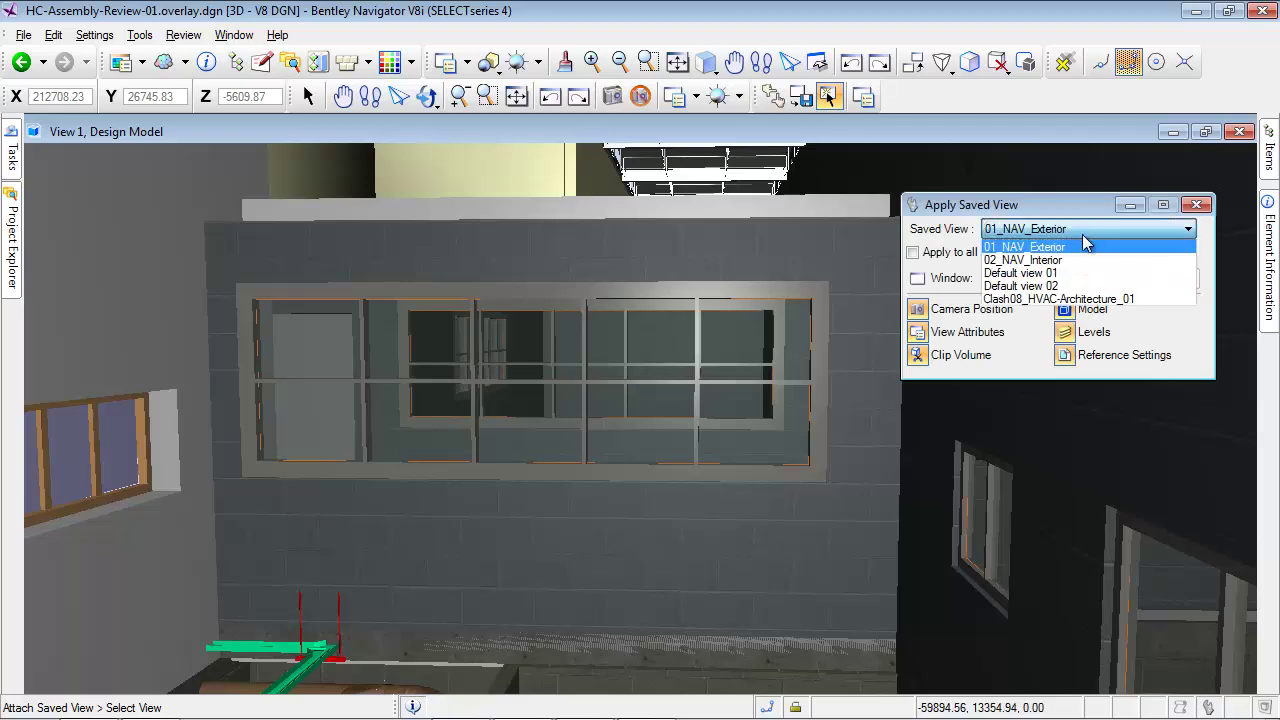
{"action": "left_click", "coordinate": [1070, 285]}
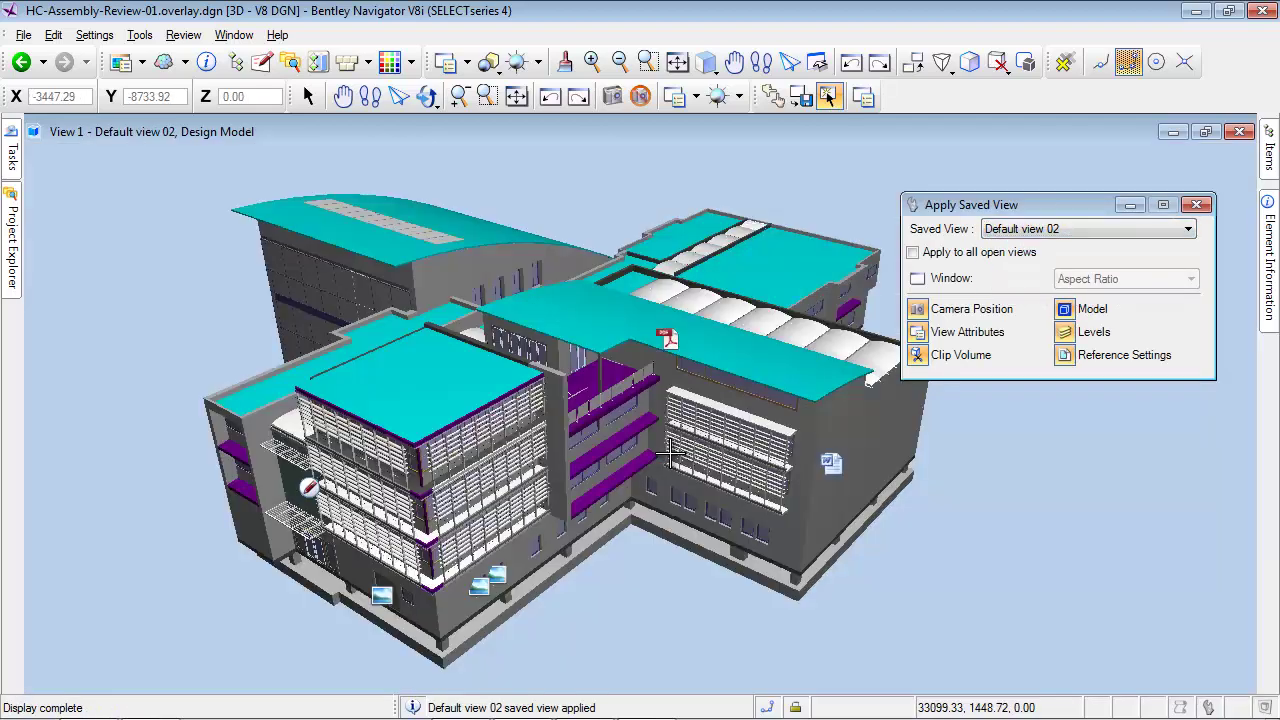
Step: Turn on Constructions in View Attributes and apply the section clip to the view
{"action": "left_click", "coordinate": [308, 96]}
{"action": "left_click", "coordinate": [33, 134]}
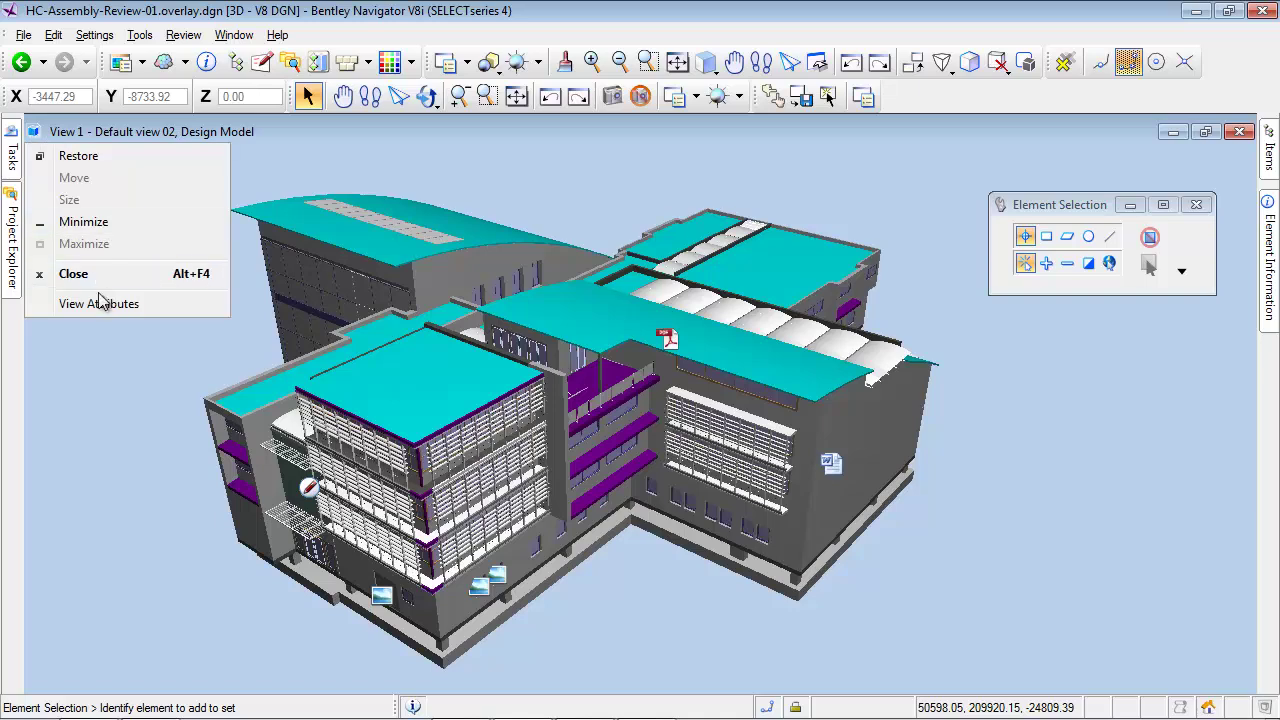
{"action": "left_click", "coordinate": [100, 302]}
{"action": "left_click", "coordinate": [480, 356]}
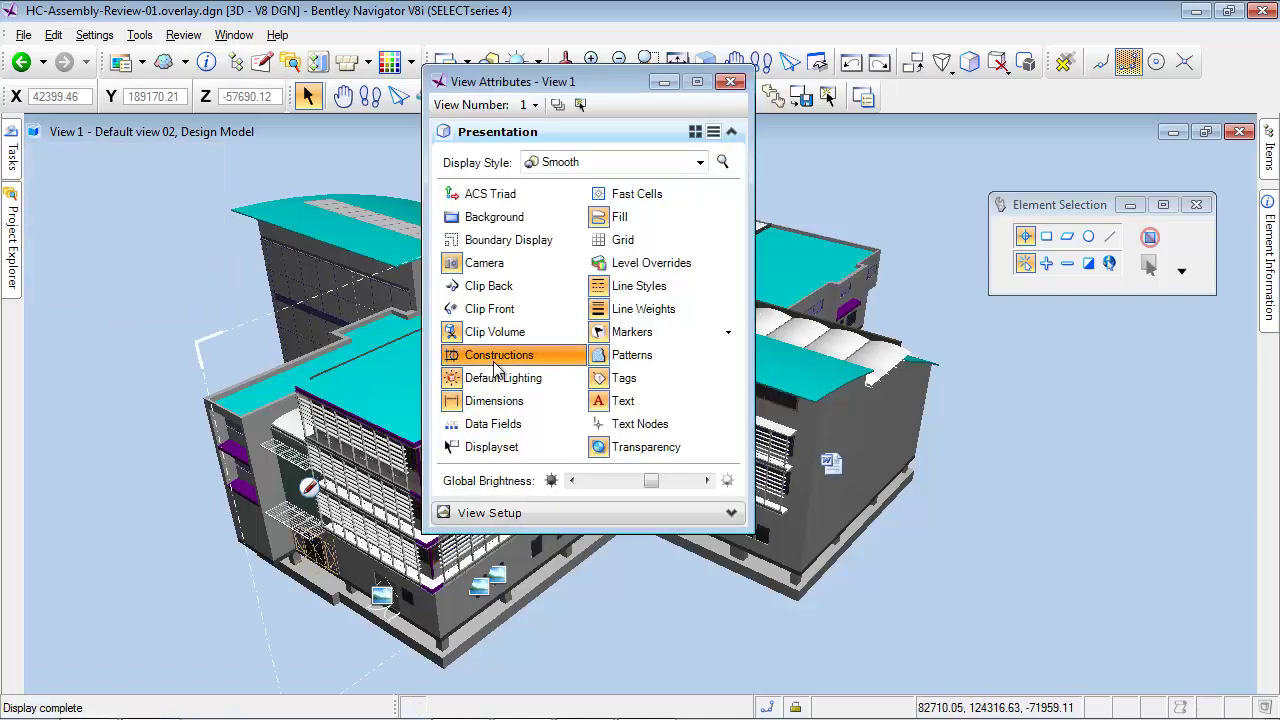
{"action": "right_click", "coordinate": [267, 316]}
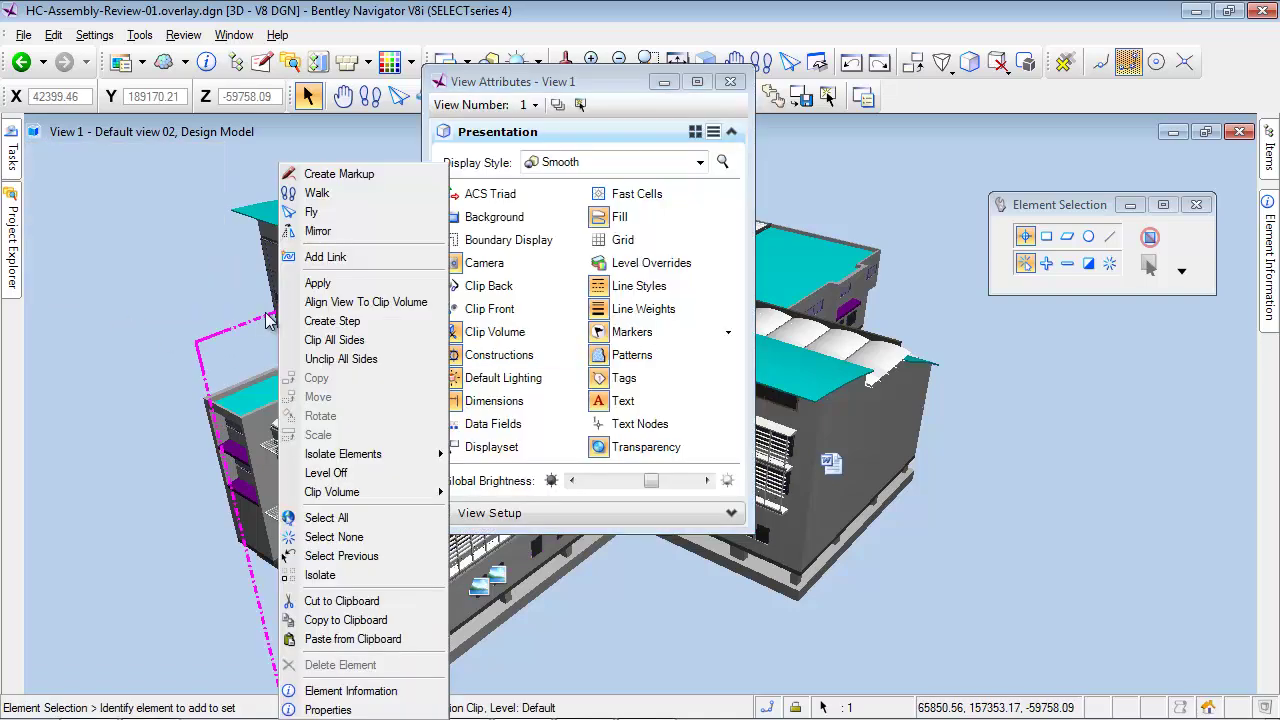
{"action": "left_click", "coordinate": [330, 284]}
Step: Set the Forward and Cut clip displays to drawing style
{"action": "left_click_drag", "start_coordinate": [620, 85], "coordinate": [990, 111]}
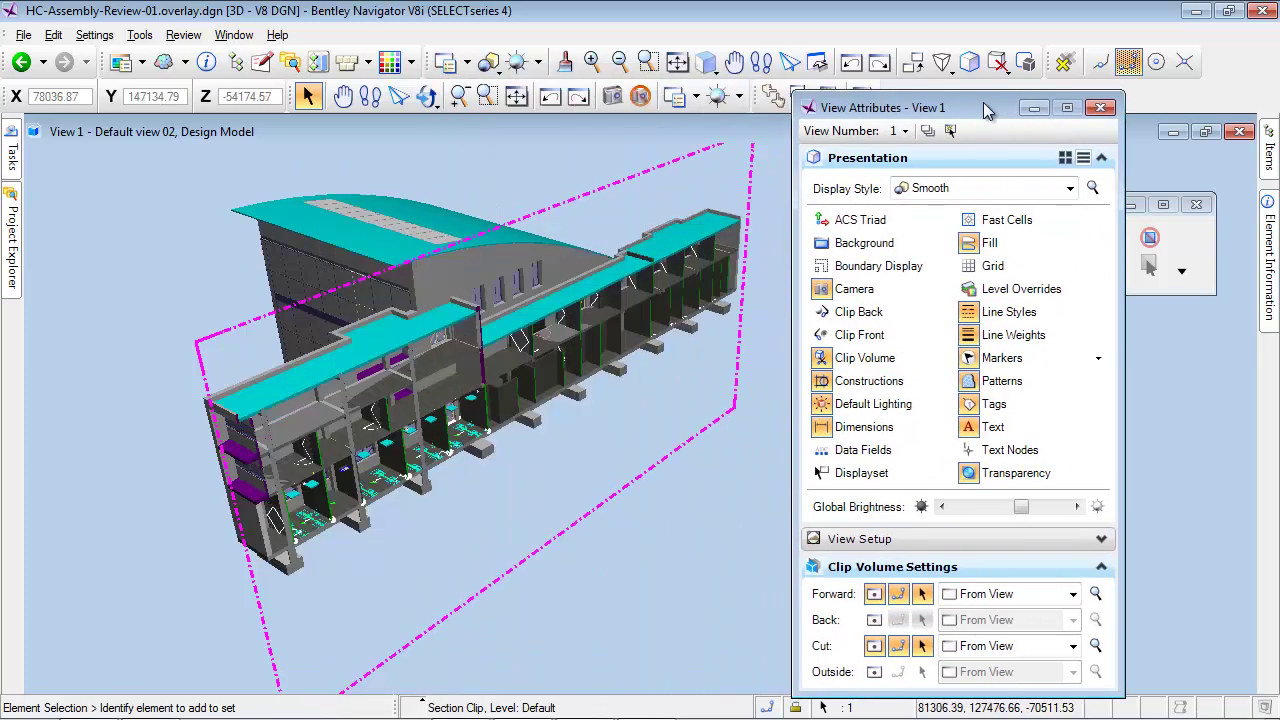
{"action": "left_click", "coordinate": [1076, 600]}
{"action": "left_click", "coordinate": [1040, 534]}
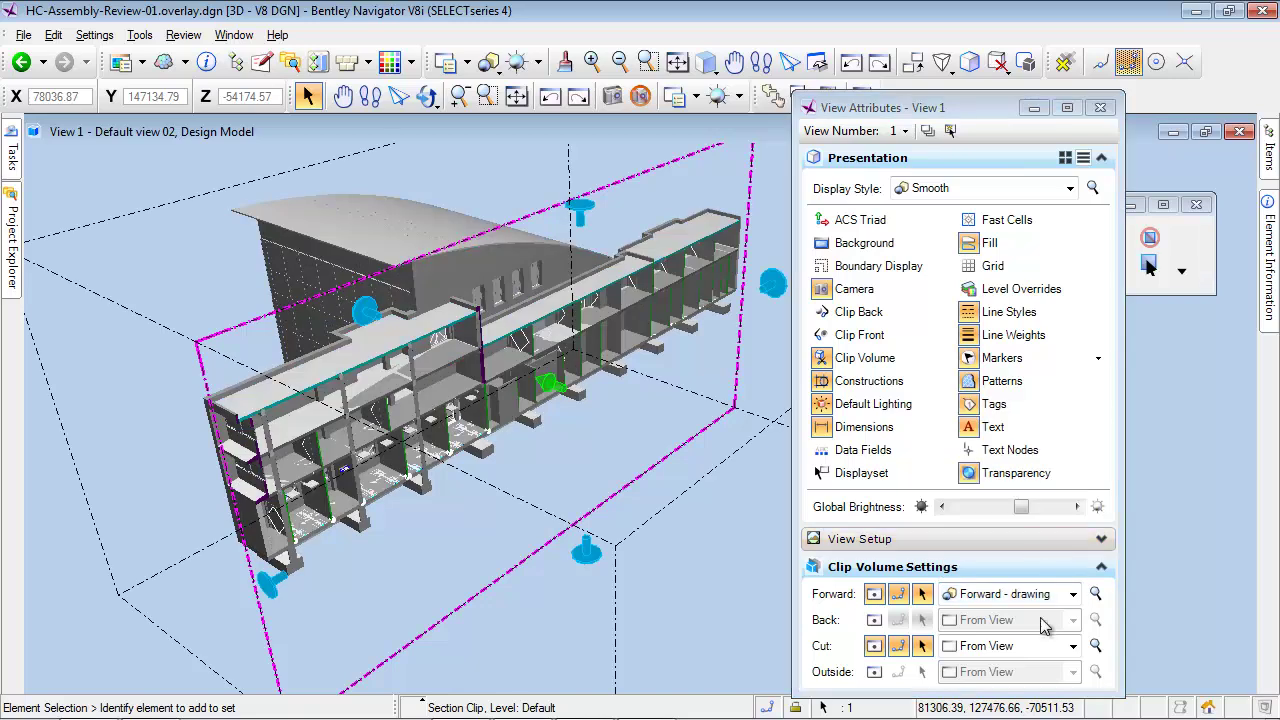
{"action": "left_click", "coordinate": [1068, 648]}
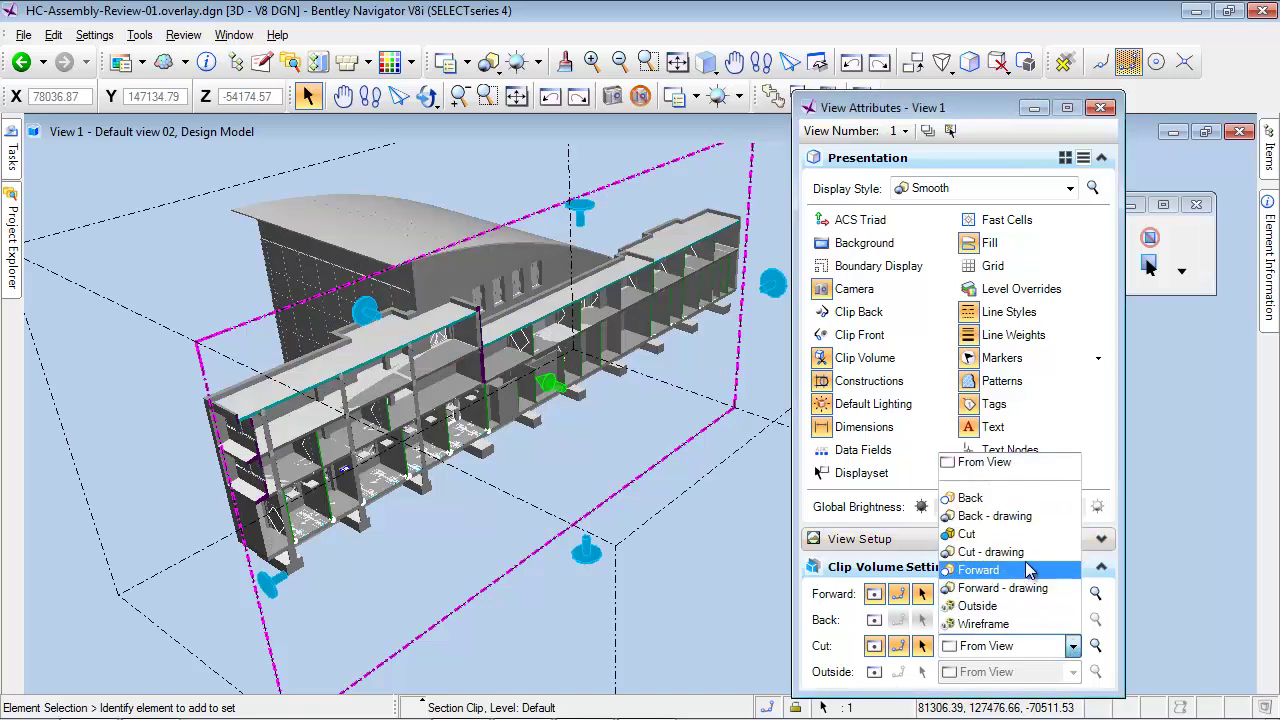
{"action": "left_click", "coordinate": [1025, 558]}
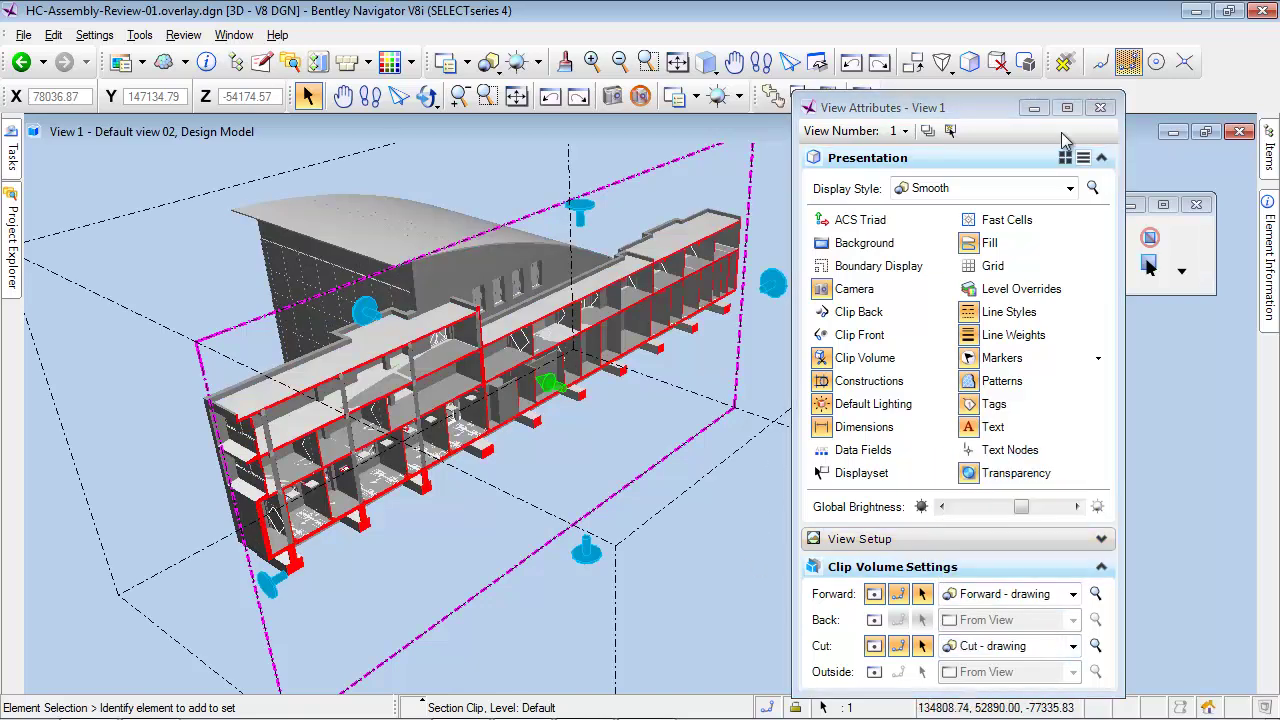
{"action": "left_click", "coordinate": [1098, 109]}
Step: Move the section clip plane to a new position and recentre the sliced building
{"action": "left_click", "coordinate": [545, 379]}
{"action": "left_click", "coordinate": [490, 360]}
{"action": "scroll", "coordinate": [440, 360], "scroll_direction": "up", "scroll_amount": 5}
{"action": "scroll", "coordinate": [410, 362], "scroll_direction": "up", "scroll_amount": 2}
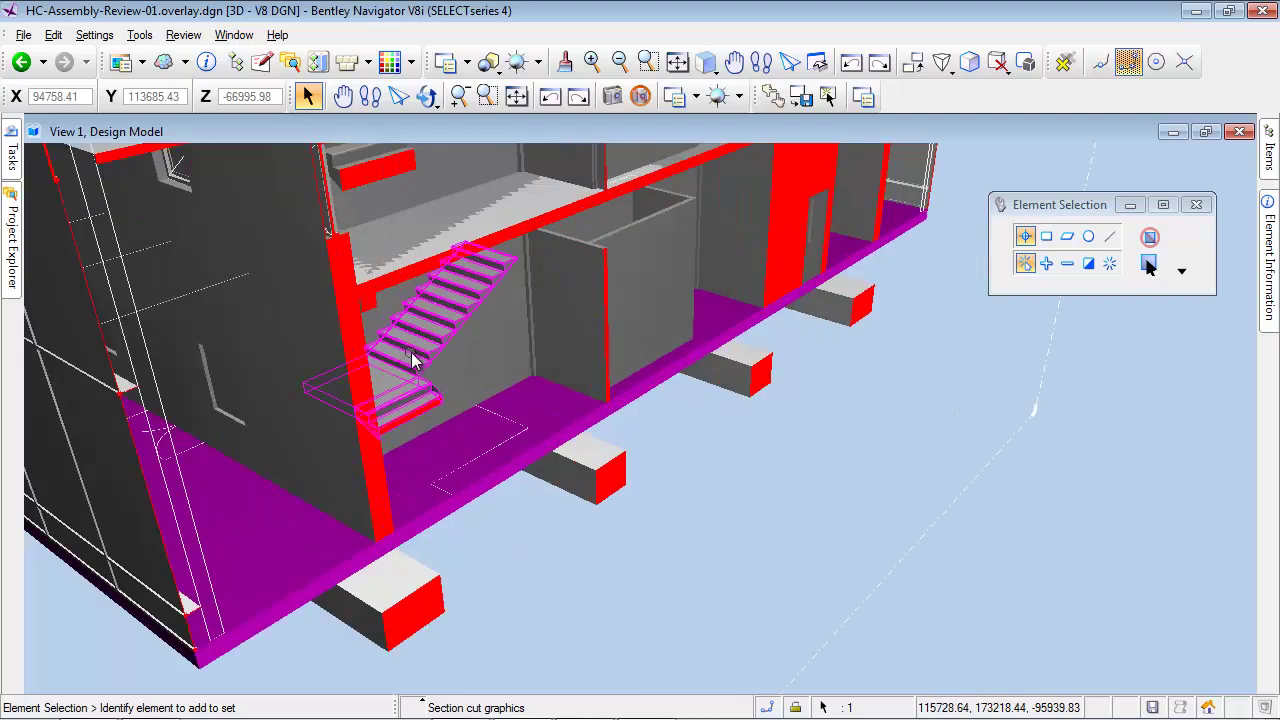
{"action": "middle_click_drag", "start_coordinate": [714, 513], "coordinate": [661, 577]}
{"action": "scroll", "coordinate": [661, 577], "scroll_direction": "down", "scroll_amount": 6}
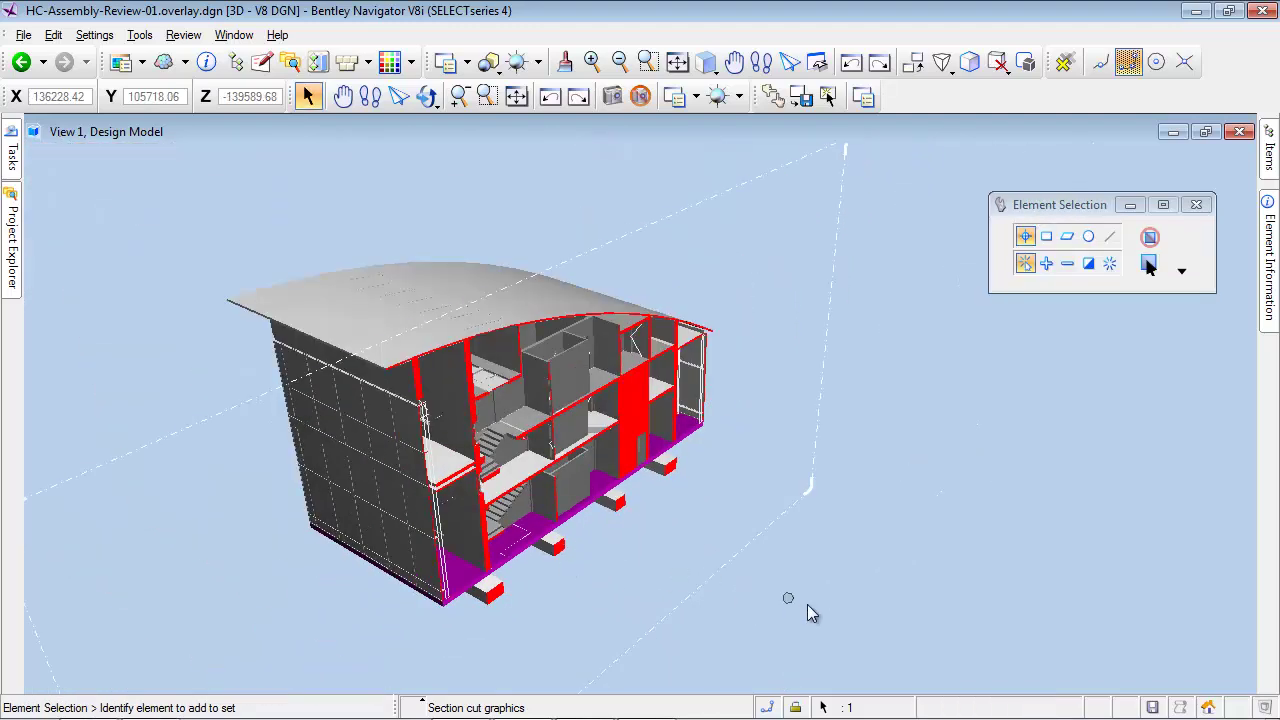
{"action": "middle_click_drag", "start_coordinate": [898, 606], "coordinate": [494, 480]}
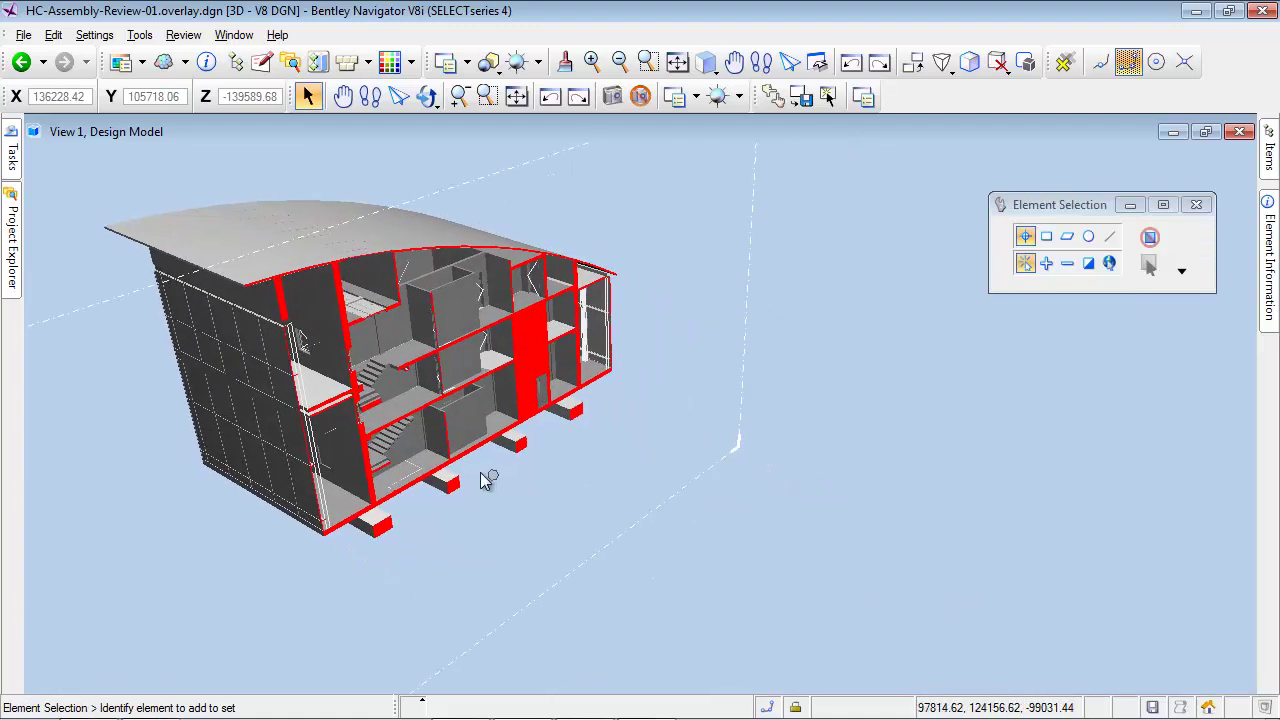
{"action": "scroll", "coordinate": [477, 474], "scroll_direction": "down", "scroll_amount": 2}
{"action": "middle_click_drag", "start_coordinate": [666, 594], "coordinate": [600, 512]}
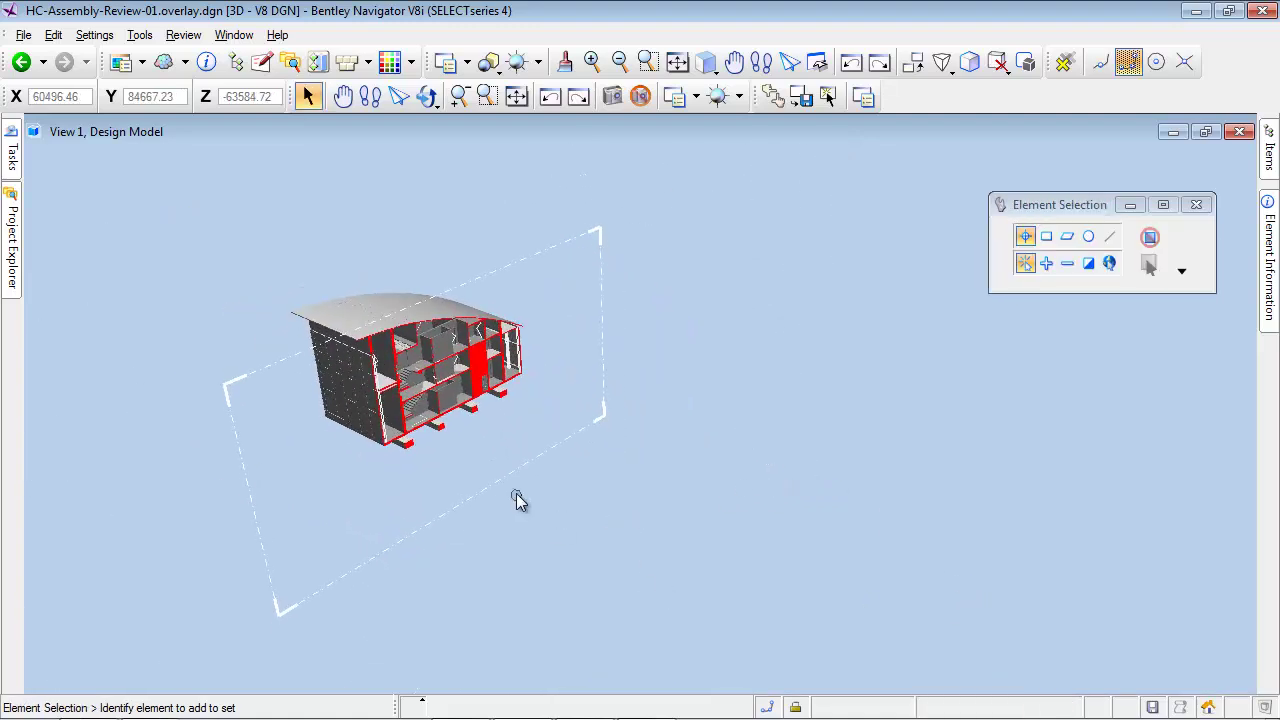
Step: Rotate the section-clipped view to Front, then to Isometric
{"action": "left_click", "coordinate": [509, 477]}
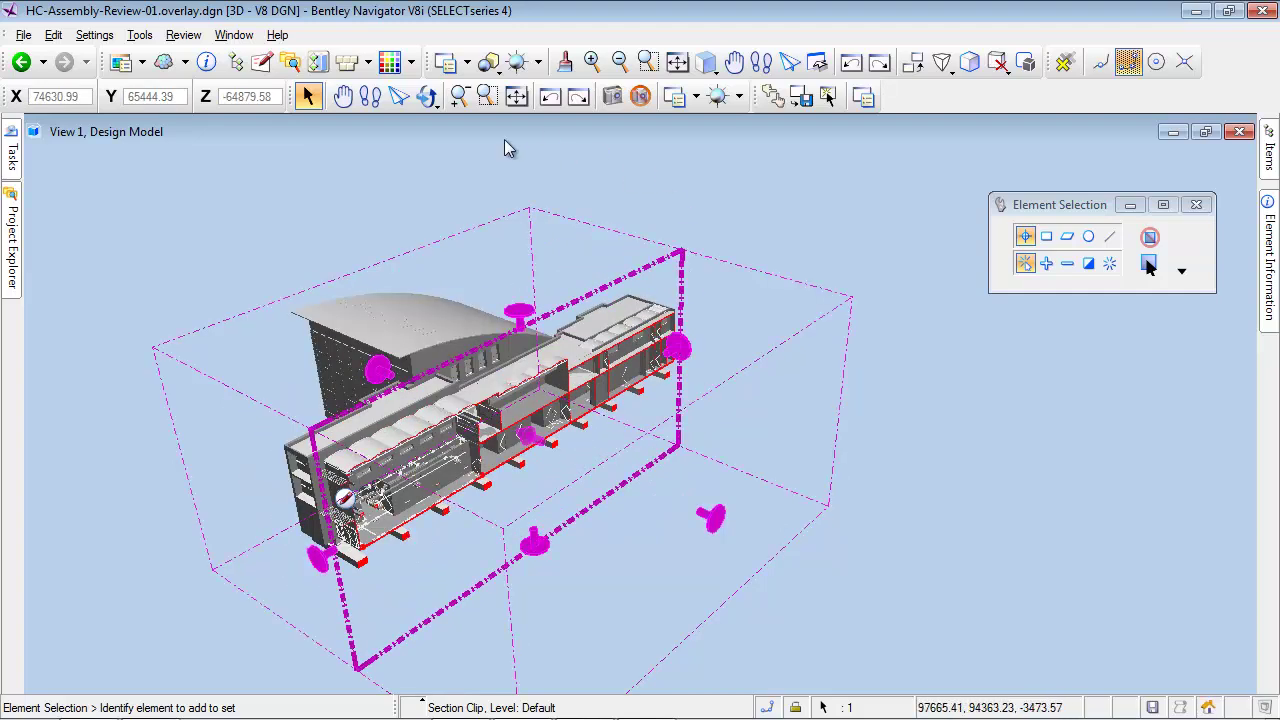
{"action": "left_click", "coordinate": [427, 100]}
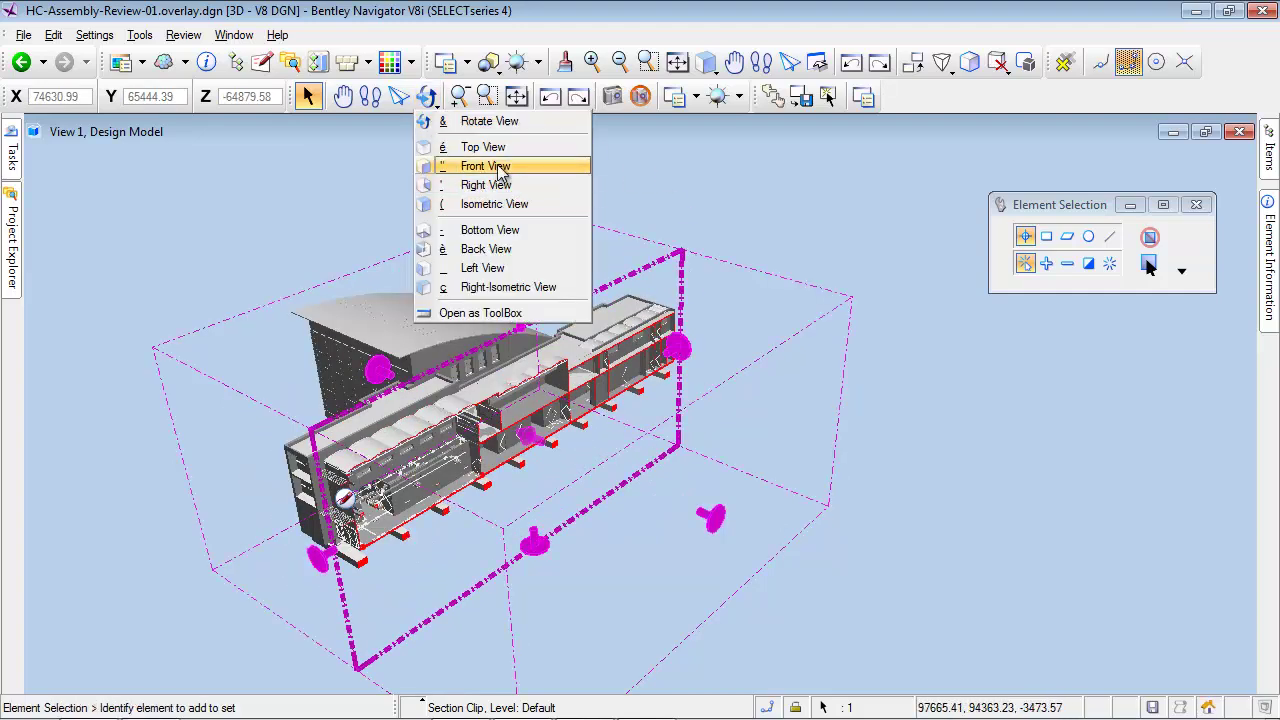
{"action": "left_click", "coordinate": [497, 167]}
{"action": "right_click", "coordinate": [618, 235]}
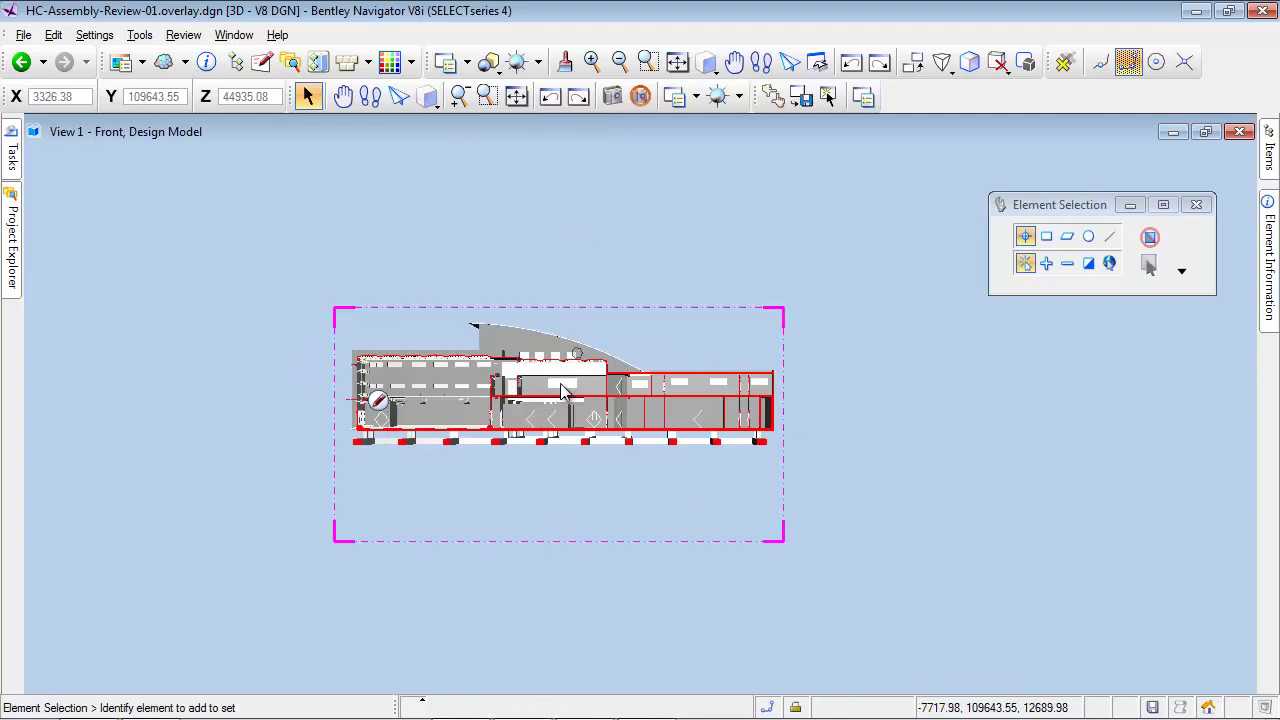
{"action": "scroll", "coordinate": [557, 395], "scroll_direction": "up", "scroll_amount": 4}
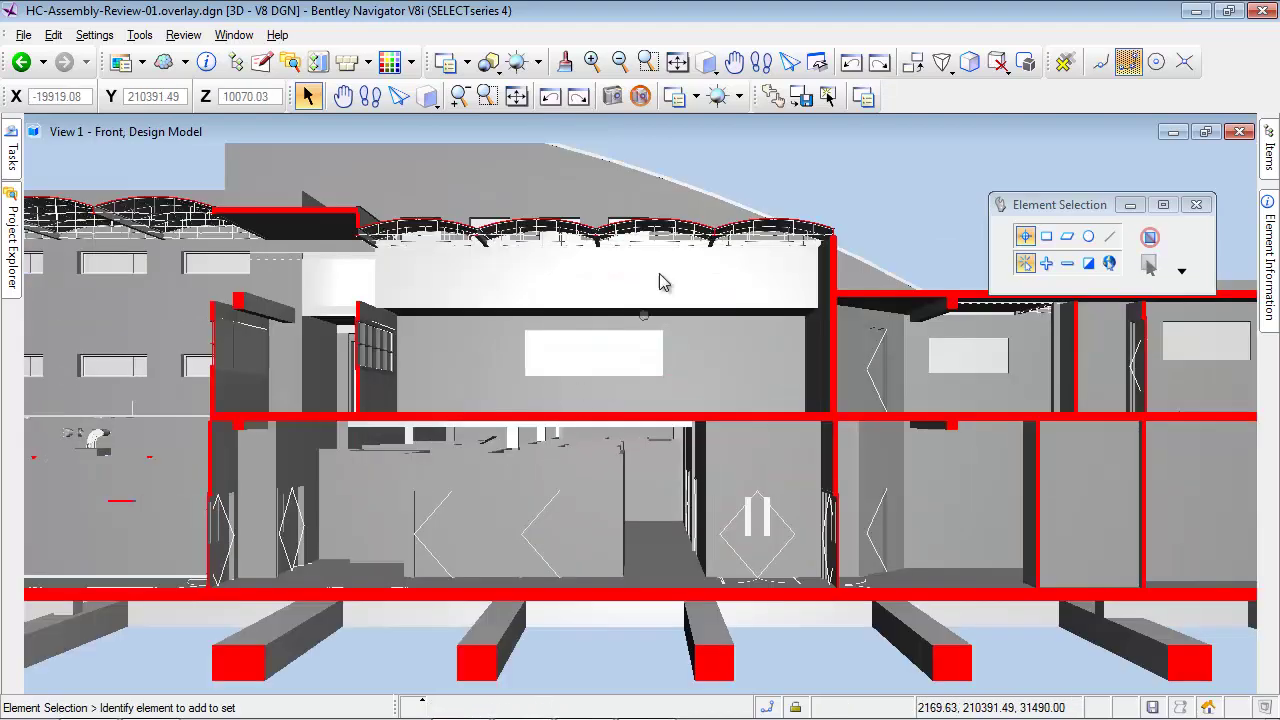
{"action": "left_click", "coordinate": [427, 103]}
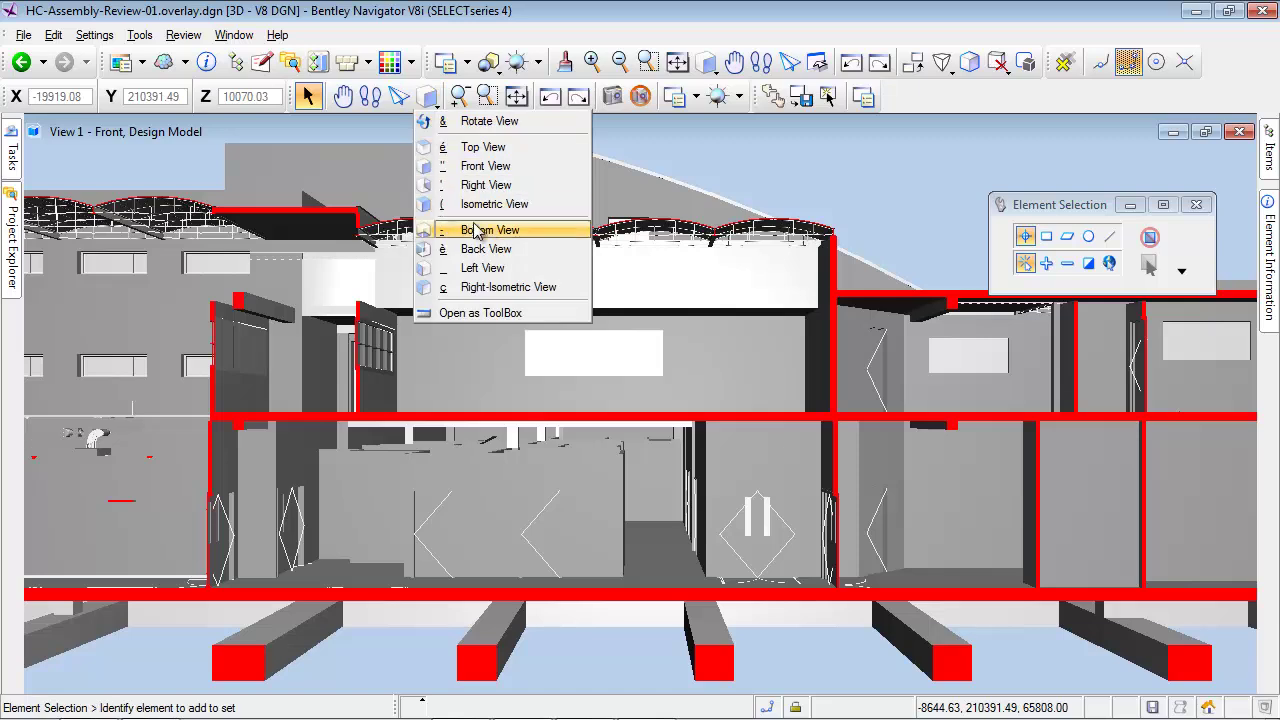
{"action": "left_click", "coordinate": [499, 206]}
{"action": "left_click", "coordinate": [499, 209]}
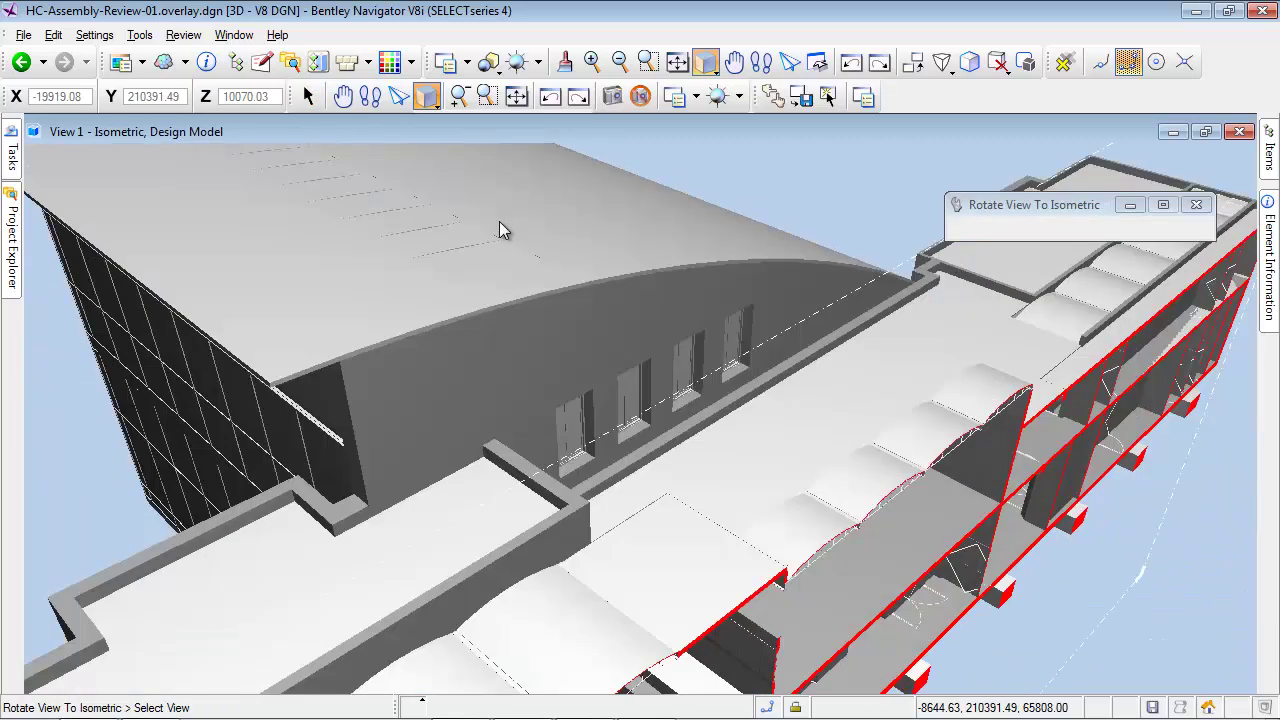
{"action": "scroll", "coordinate": [400, 265], "scroll_direction": "down", "scroll_amount": 4}
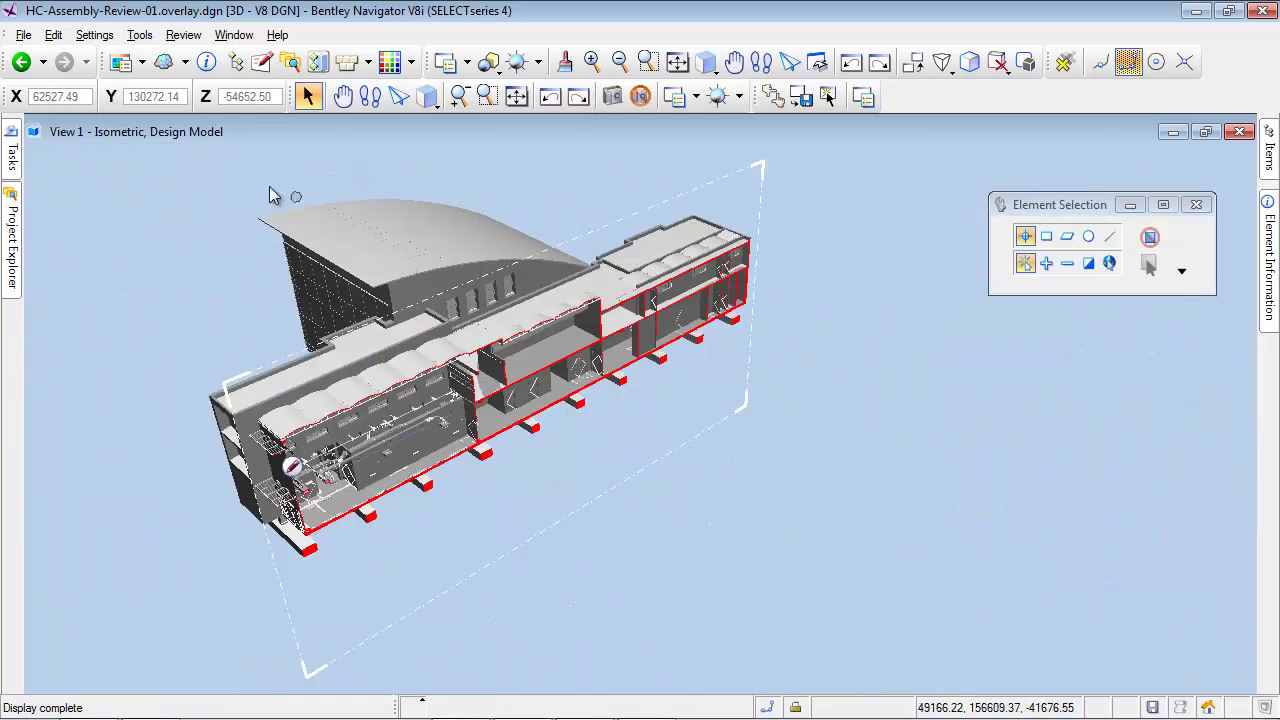
{"action": "left_click", "coordinate": [34, 132]}
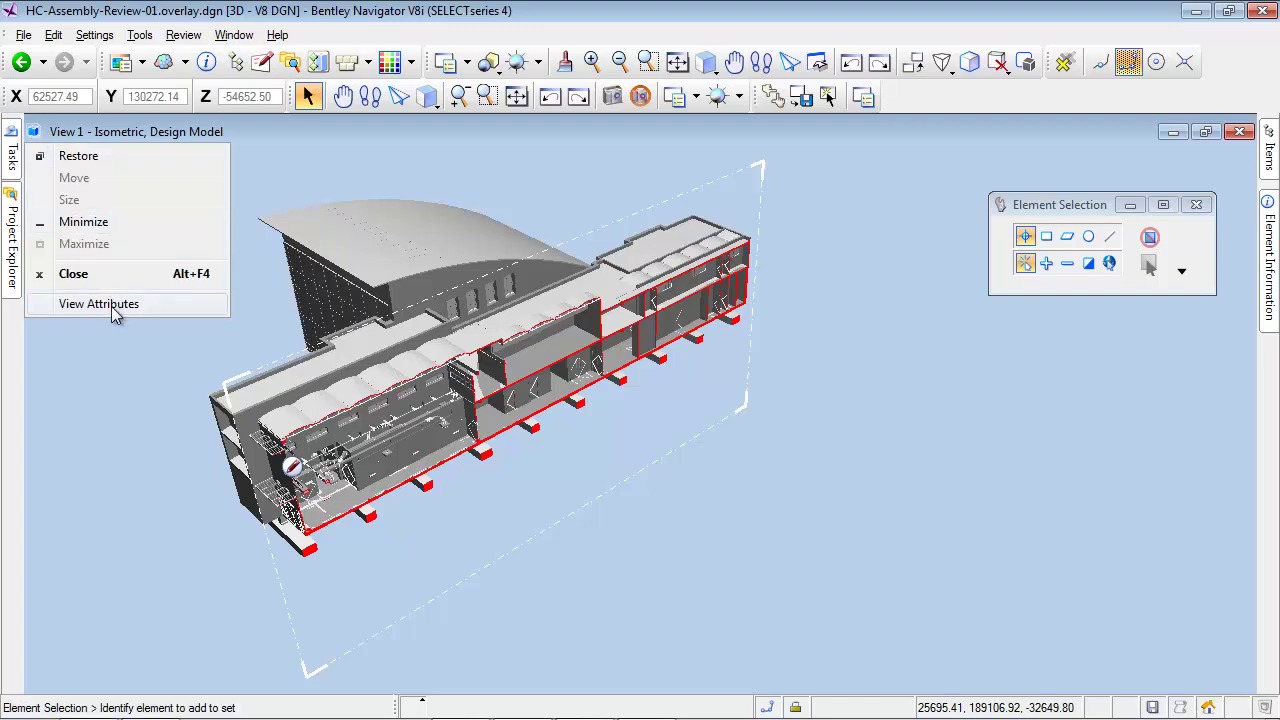
Step: Enable Back display in View Attributes and set it to 'Back - drawing'
{"action": "left_click", "coordinate": [113, 303]}
{"action": "left_click", "coordinate": [873, 621]}
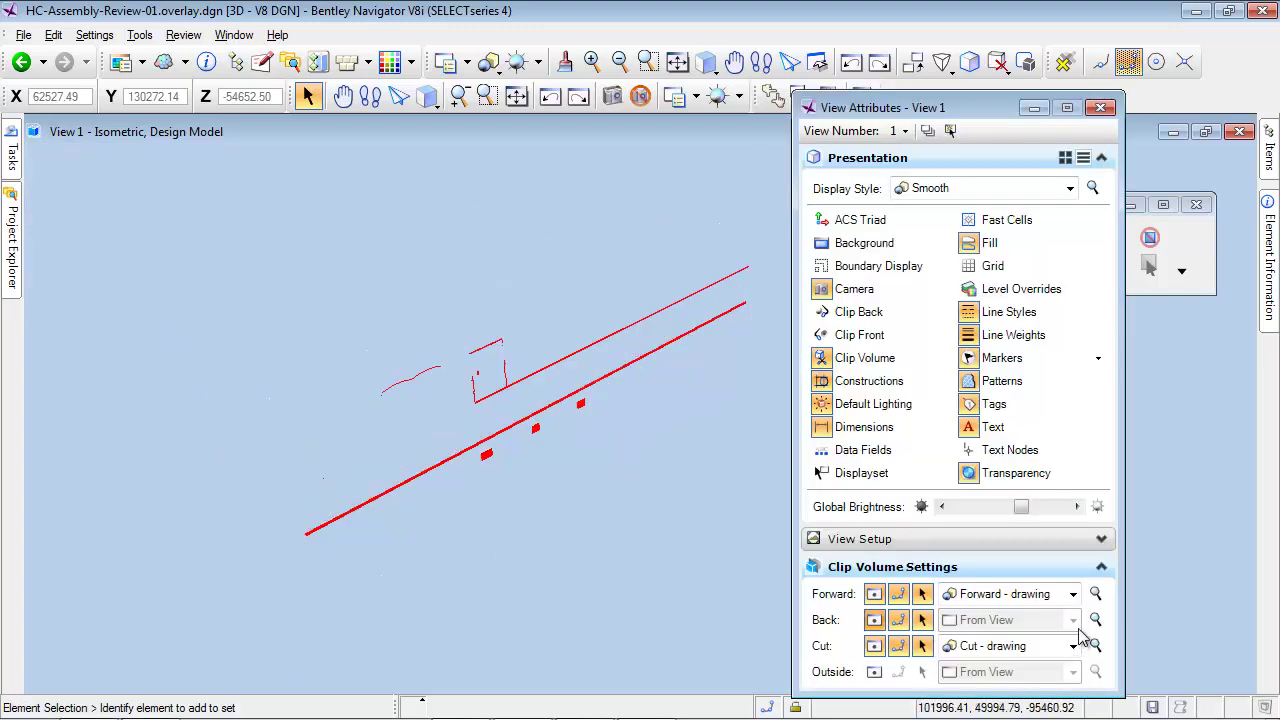
{"action": "left_click", "coordinate": [1073, 620]}
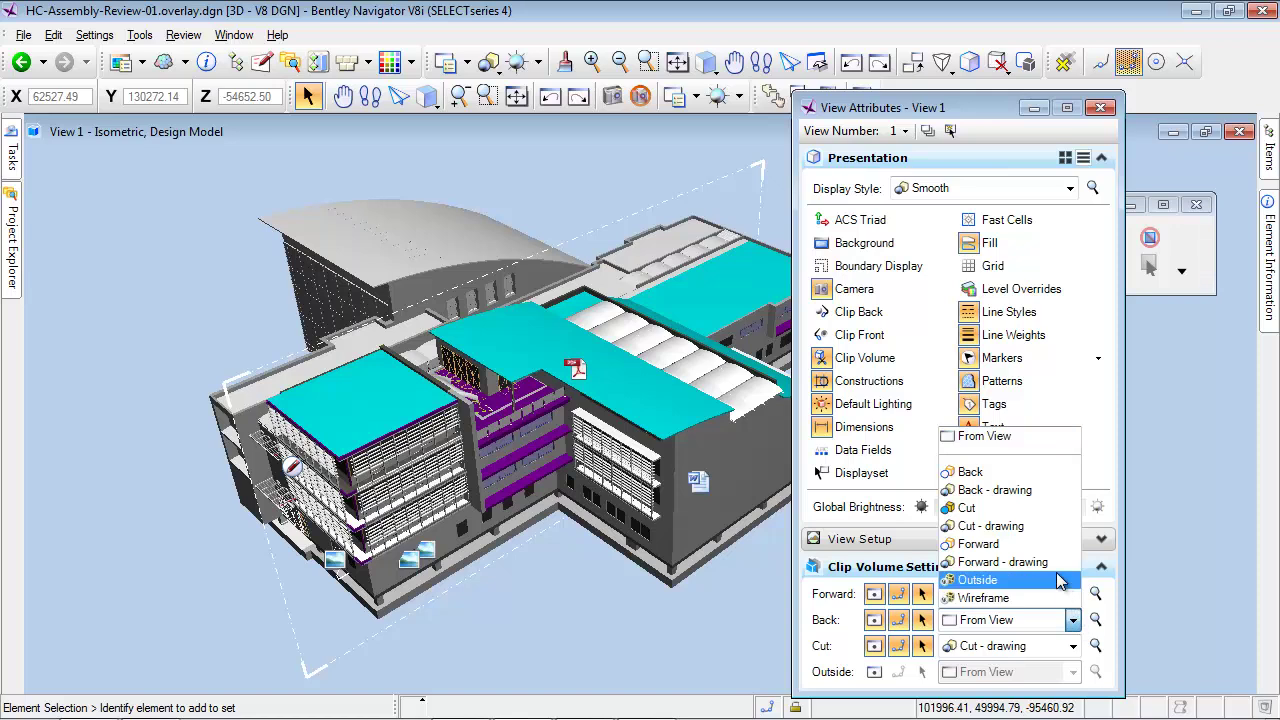
{"action": "left_click", "coordinate": [1035, 492]}
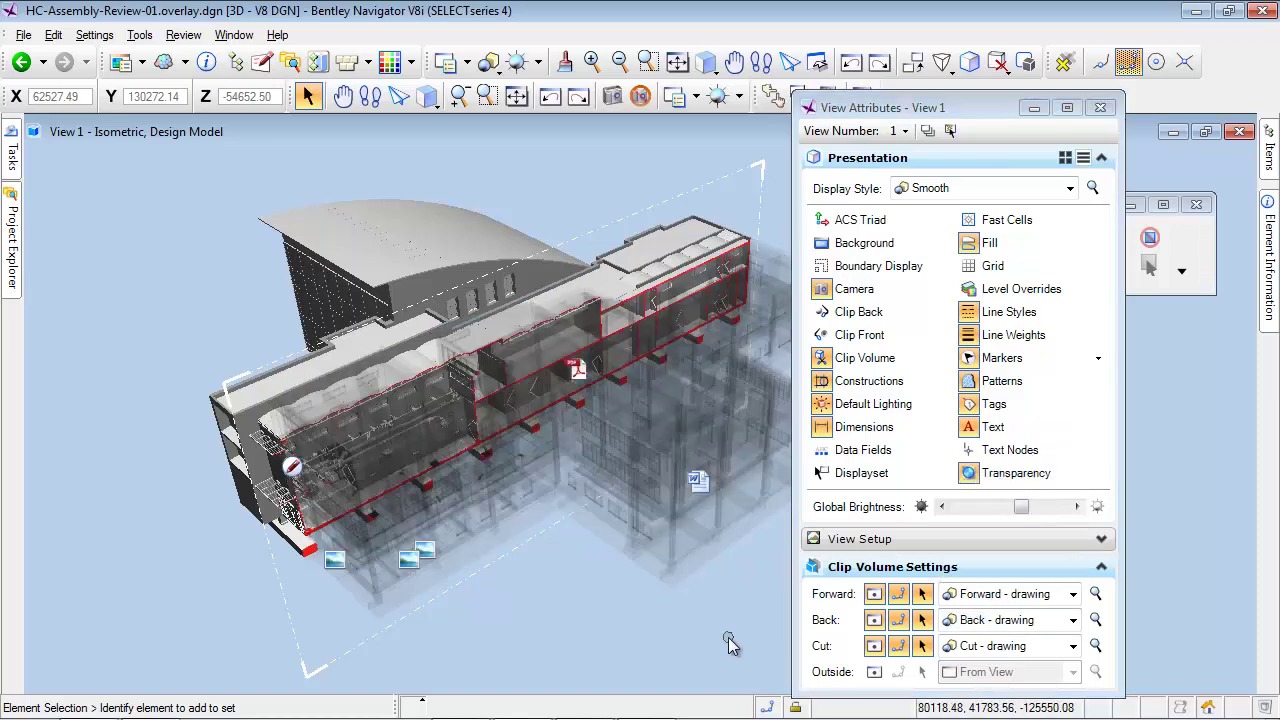
{"action": "left_click", "coordinate": [1100, 107]}
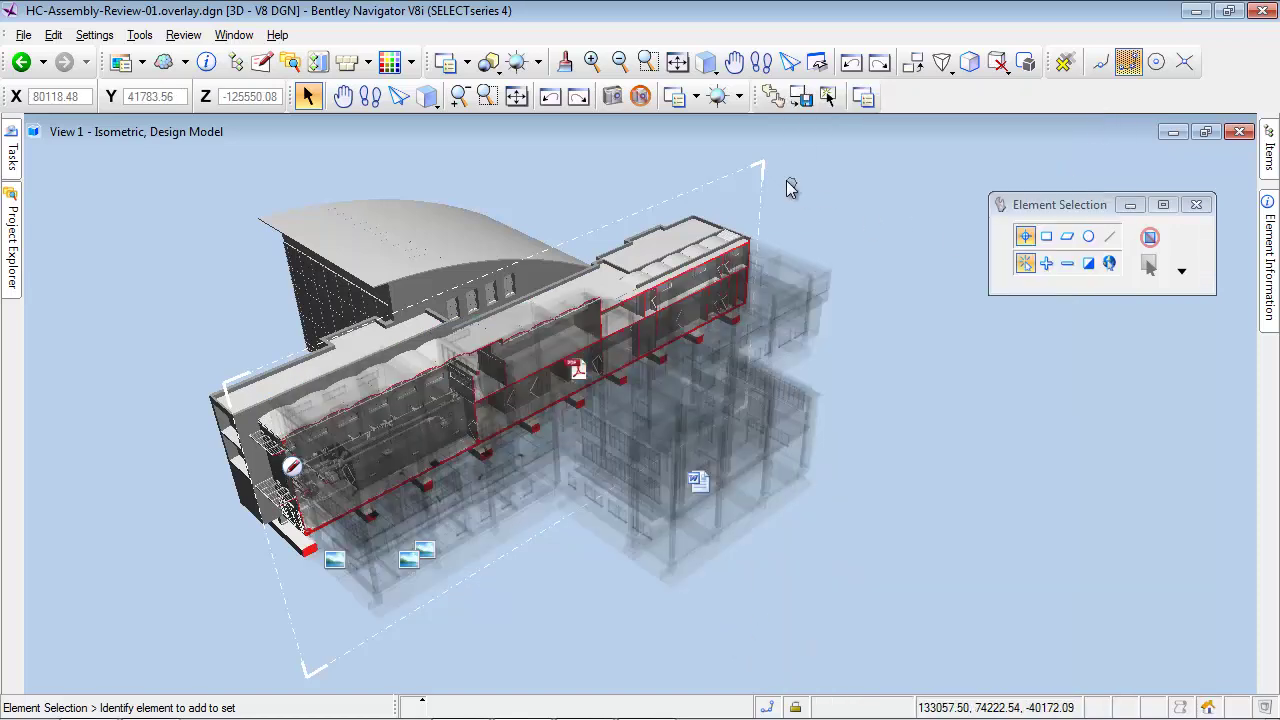
{"action": "left_click", "coordinate": [737, 177]}
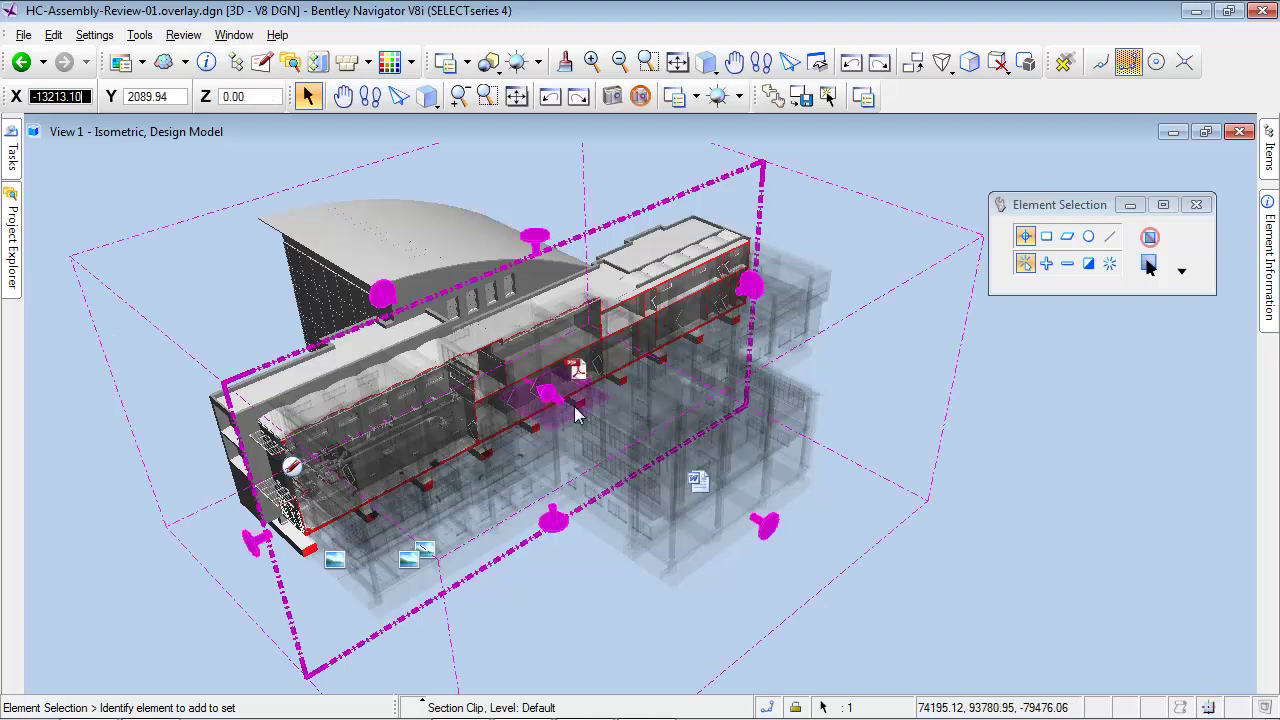
Step: Deselect the clip so the whole building redraws unclipped
{"action": "left_click", "coordinate": [701, 461]}
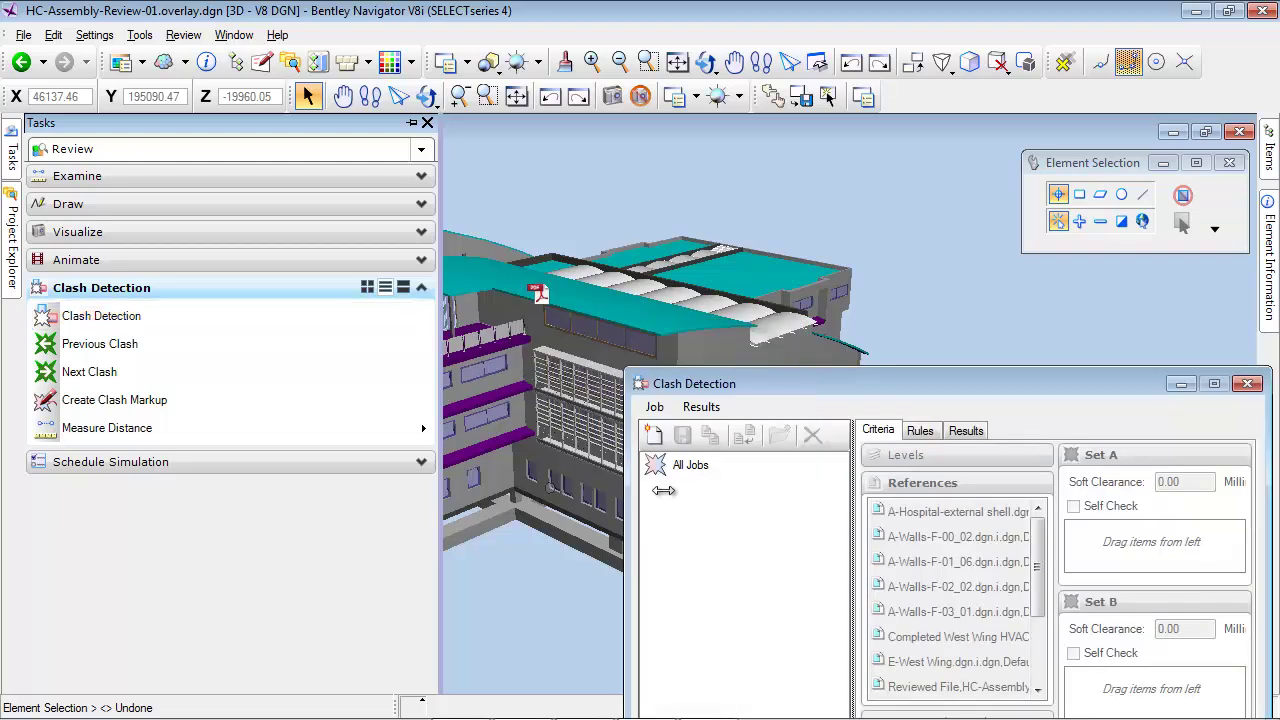
Step: Create clash job HVAC-Architecte-01 with A-Walls-F-00_02 as Set A and Completed West Wing HVAC as Set B
{"action": "left_click", "coordinate": [655, 436]}
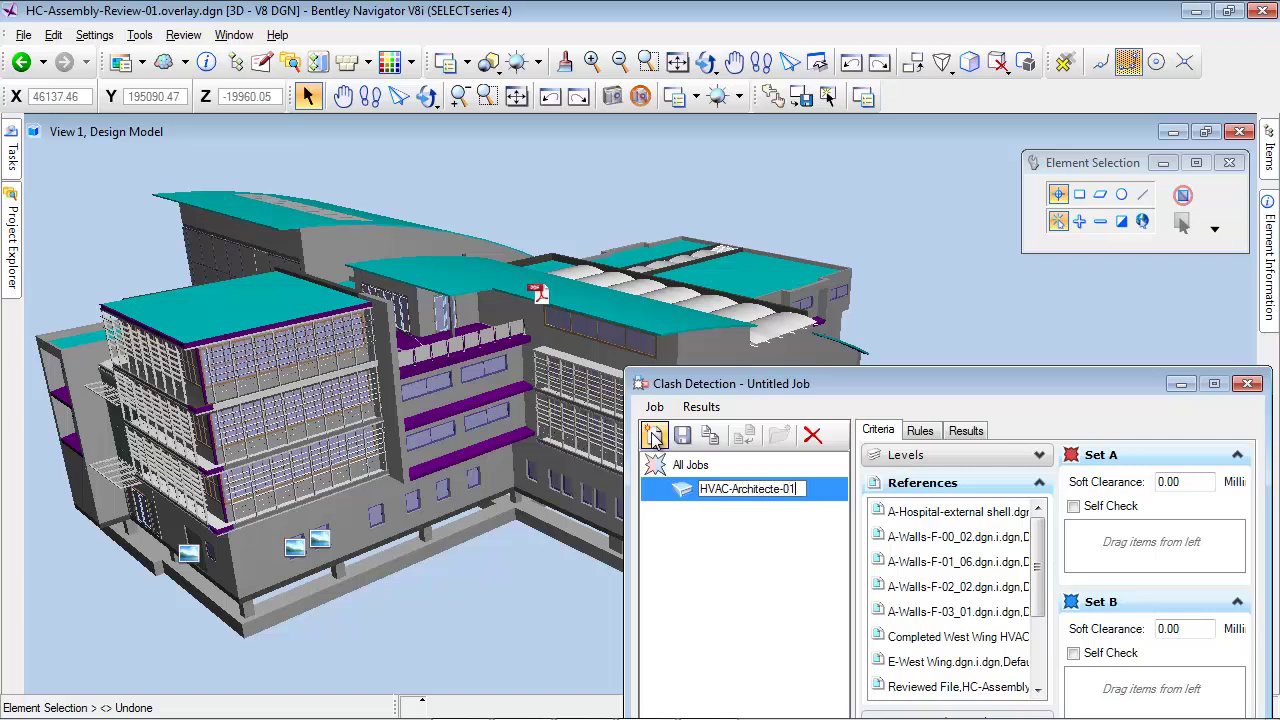
{"action": "left_click", "coordinate": [925, 541]}
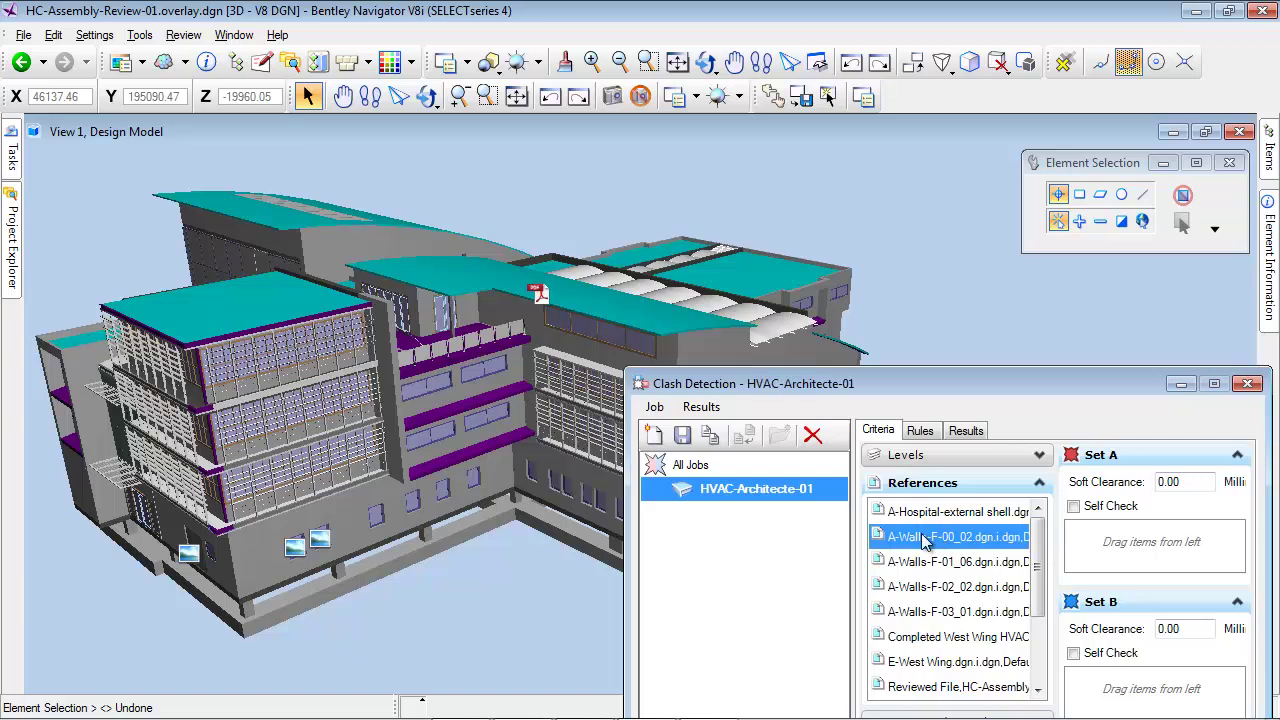
{"action": "left_click_drag", "start_coordinate": [1115, 545], "coordinate": [1114, 547]}
{"action": "left_click", "coordinate": [918, 640]}
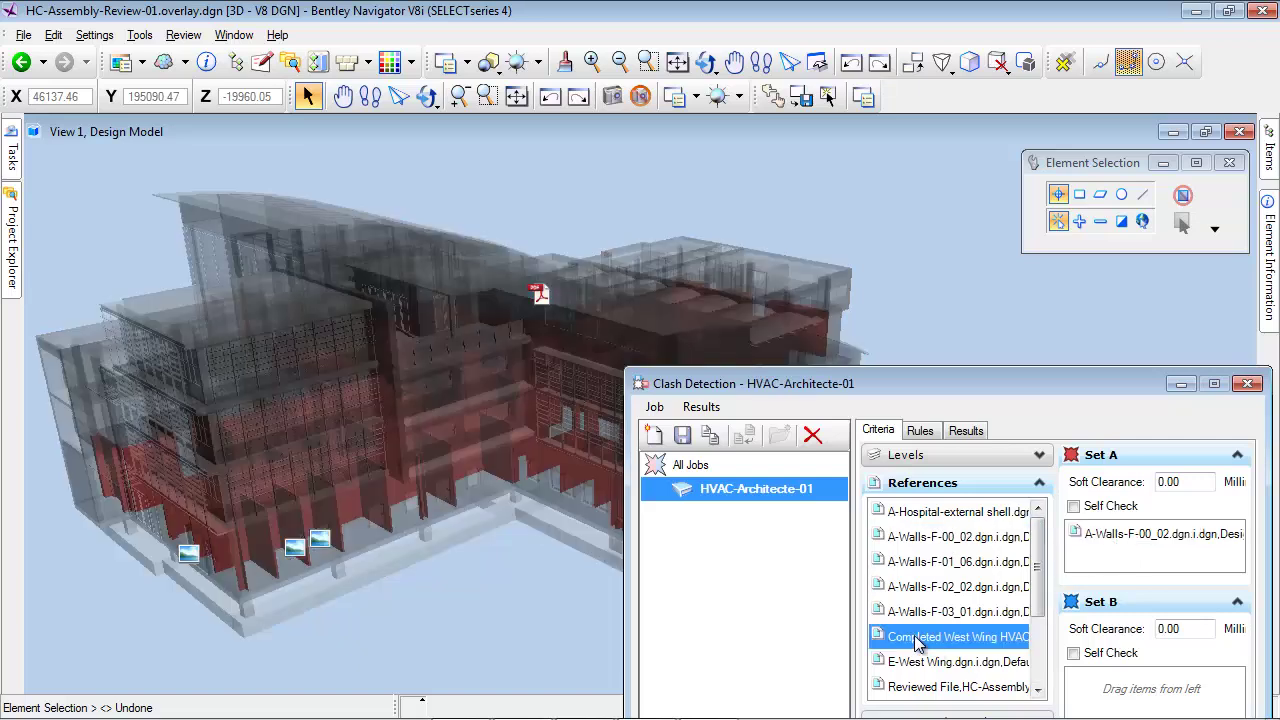
{"action": "left_click_drag", "start_coordinate": [1118, 700], "coordinate": [1120, 700]}
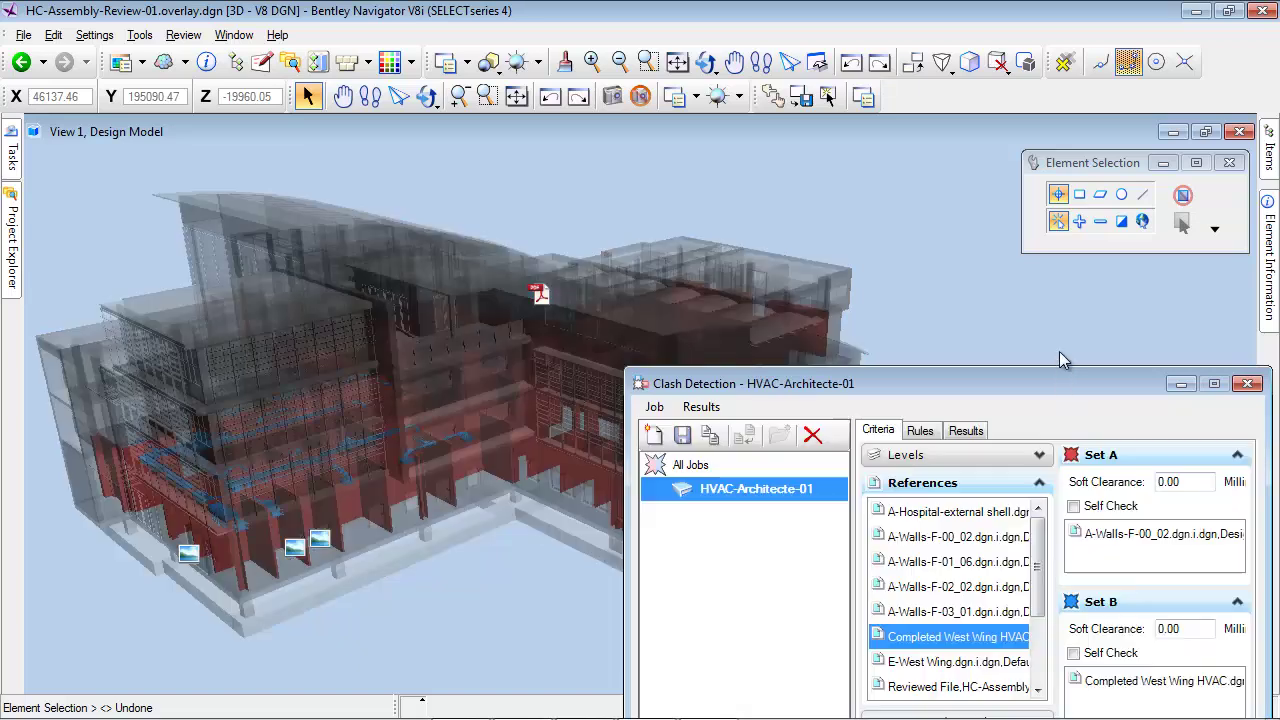
{"action": "left_click_drag", "start_coordinate": [1047, 386], "coordinate": [1037, 292]}
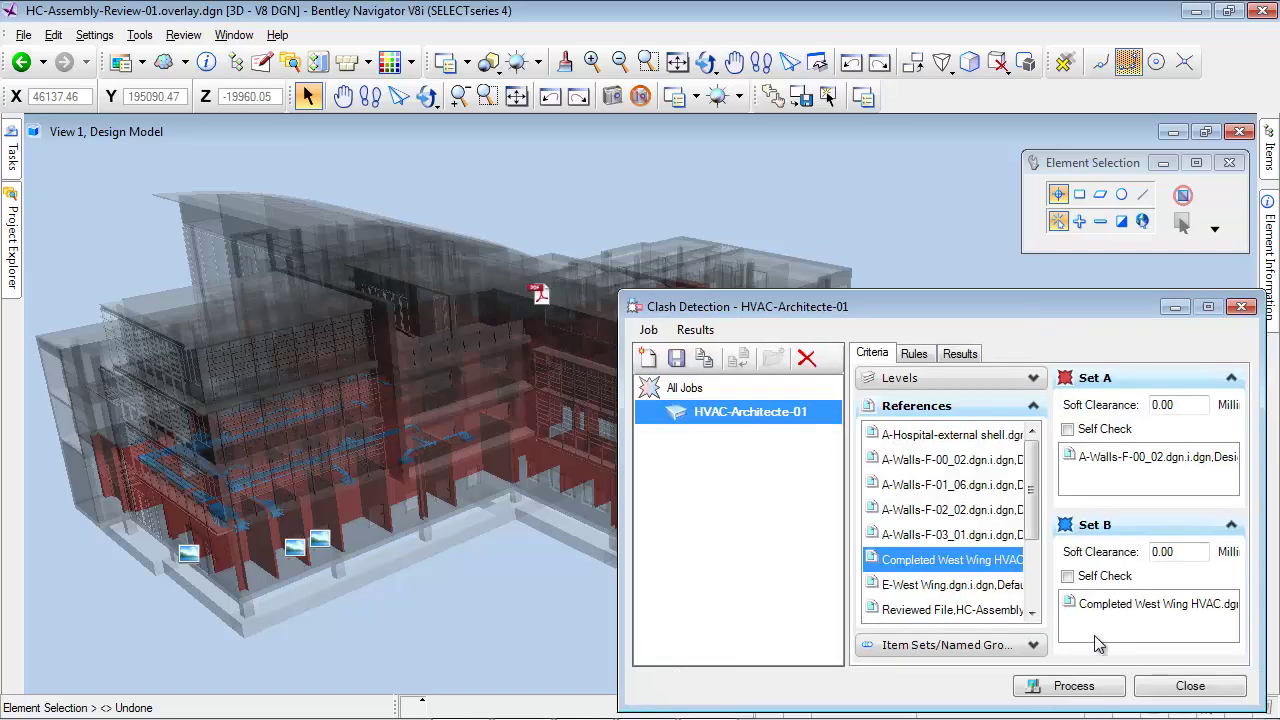
Step: Process the clash job and step through results Clash02 to Clash08
{"action": "left_click", "coordinate": [1088, 695]}
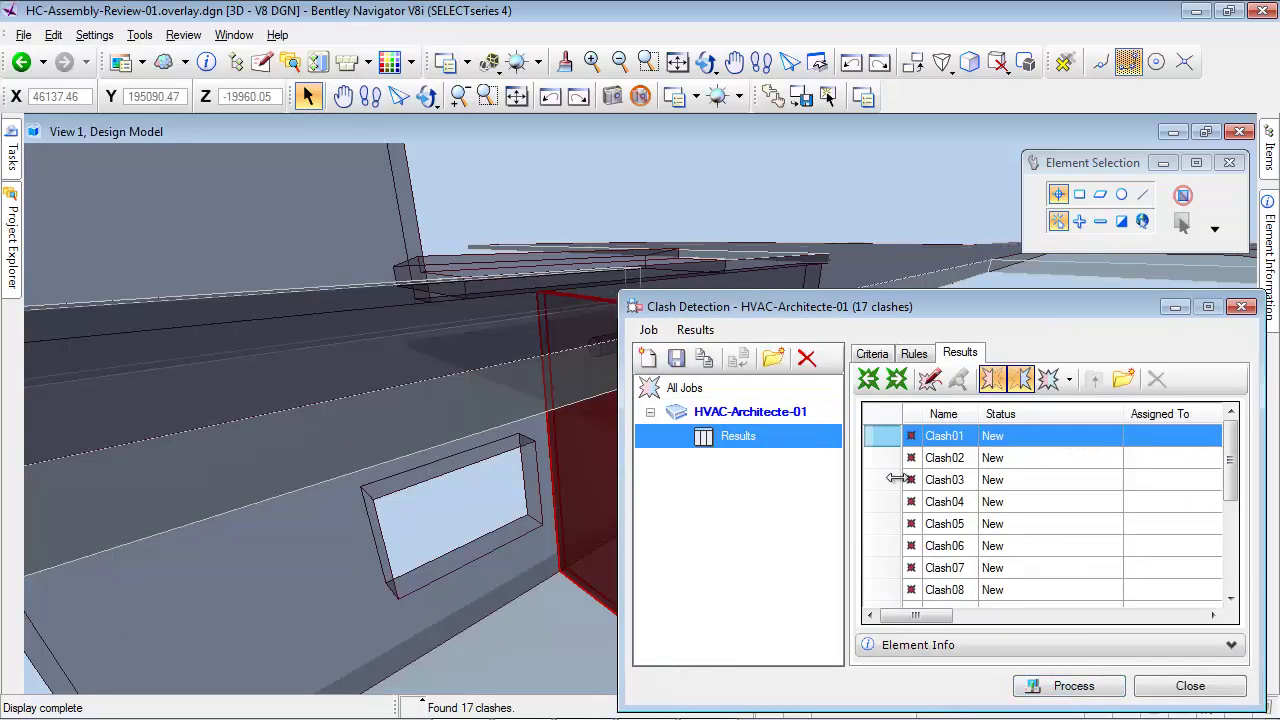
{"action": "left_click", "coordinate": [887, 462]}
{"action": "left_click", "coordinate": [885, 480]}
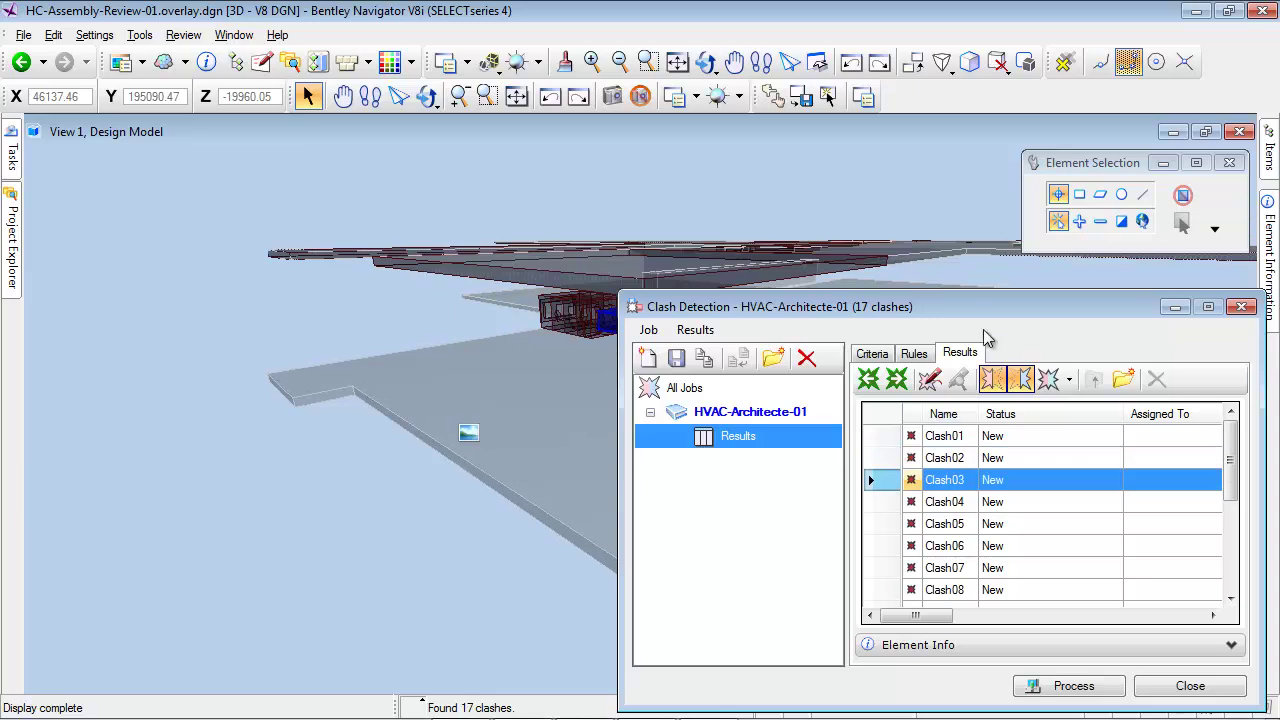
{"action": "left_click_drag", "start_coordinate": [985, 318], "coordinate": [995, 404]}
{"action": "left_click", "coordinate": [886, 610]}
{"action": "left_click", "coordinate": [891, 656]}
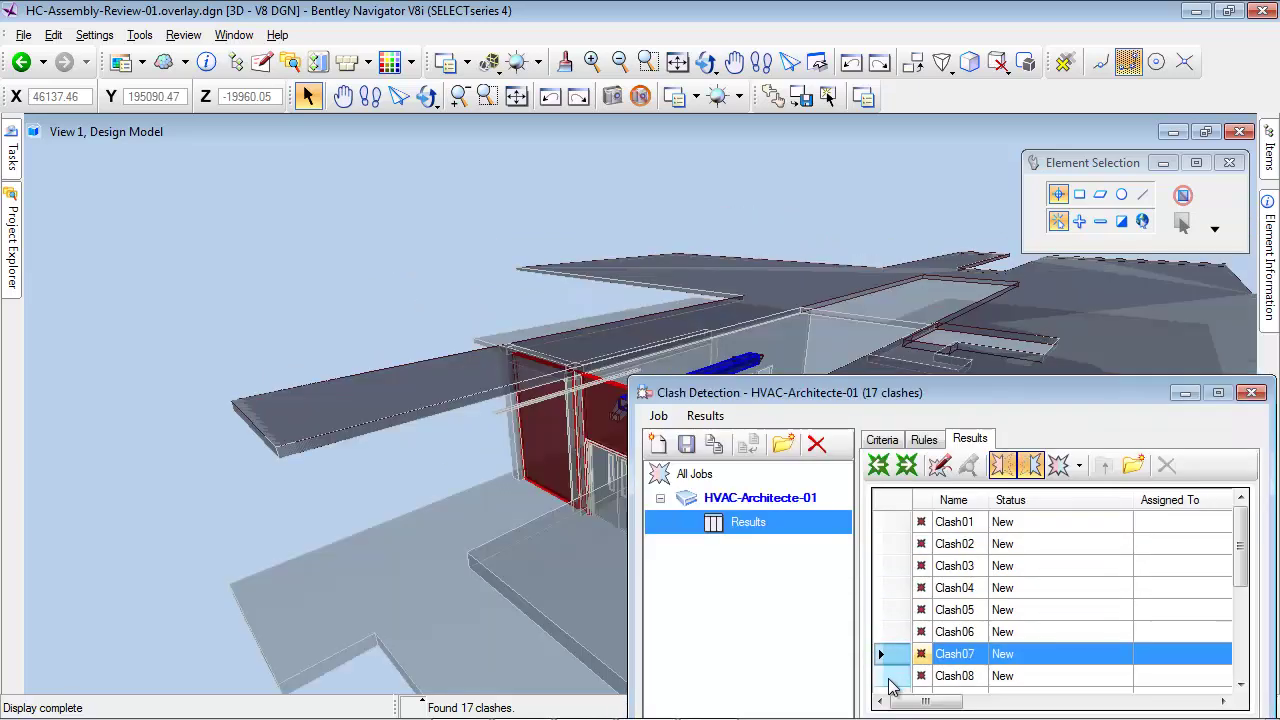
{"action": "left_click", "coordinate": [891, 679]}
Step: Jump to Clash09 and zoom in on the duct crossing the wall
{"action": "scroll", "coordinate": [889, 683], "scroll_direction": "down", "scroll_amount": 1}
{"action": "left_click", "coordinate": [885, 632]}
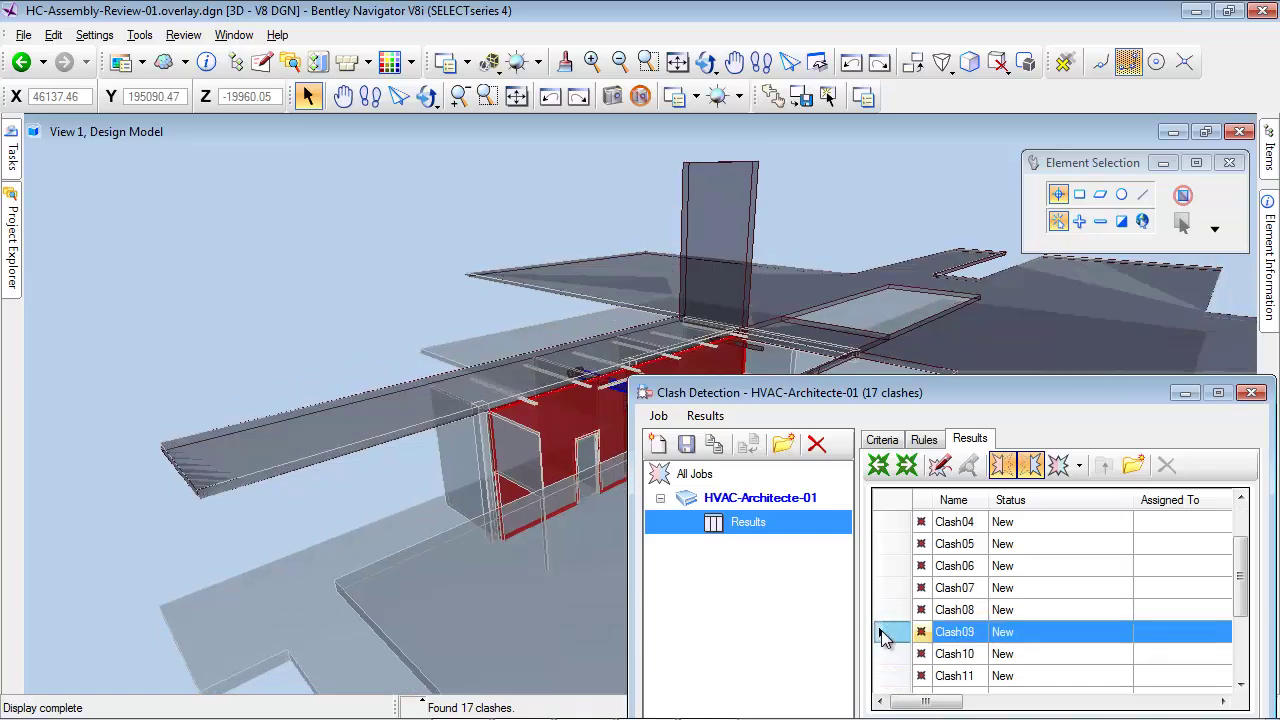
{"action": "left_click_drag", "start_coordinate": [810, 380], "coordinate": [800, 480]}
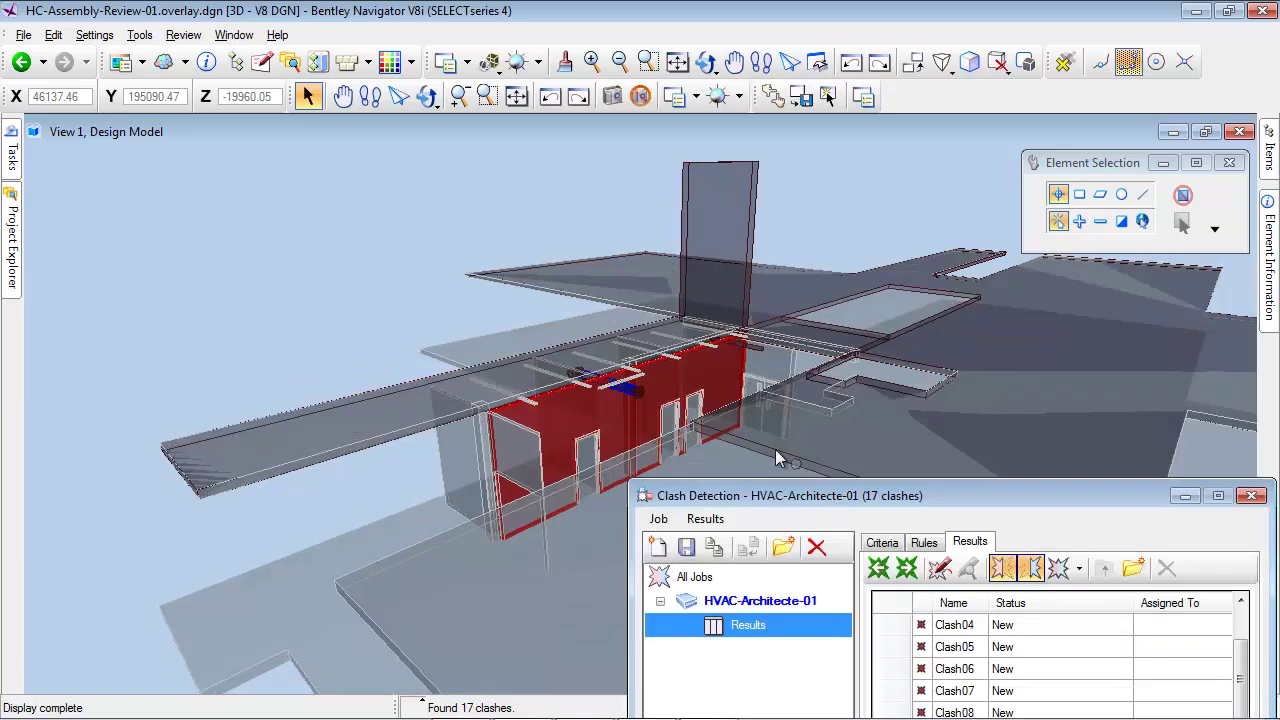
{"action": "scroll", "coordinate": [648, 405], "scroll_direction": "up", "scroll_amount": 5}
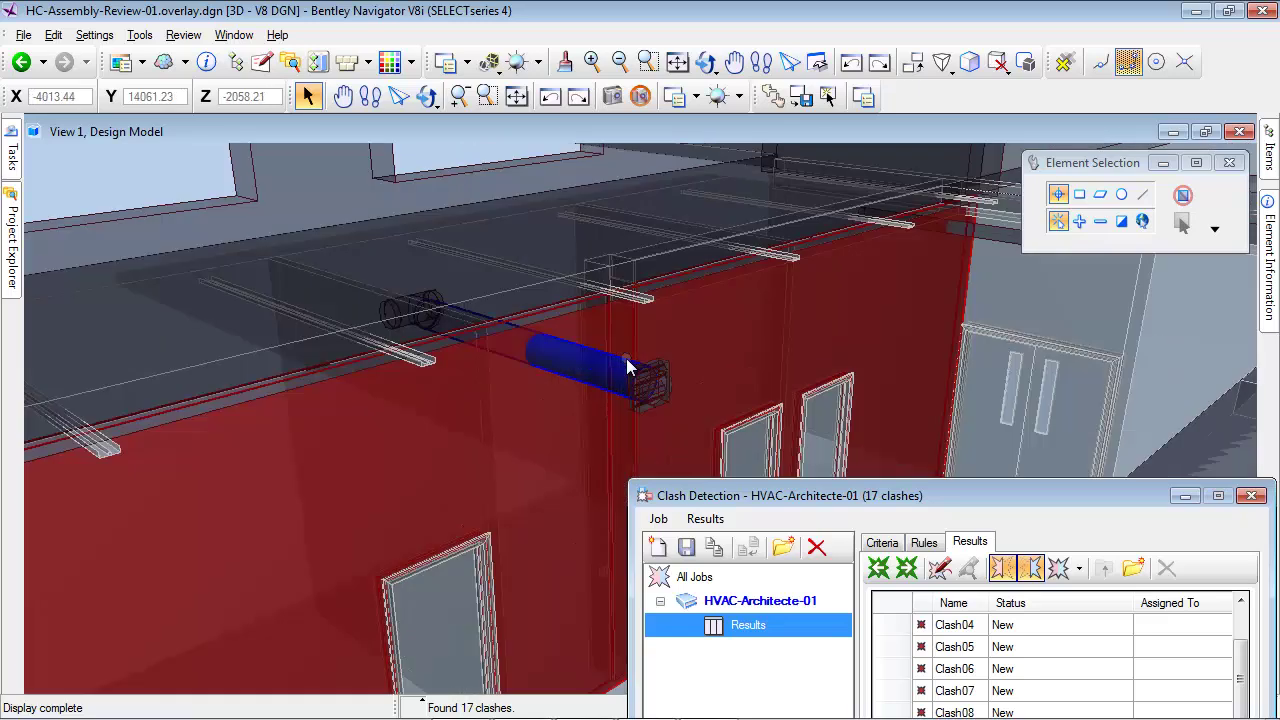
{"action": "left_click_drag", "start_coordinate": [936, 480], "coordinate": [937, 412]}
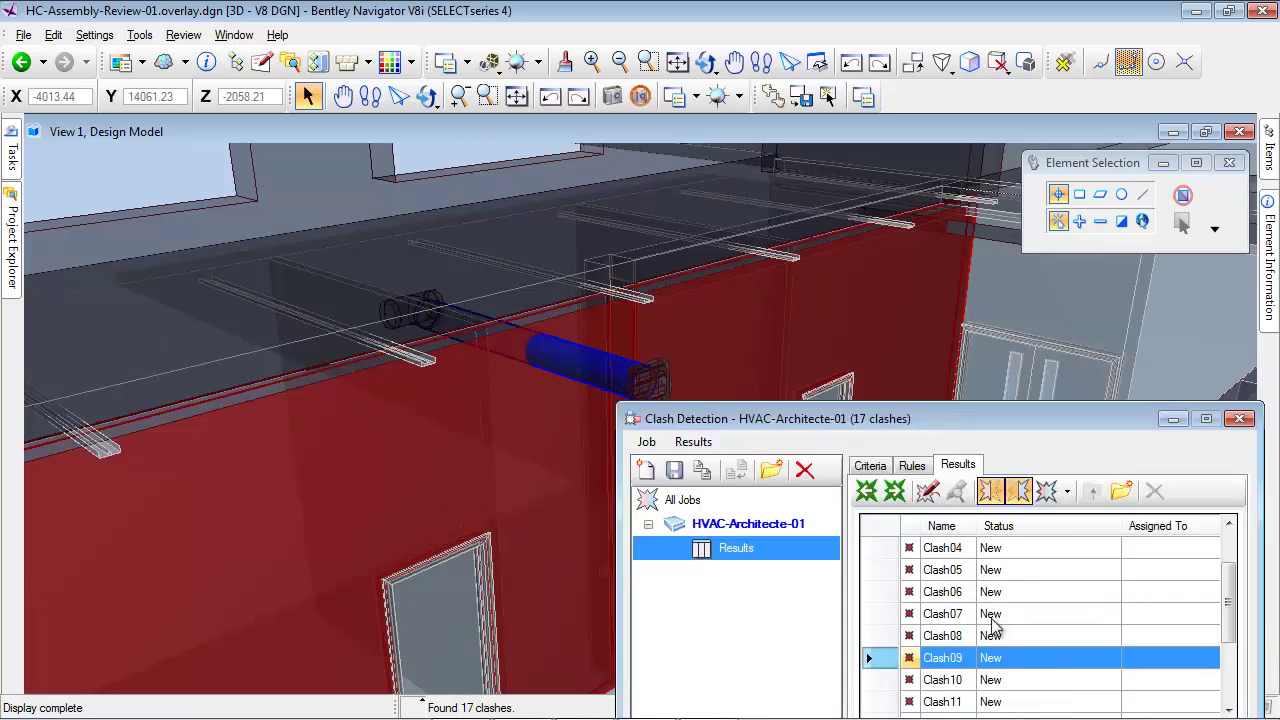
{"action": "left_click", "coordinate": [1149, 657]}
Step: Assign Clash09 to Architecte, create its markup, and close Clash Detection
{"action": "left_click", "coordinate": [1152, 659]}
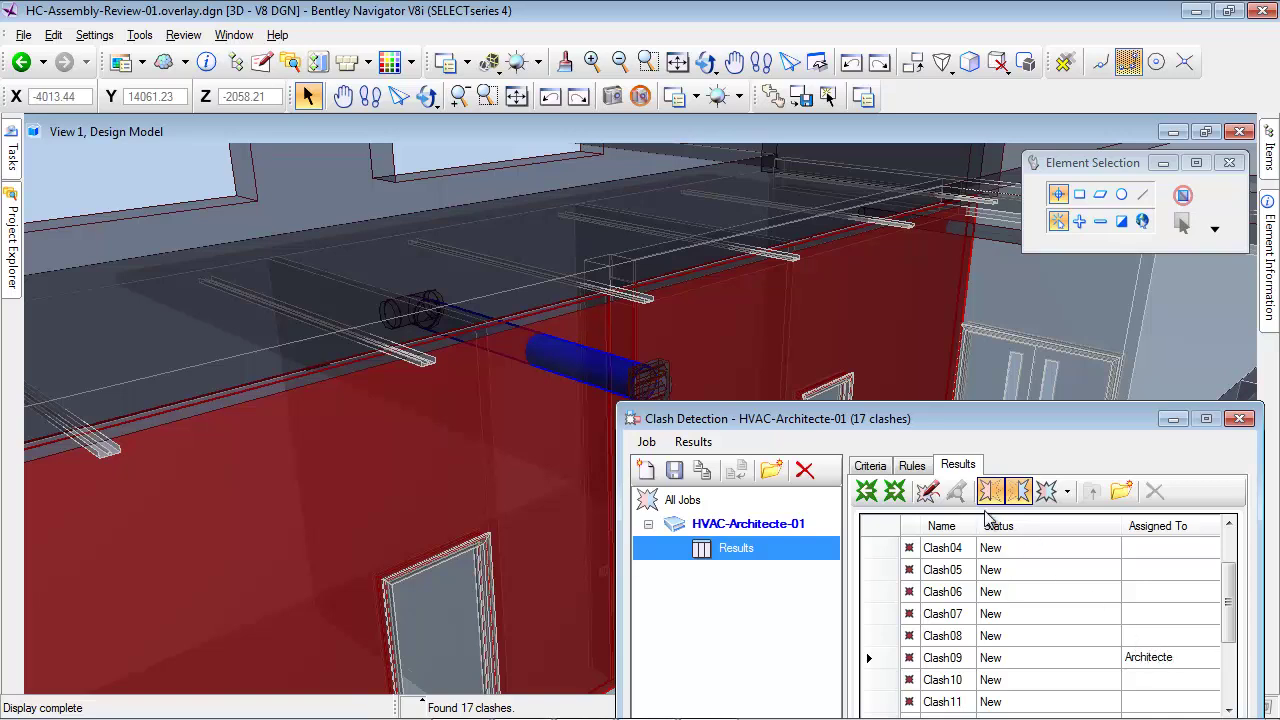
{"action": "left_click", "coordinate": [928, 490]}
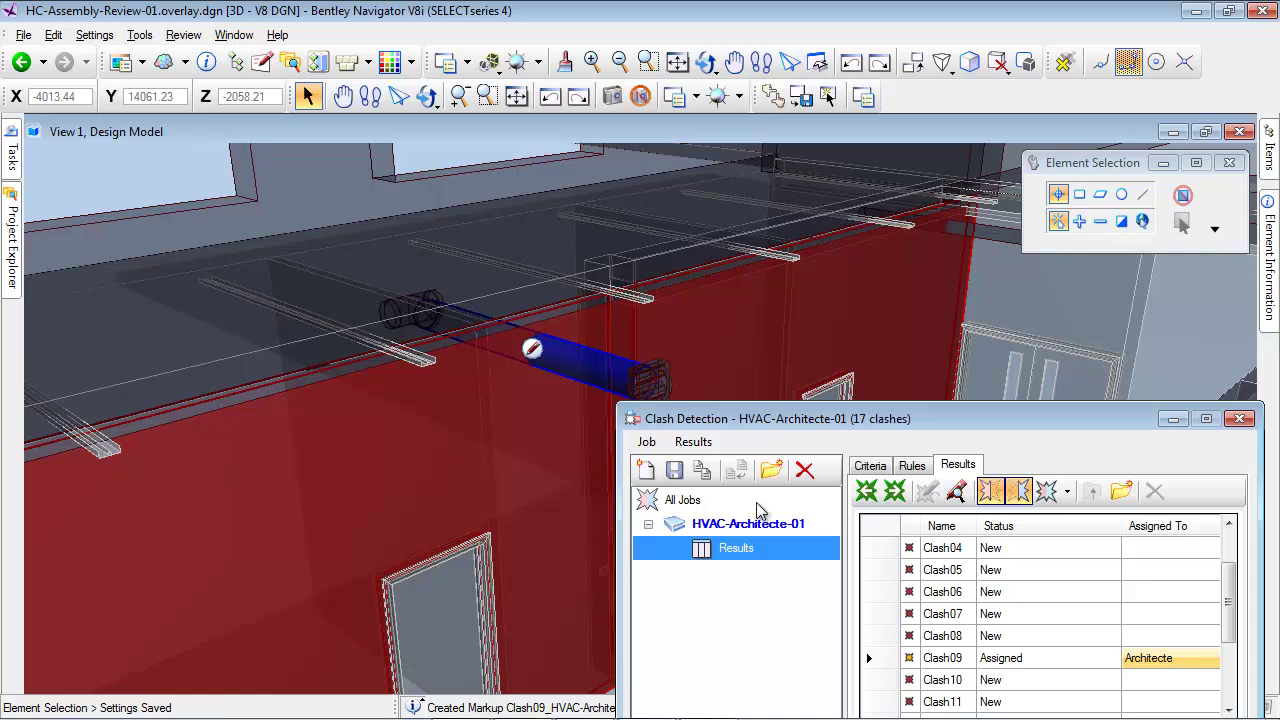
{"action": "left_click", "coordinate": [1240, 418]}
Step: Open the Markups list and bring up options for the Clash09 markup
{"action": "left_click", "coordinate": [343, 96]}
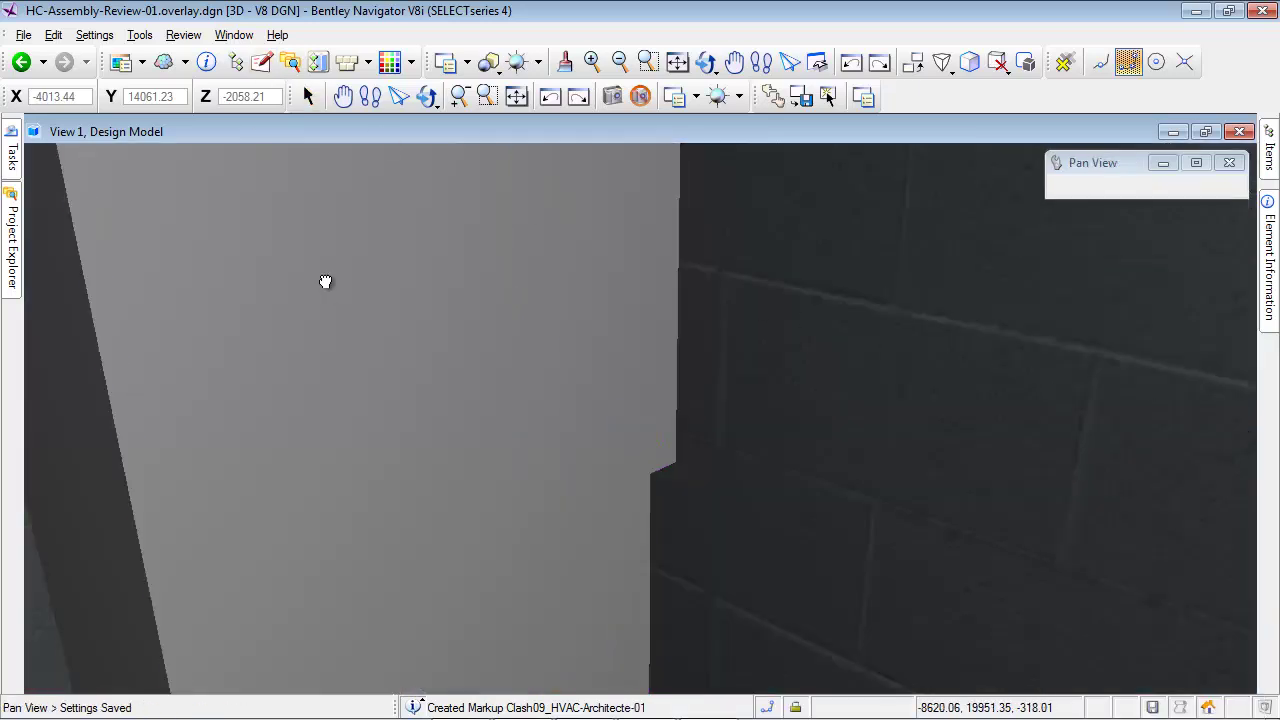
{"action": "key", "text": "Escape"}
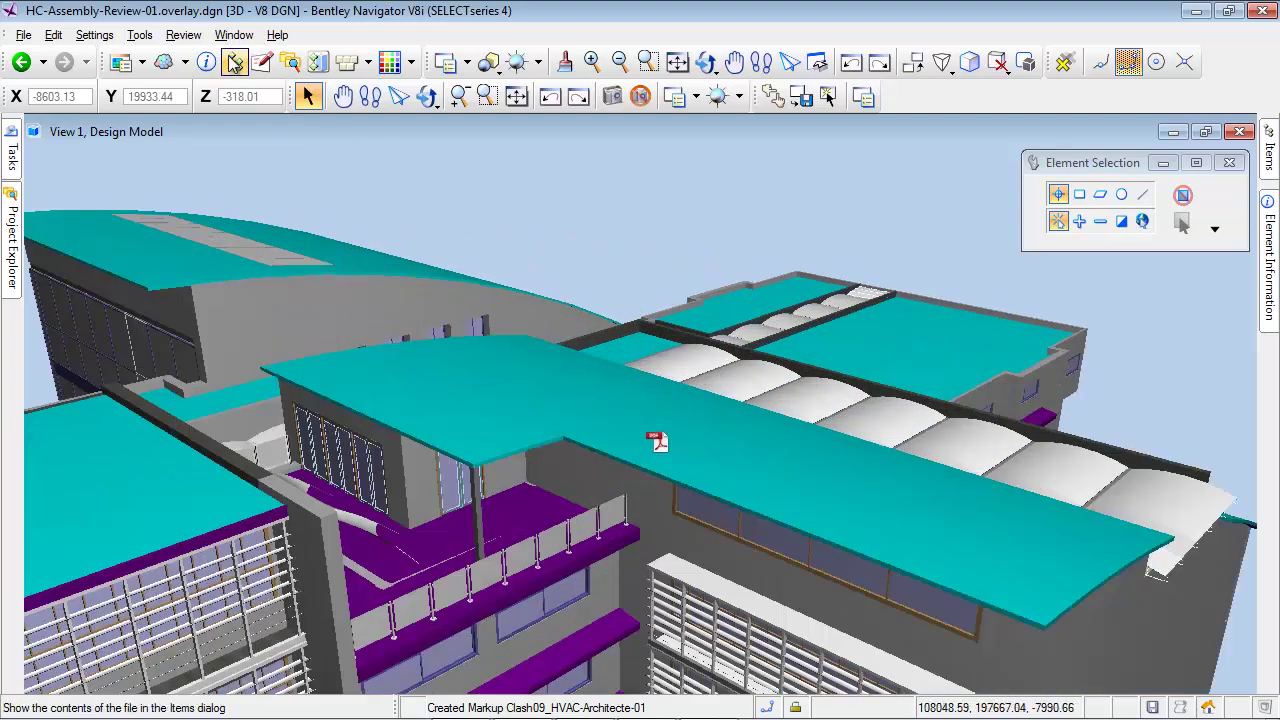
{"action": "left_click", "coordinate": [261, 62]}
{"action": "right_click", "coordinate": [512, 346]}
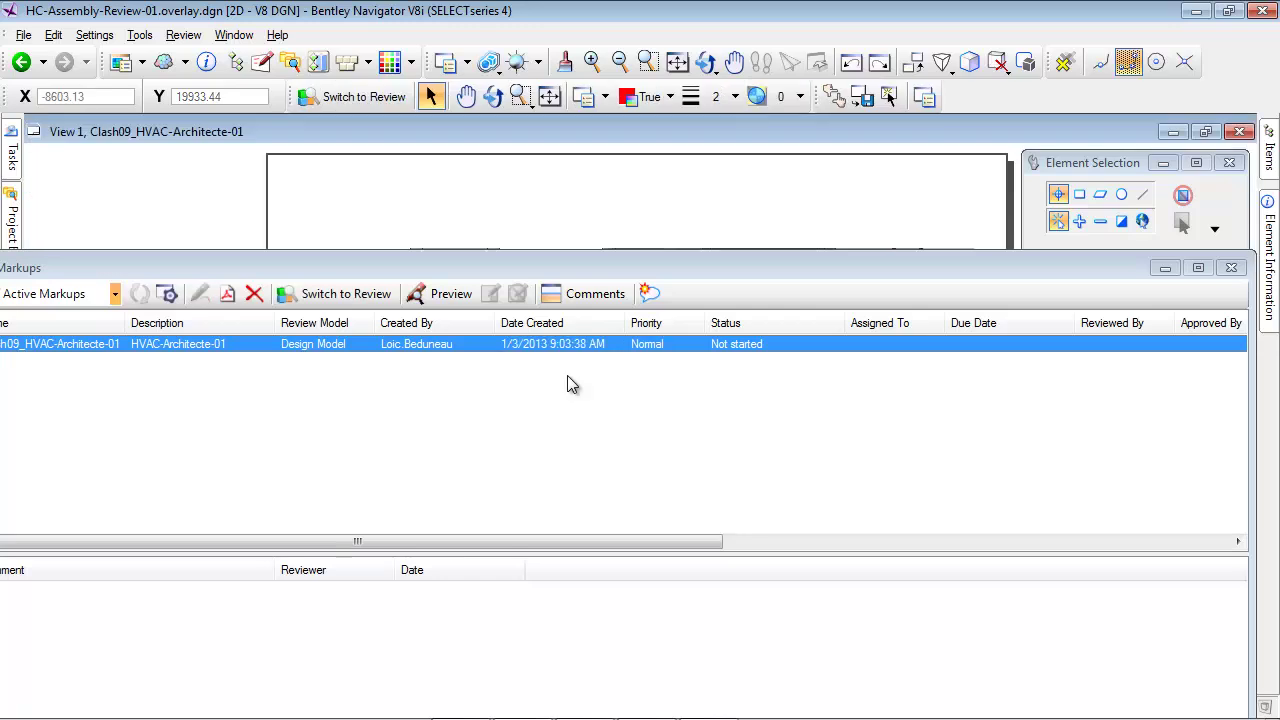
Step: Draw a revision cloud by points around the Clash09 duct crossing
{"action": "left_click", "coordinate": [1230, 268]}
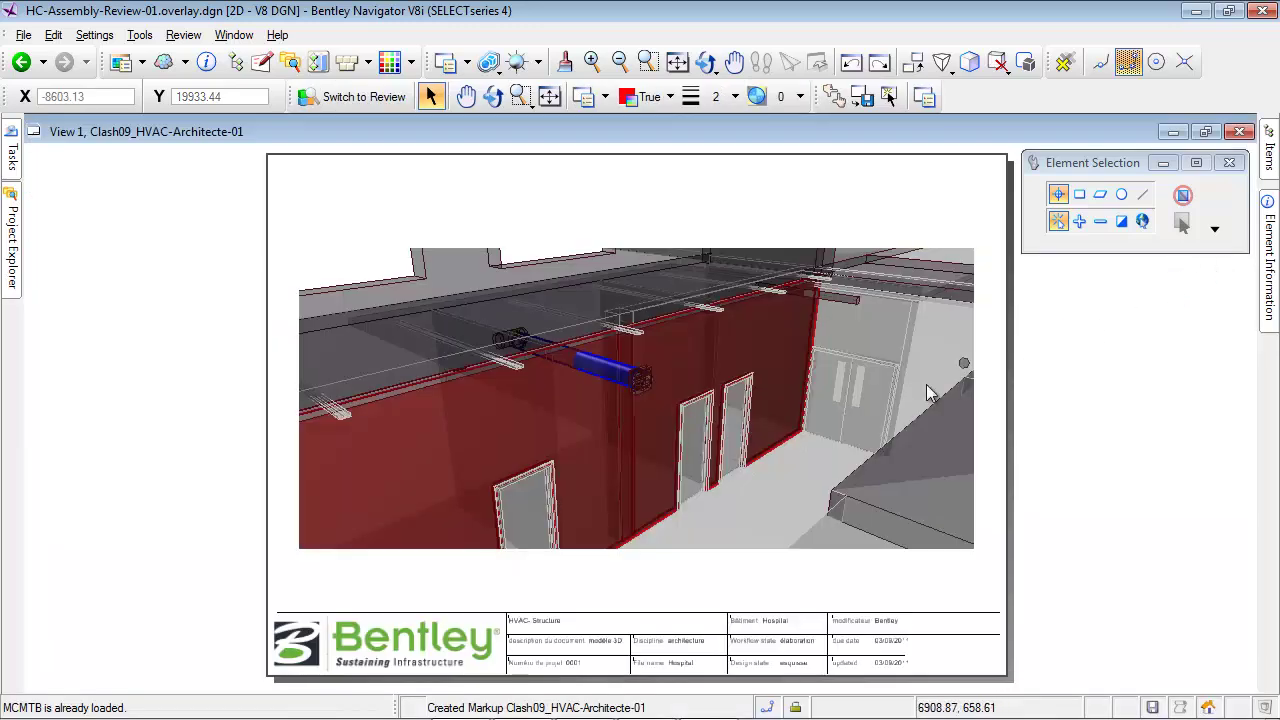
{"action": "left_click", "coordinate": [14, 150]}
{"action": "left_click", "coordinate": [102, 264]}
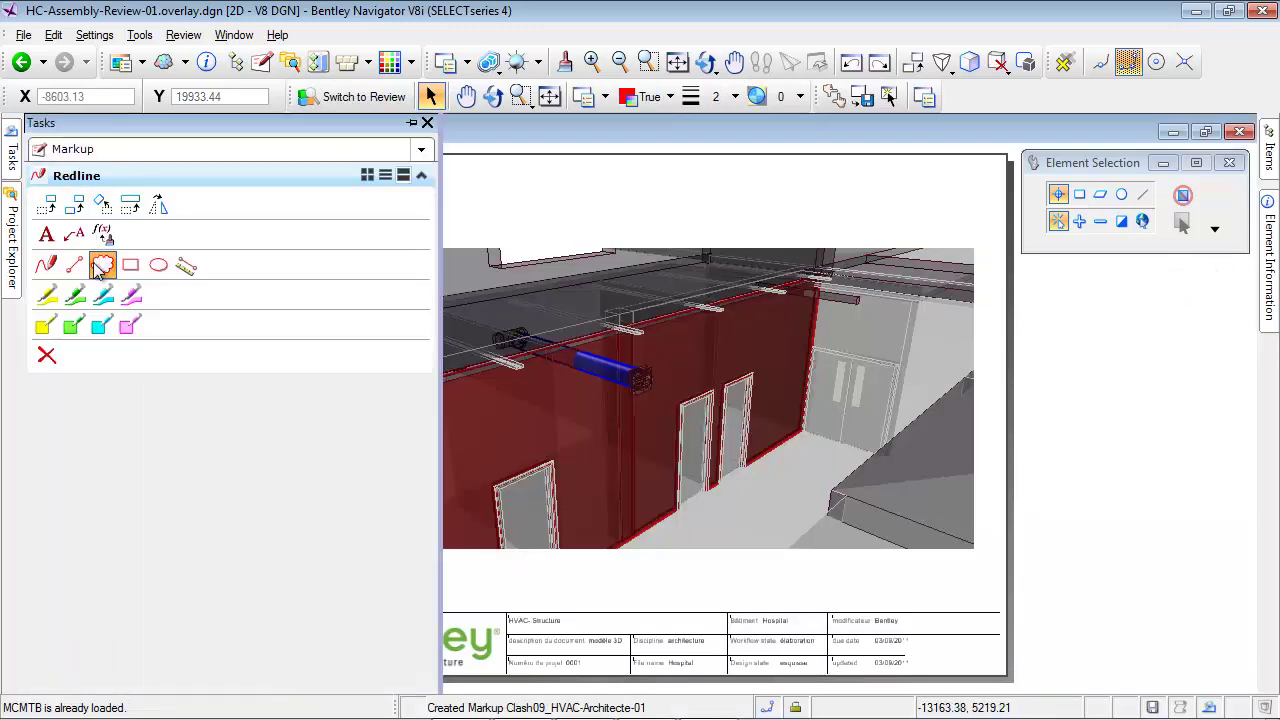
{"action": "left_click", "coordinate": [685, 322]}
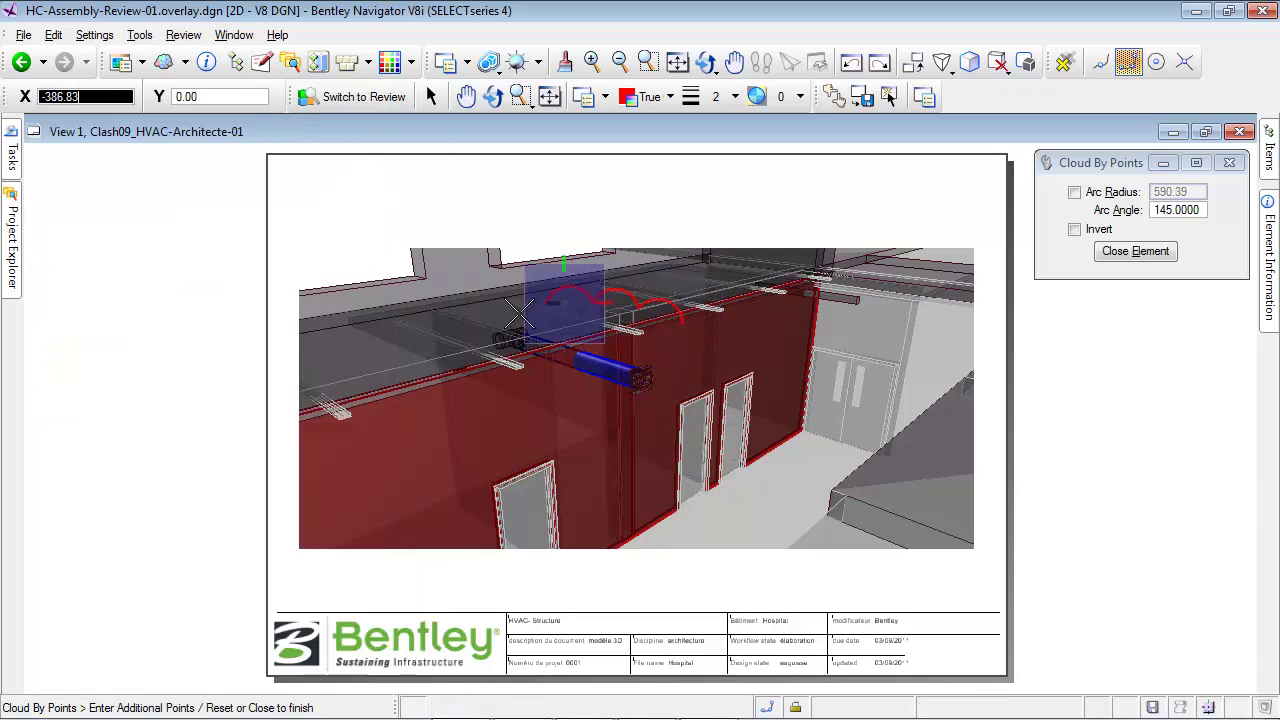
{"action": "left_click", "coordinate": [468, 332]}
{"action": "left_click", "coordinate": [485, 440]}
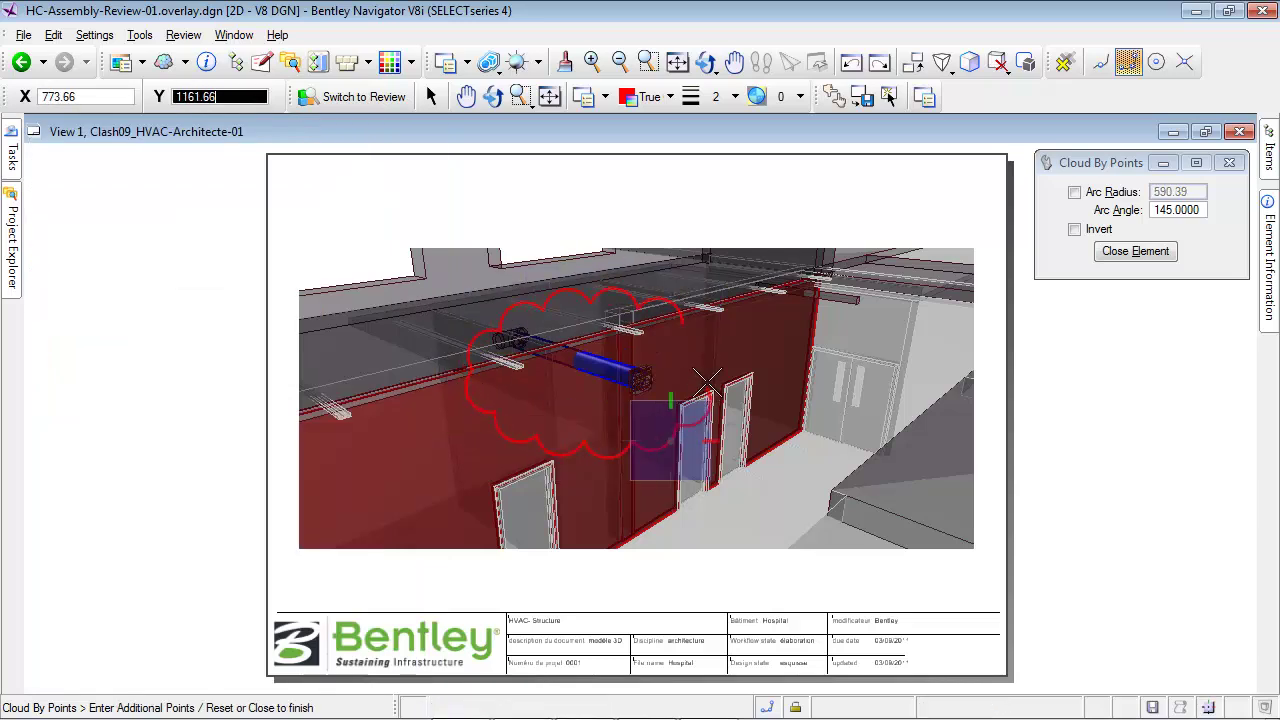
{"action": "left_click", "coordinate": [700, 432]}
{"action": "left_click", "coordinate": [685, 322]}
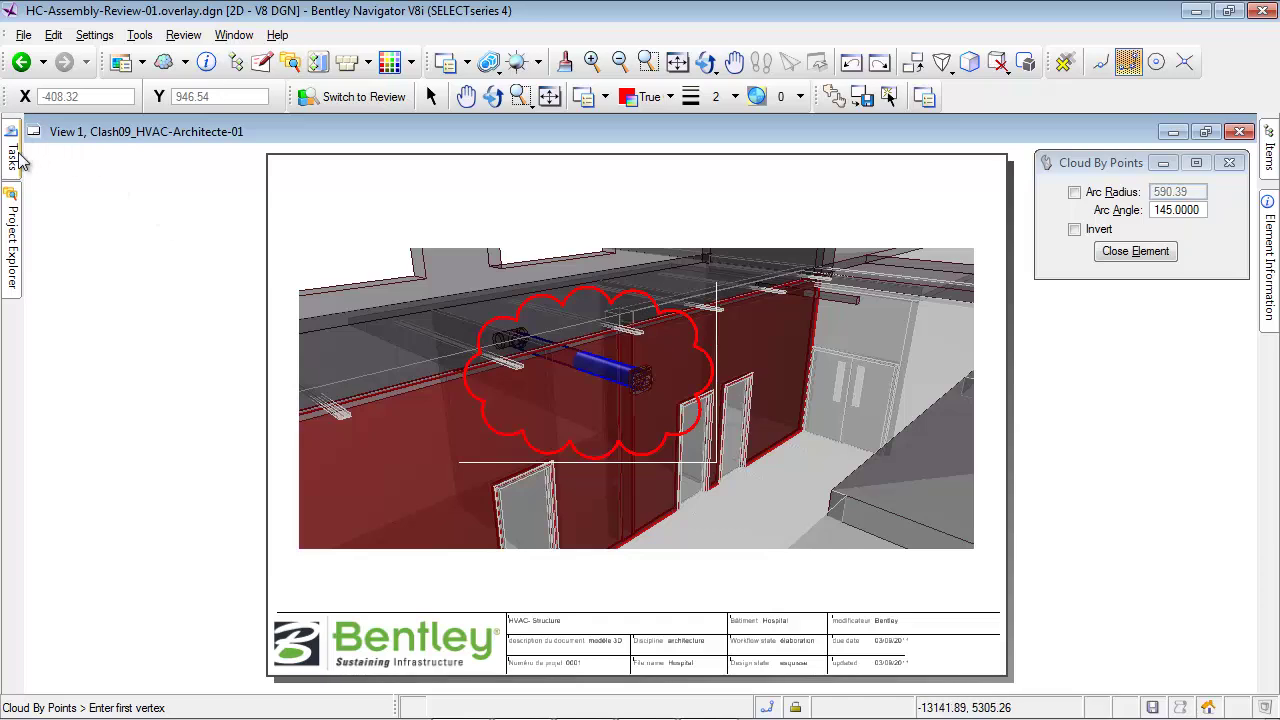
Step: Place the note 'Créer une réservation dans le mur' with a leader pointing at the duct
{"action": "mouse_move", "coordinate": [12, 150]}
{"action": "left_click", "coordinate": [75, 235]}
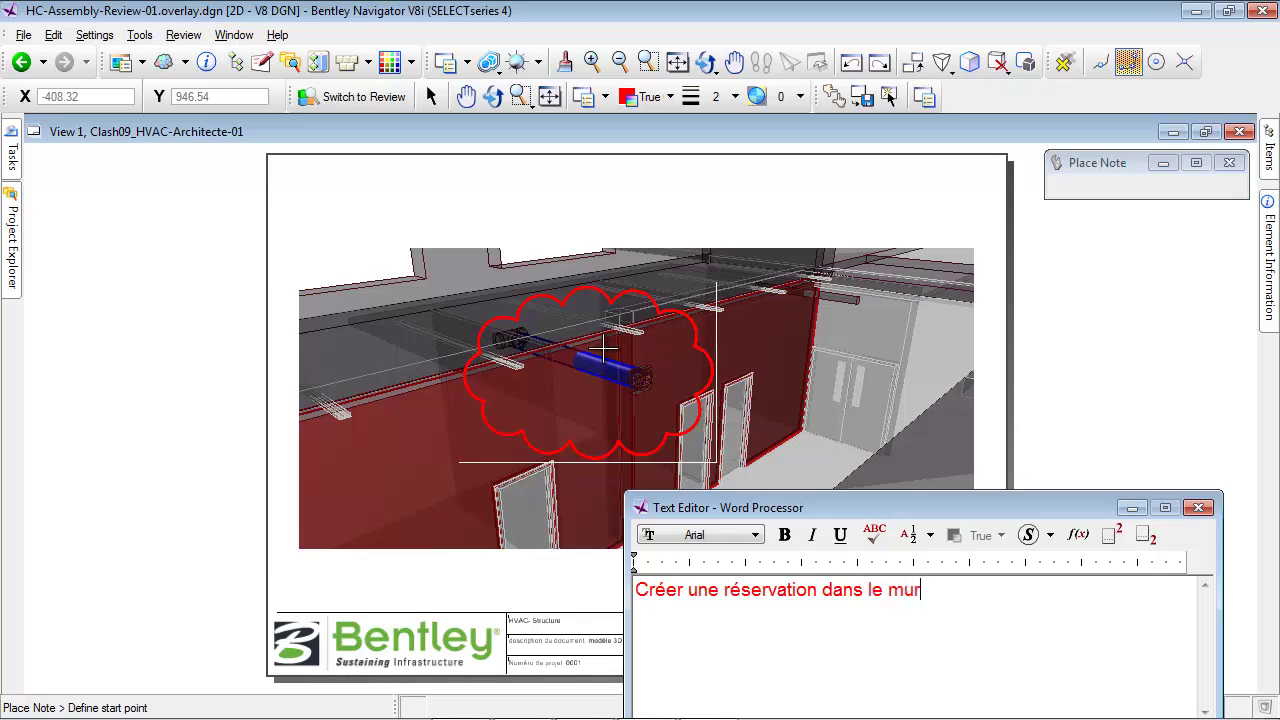
{"action": "left_click", "coordinate": [597, 353]}
{"action": "left_click", "coordinate": [748, 207]}
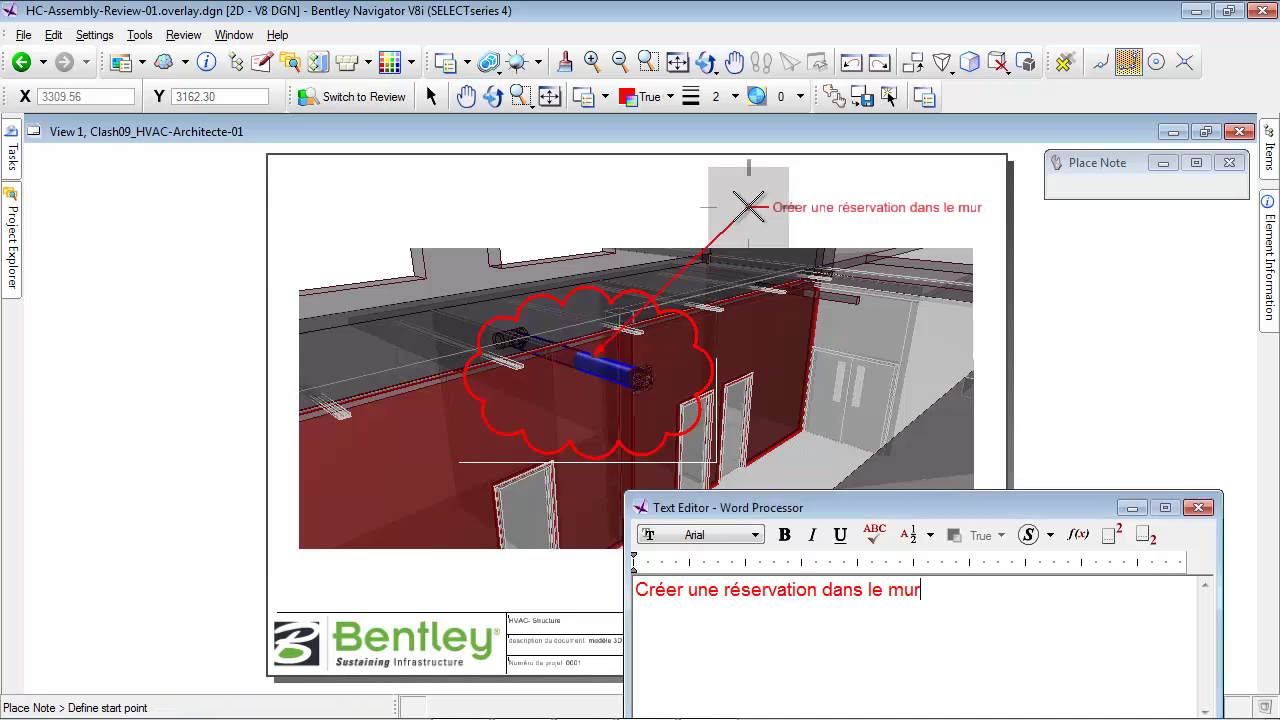
Step: Finish the markup note and leave the markup for the 3D model view
{"action": "left_click", "coordinate": [1199, 508]}
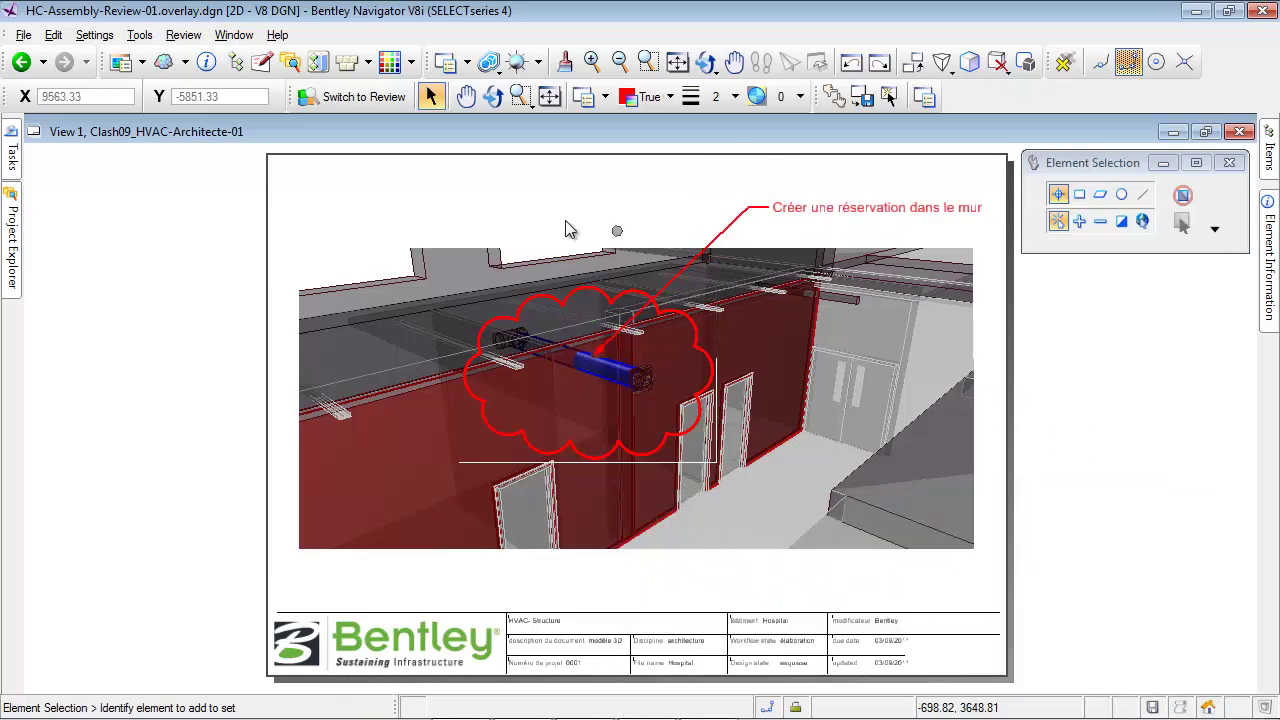
{"action": "right_click", "coordinate": [496, 200]}
{"action": "left_click", "coordinate": [560, 199]}
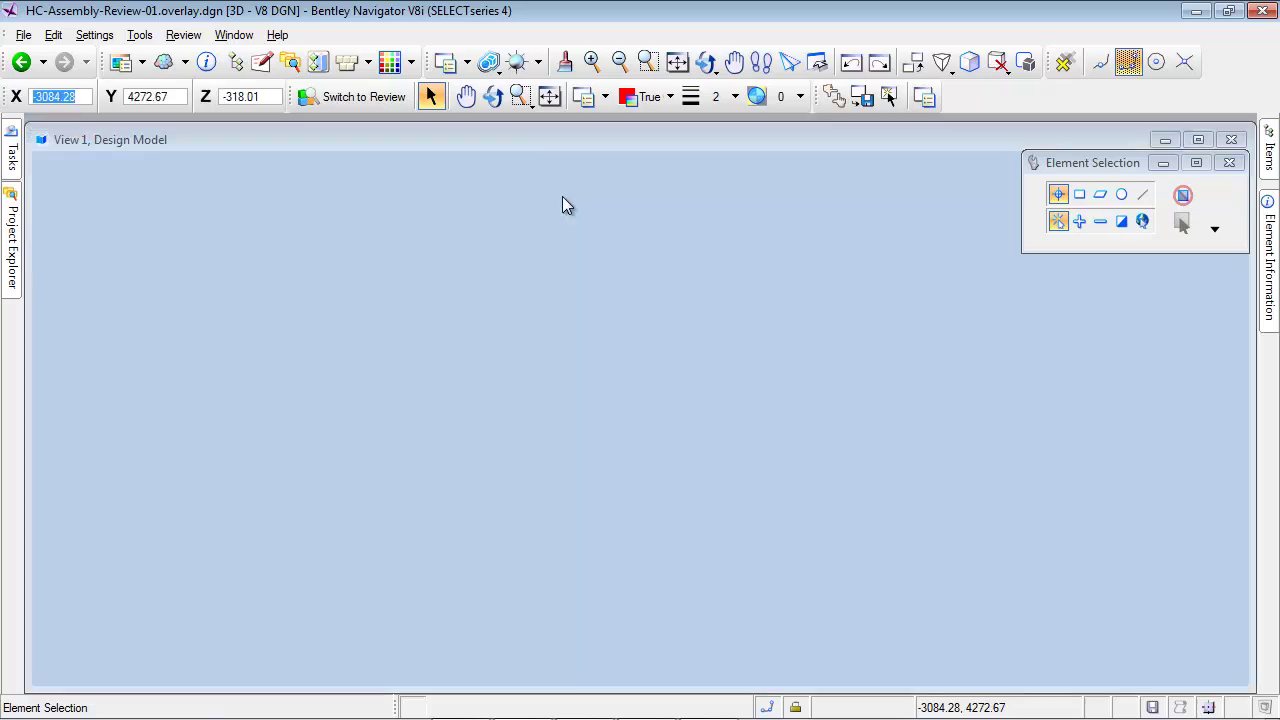
Step: Open the A-Walls-F-00_02.dgn walls model in AECOsim Building Designer
{"action": "scroll", "coordinate": [565, 265], "scroll_direction": "up", "scroll_amount": 6}
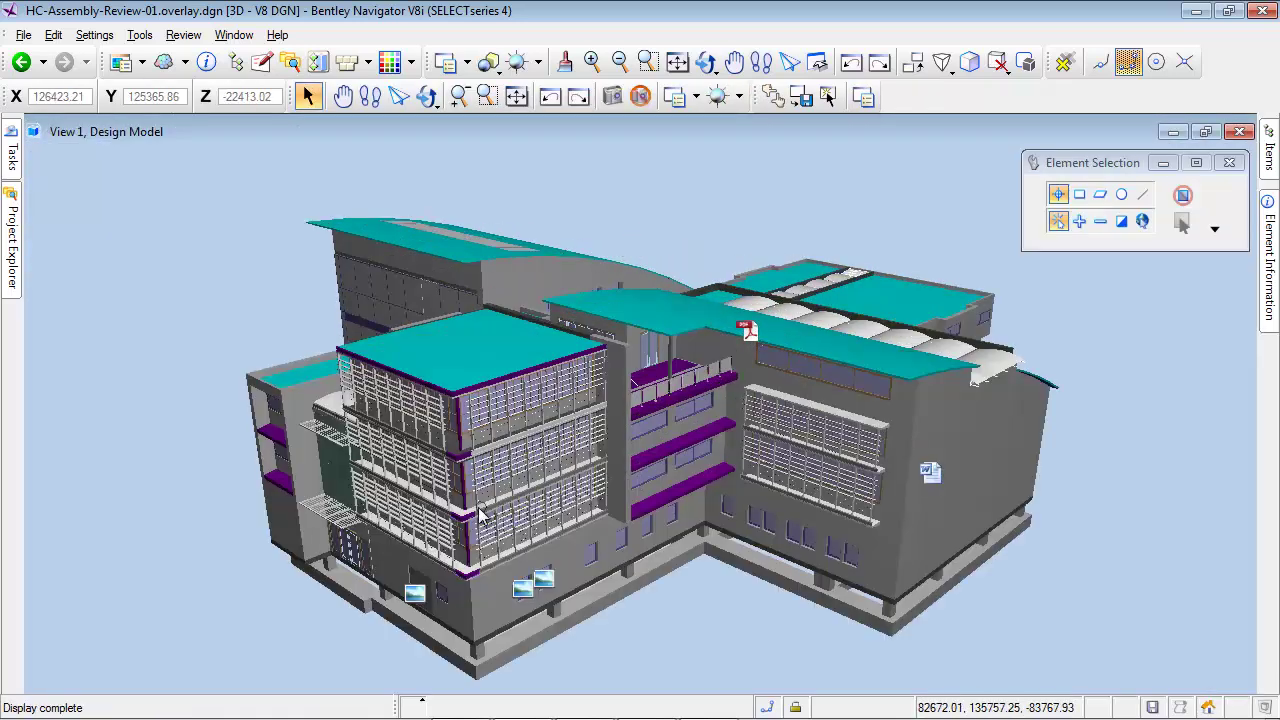
{"action": "scroll", "coordinate": [480, 515], "scroll_direction": "down", "scroll_amount": 2}
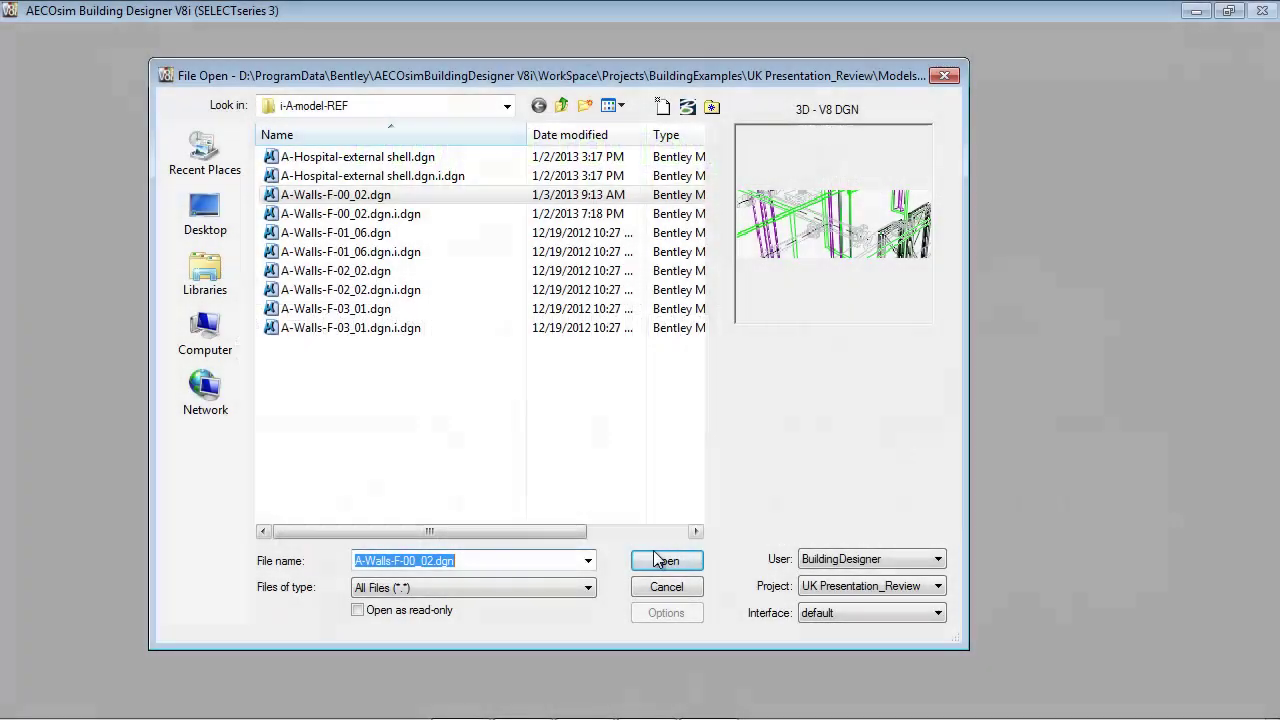
{"action": "left_click", "coordinate": [658, 561]}
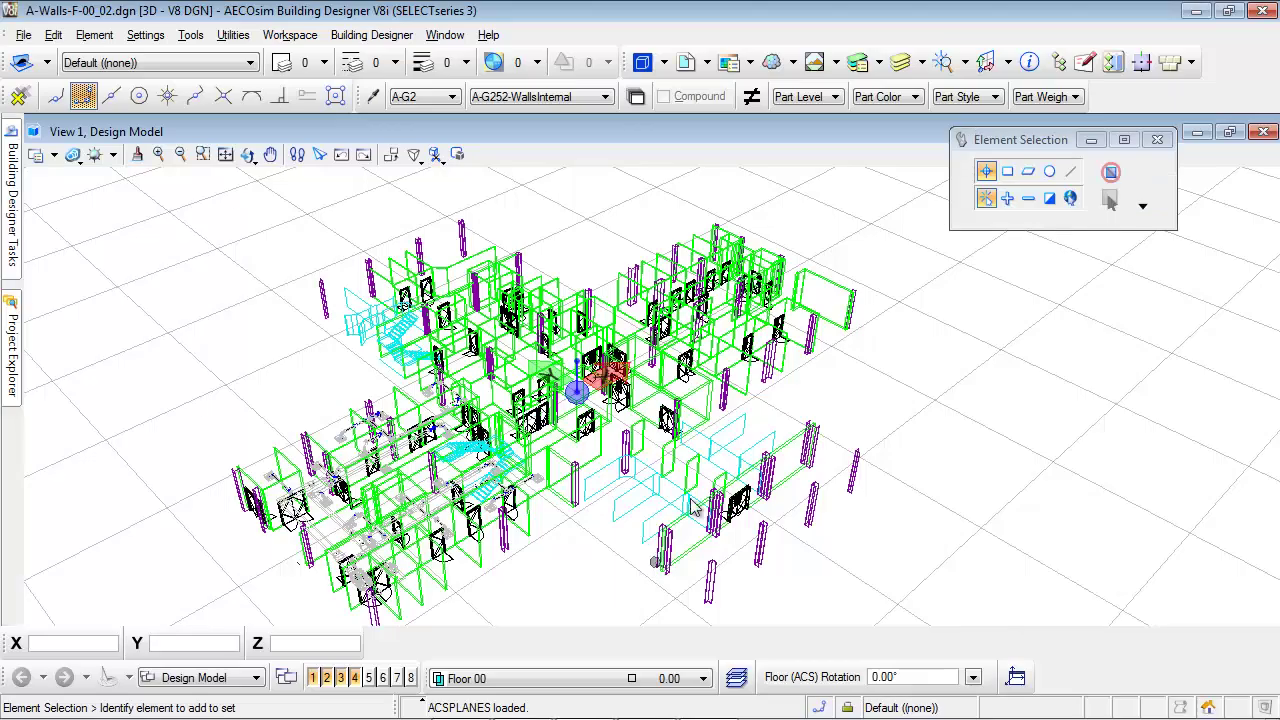
Step: View the Clash09_HVAC-Architecte-01 markup, move its preview aside, and show Architectural Design tools
{"action": "left_click", "coordinate": [1086, 63]}
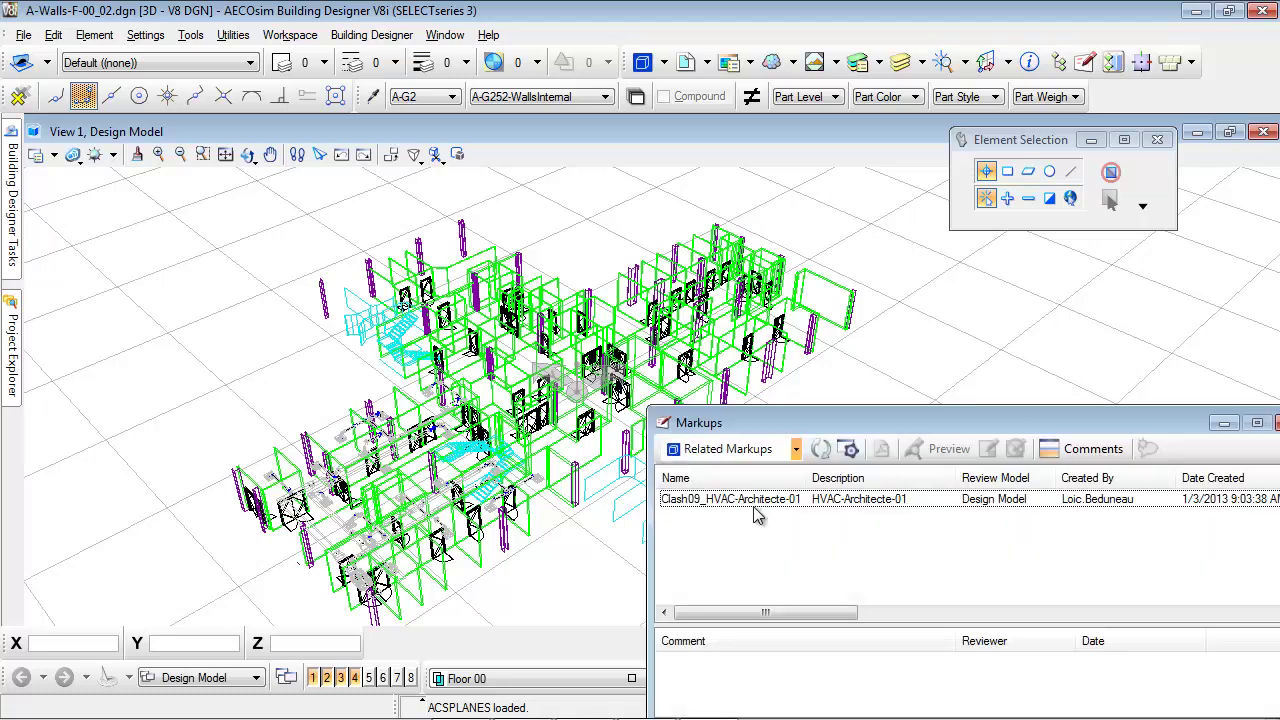
{"action": "right_click", "coordinate": [757, 505]}
{"action": "left_click", "coordinate": [810, 513]}
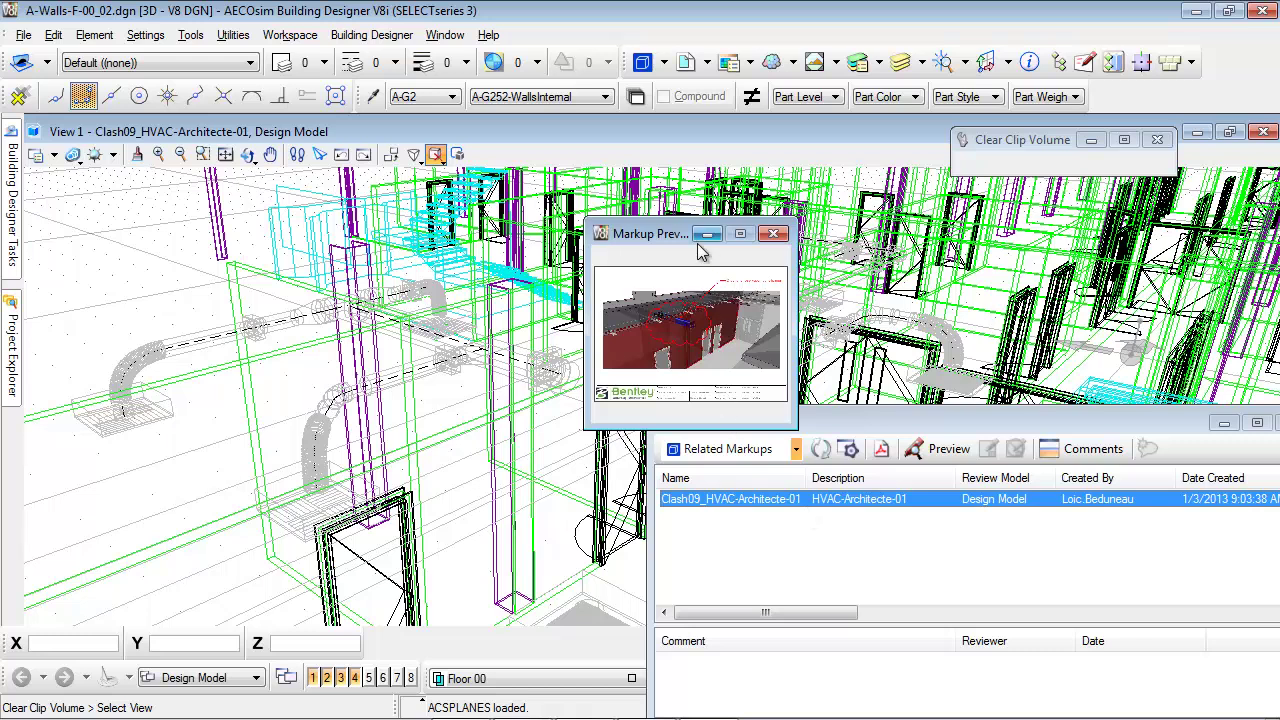
{"action": "left_click_drag", "start_coordinate": [645, 235], "coordinate": [760, 406]}
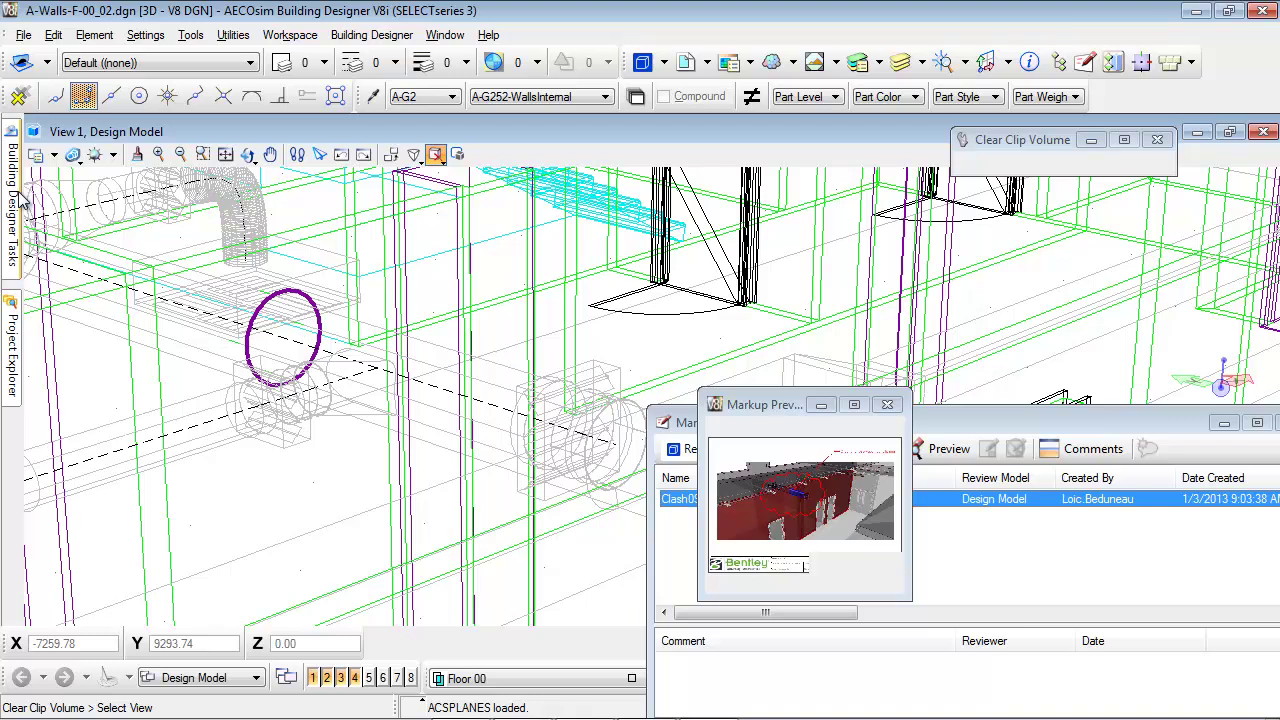
{"action": "mouse_move", "coordinate": [20, 200]}
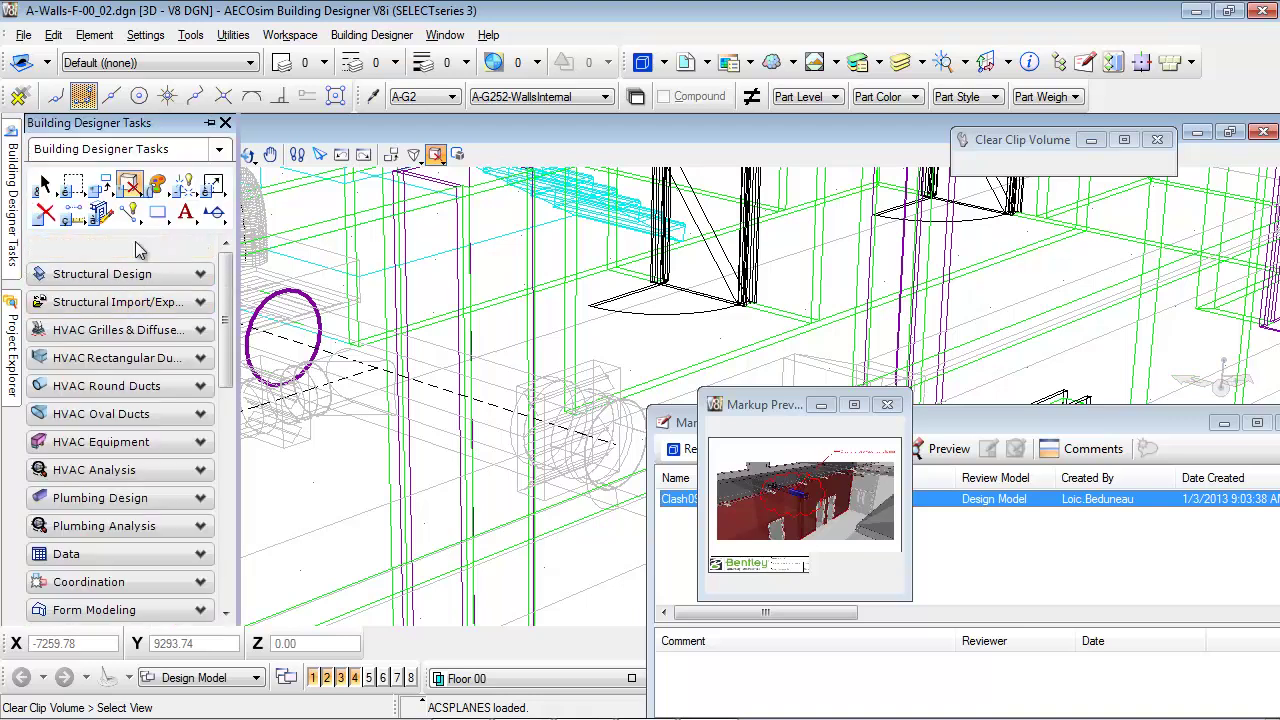
{"action": "left_click", "coordinate": [140, 248]}
Step: Construct an opening in the wall using the markup circle as its shape
{"action": "left_click", "coordinate": [62, 421]}
{"action": "left_click", "coordinate": [358, 329]}
{"action": "left_click", "coordinate": [366, 327]}
{"action": "right_click", "coordinate": [366, 327]}
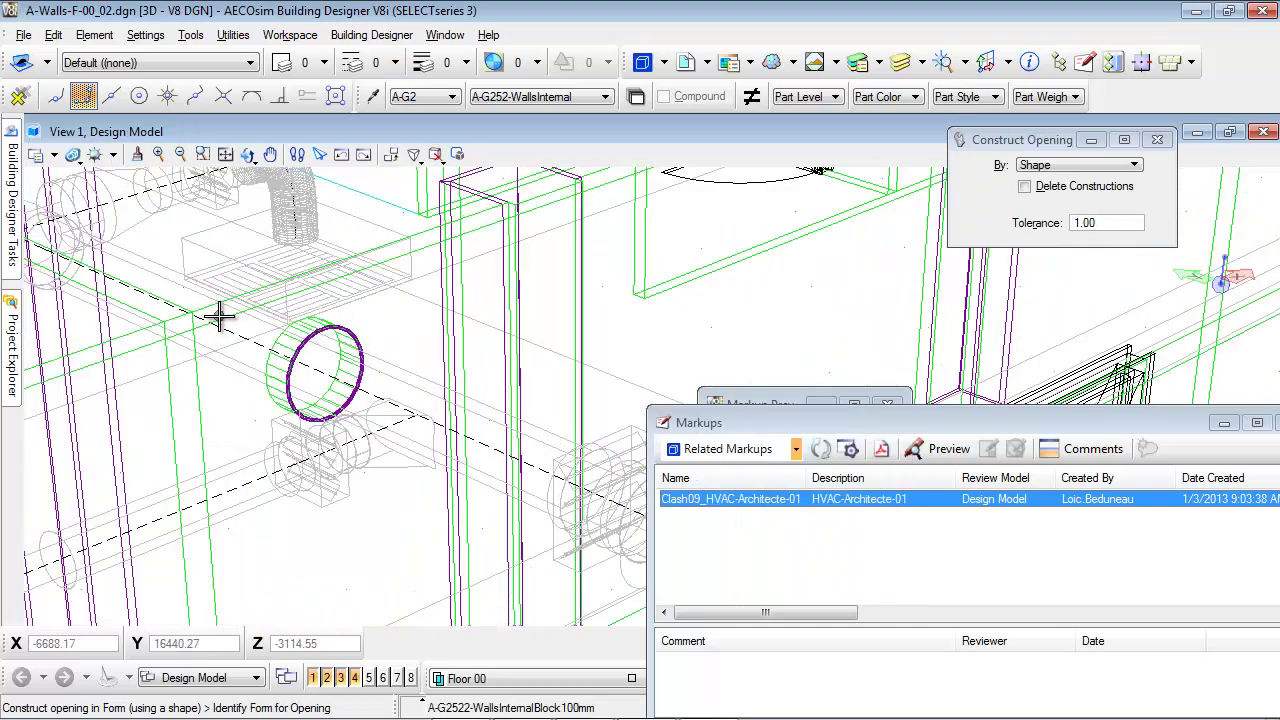
{"action": "left_click", "coordinate": [390, 333]}
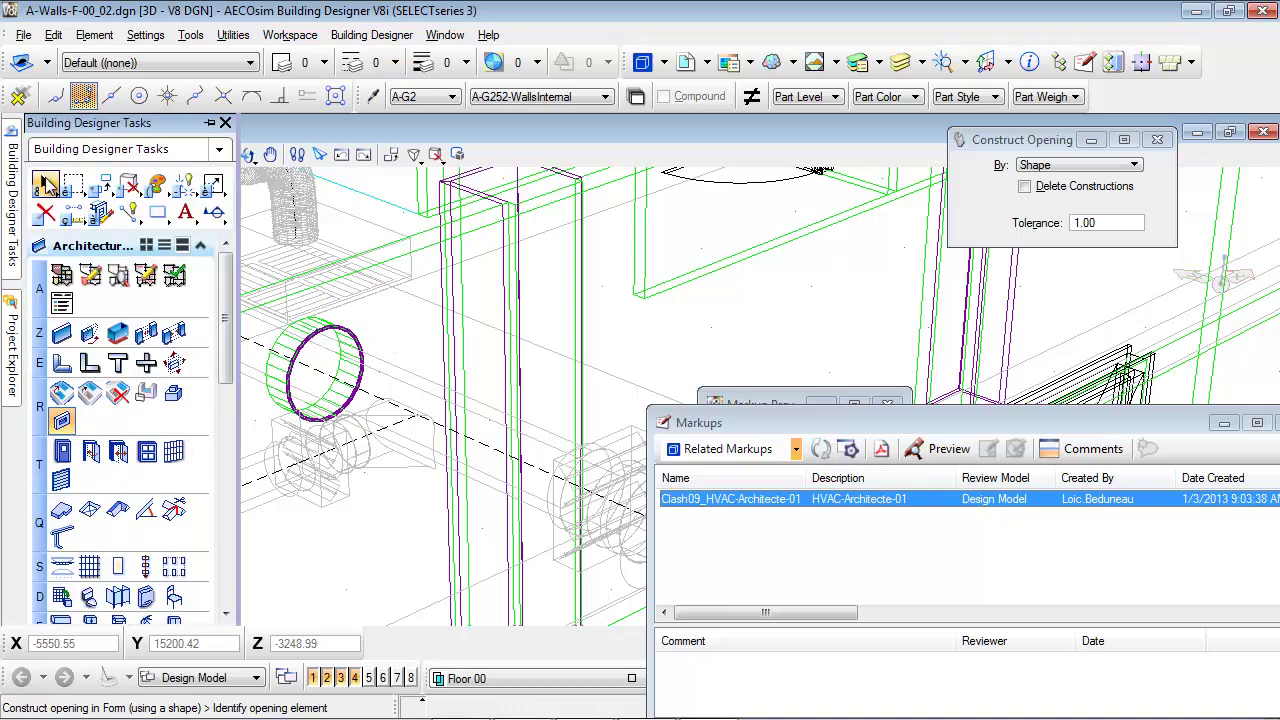
Step: Delete the leftover markup circle
{"action": "left_click", "coordinate": [46, 182]}
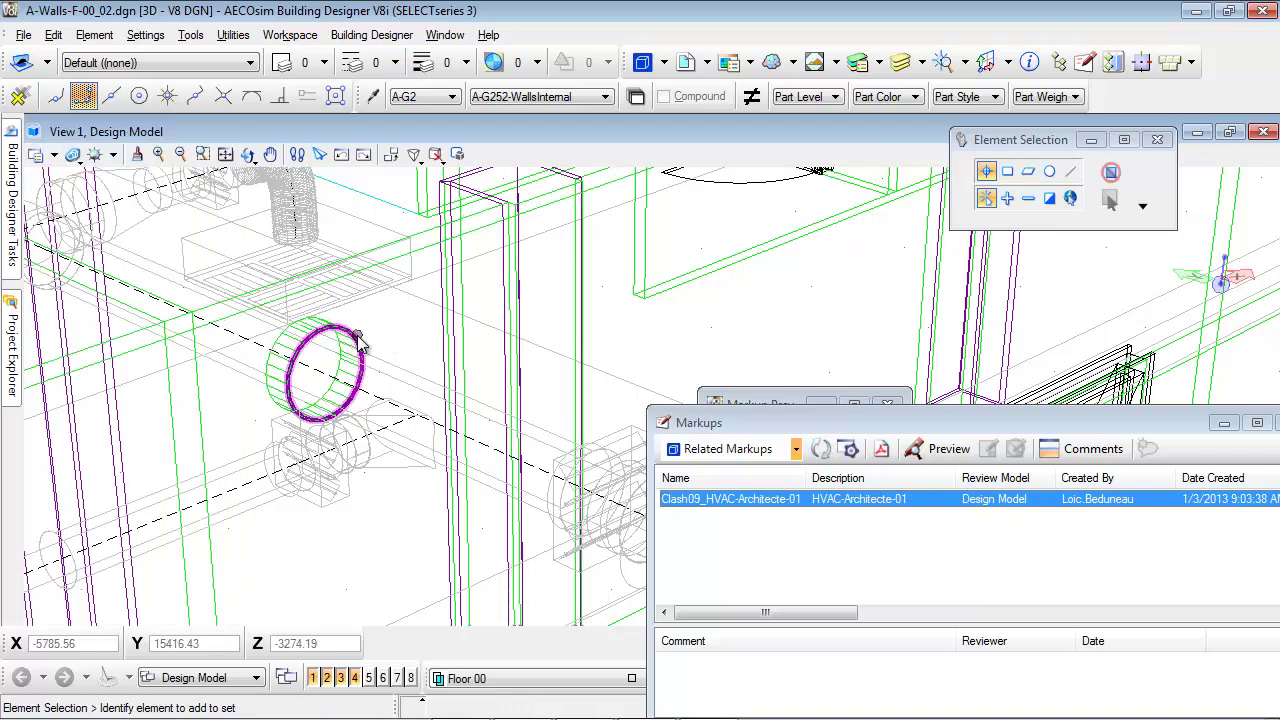
{"action": "left_click", "coordinate": [360, 343]}
{"action": "right_click", "coordinate": [361, 346]}
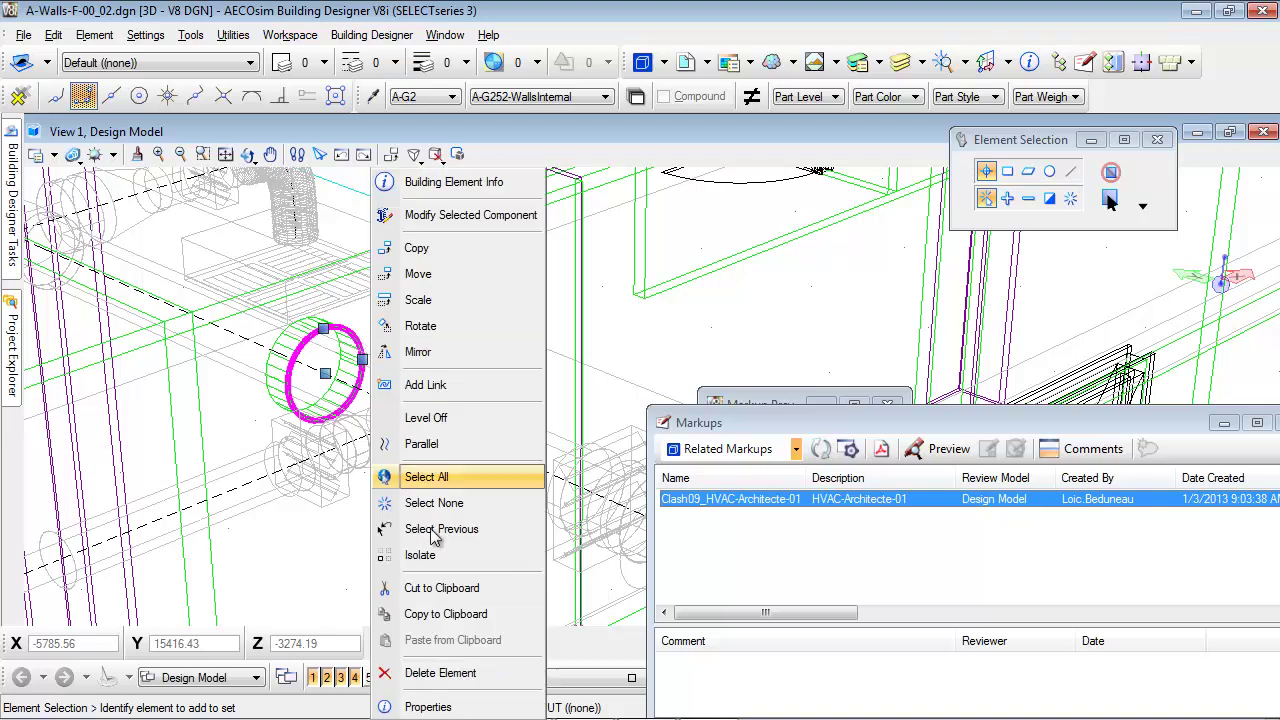
{"action": "left_click", "coordinate": [437, 673]}
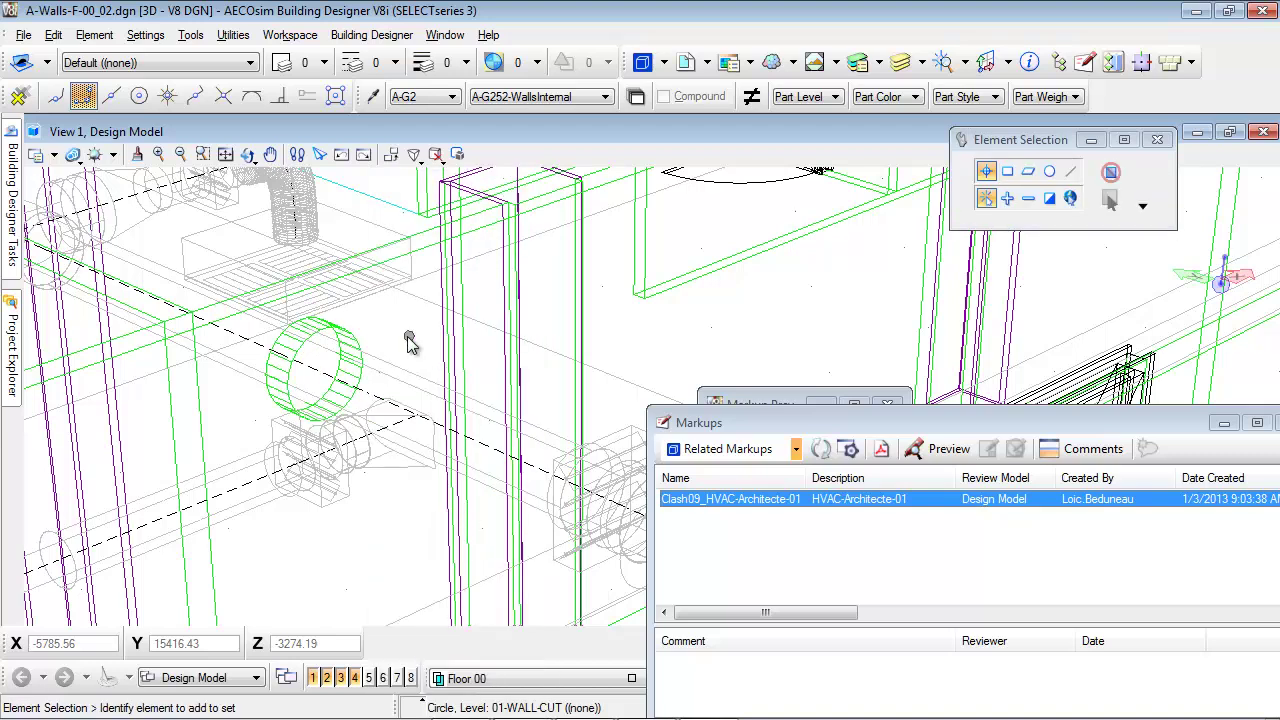
Step: Save A-Walls-F-00_02.dgn, then open HC-Assembly-Review-01.dgn from the recent files
{"action": "left_click", "coordinate": [23, 34]}
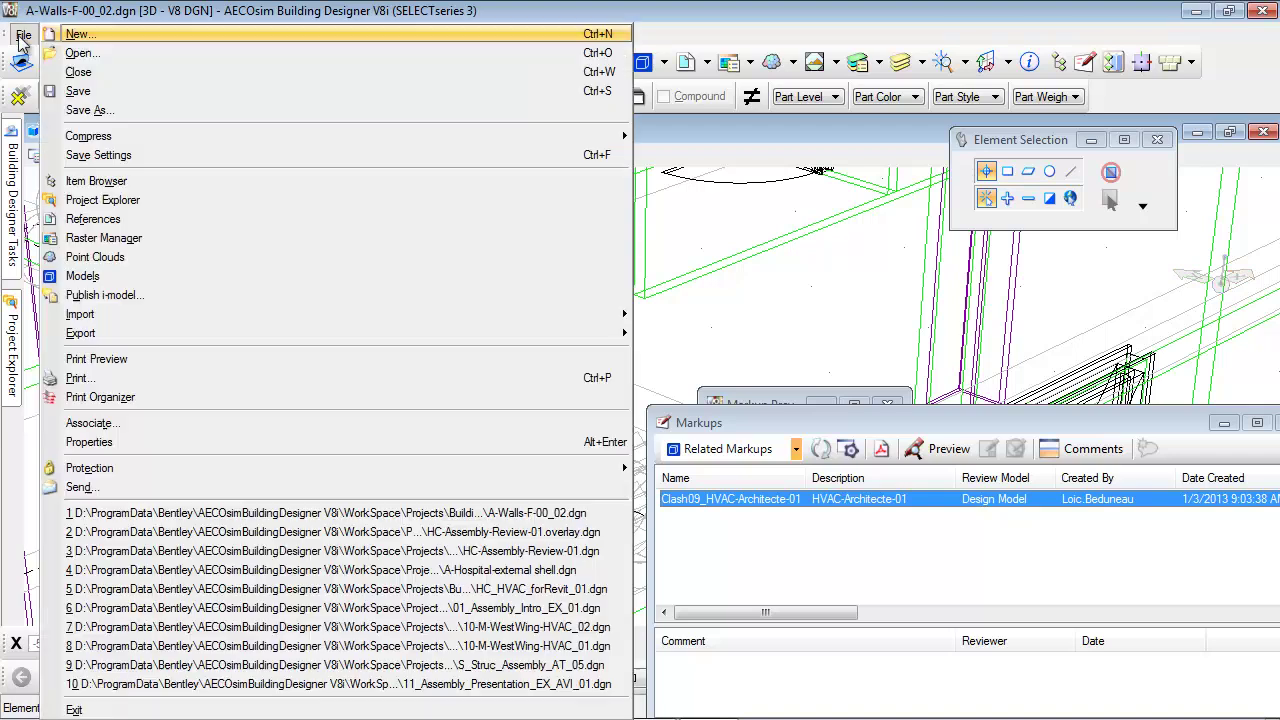
{"action": "left_click", "coordinate": [78, 91]}
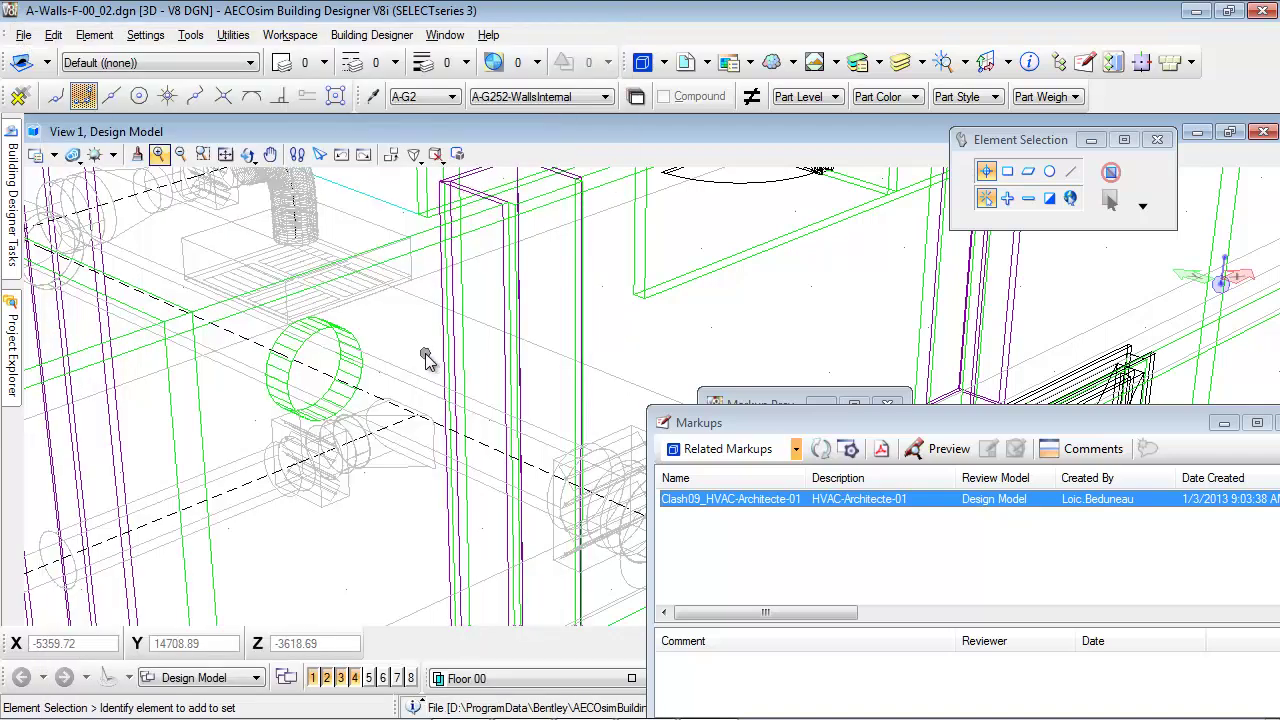
{"action": "left_click", "coordinate": [23, 35]}
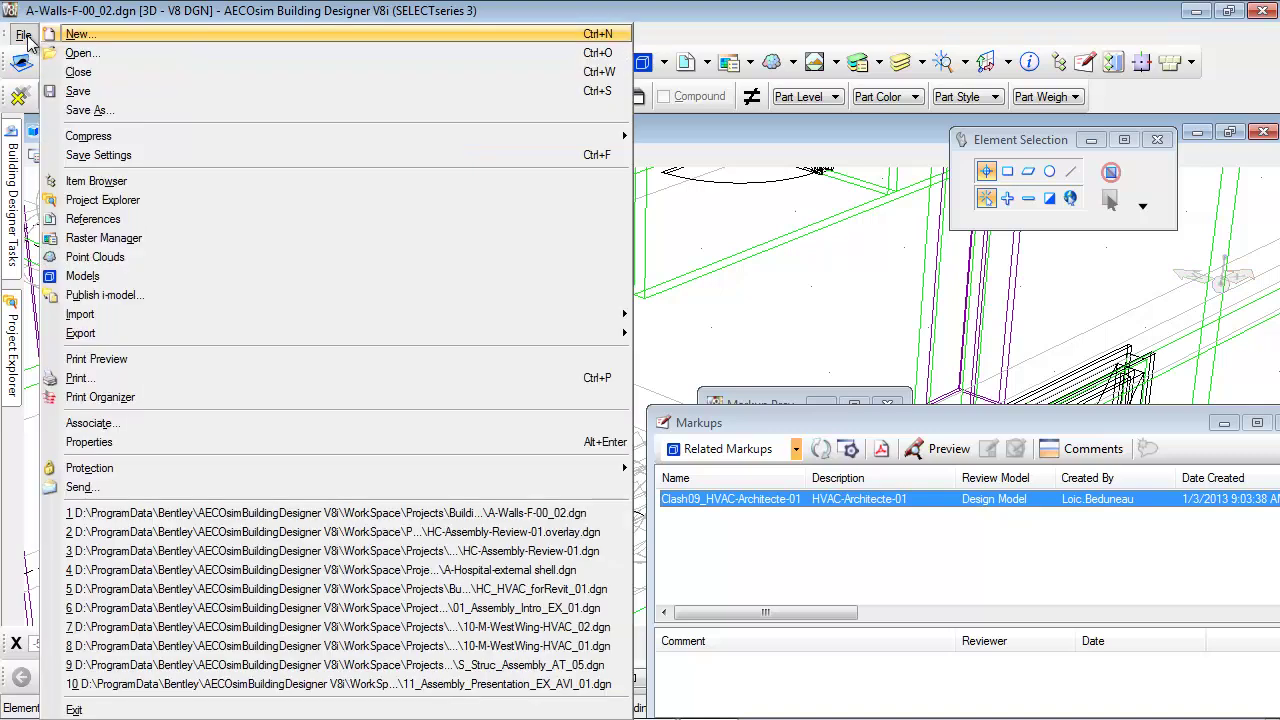
{"action": "left_click", "coordinate": [488, 556]}
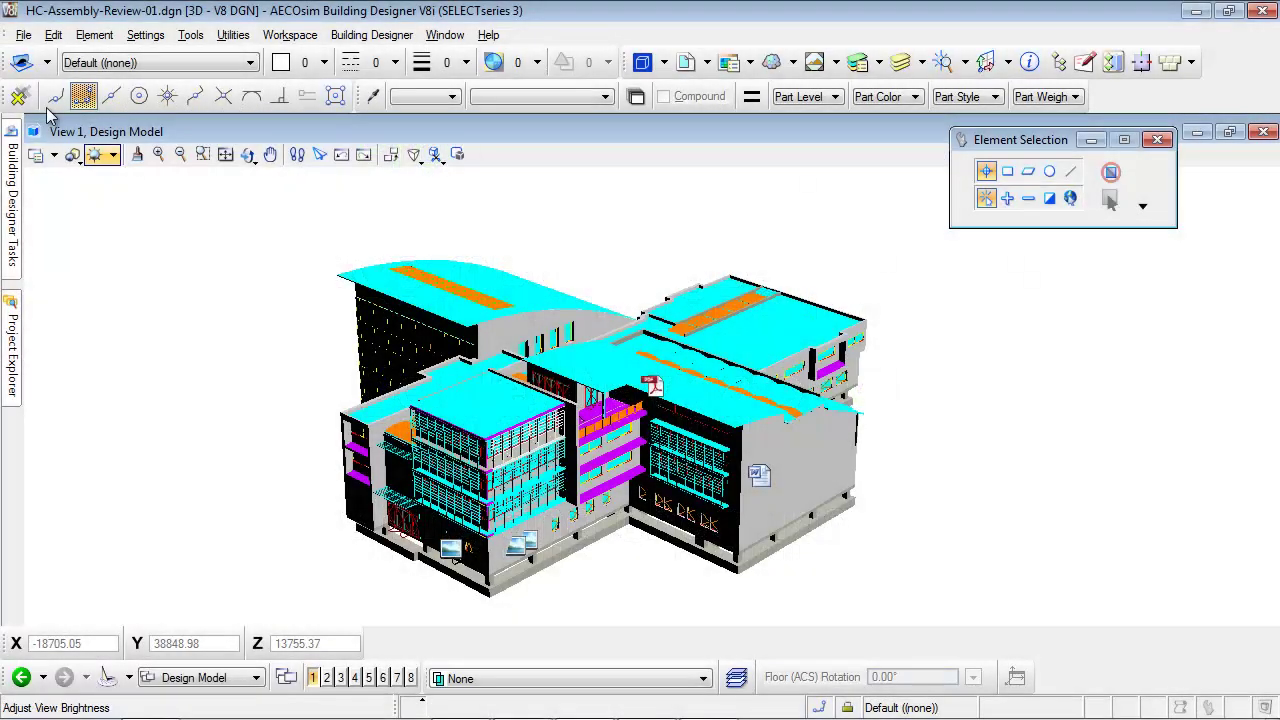
Step: Publish the assembly's updated i-models (2 succeeded, 0 failed), then switch to Bentley Navigator
{"action": "left_click", "coordinate": [22, 36]}
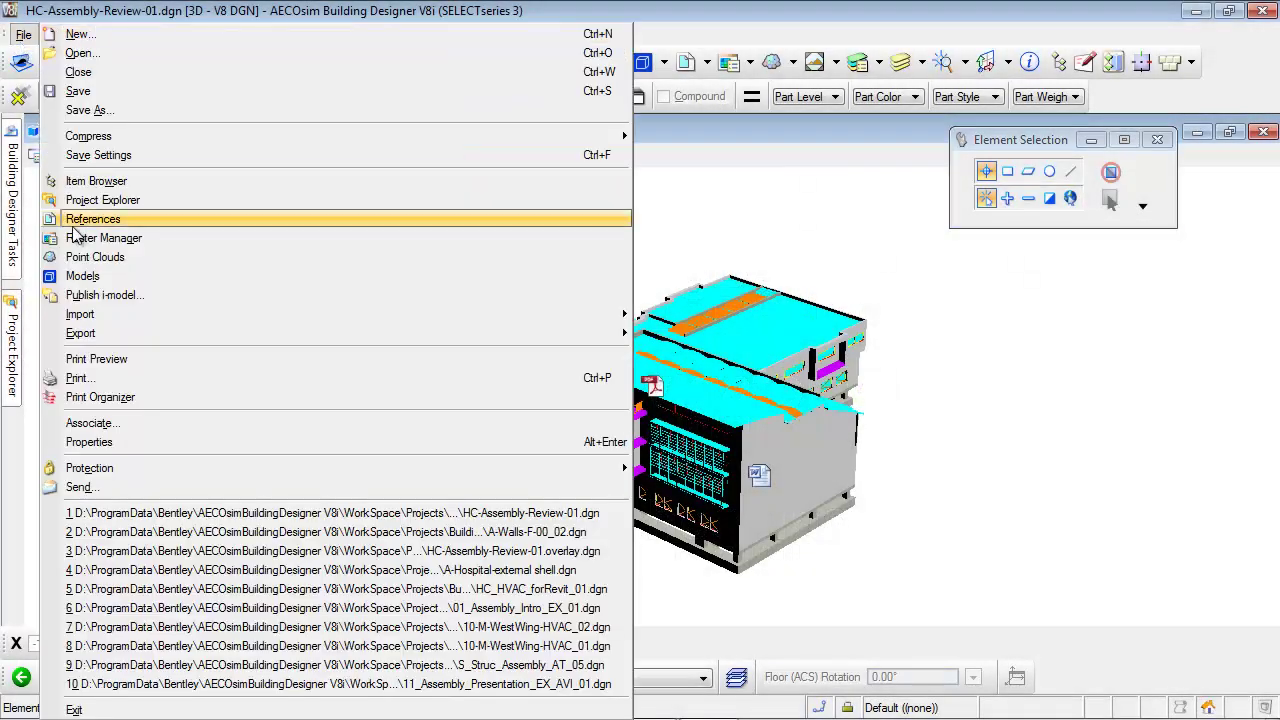
{"action": "left_click", "coordinate": [101, 296]}
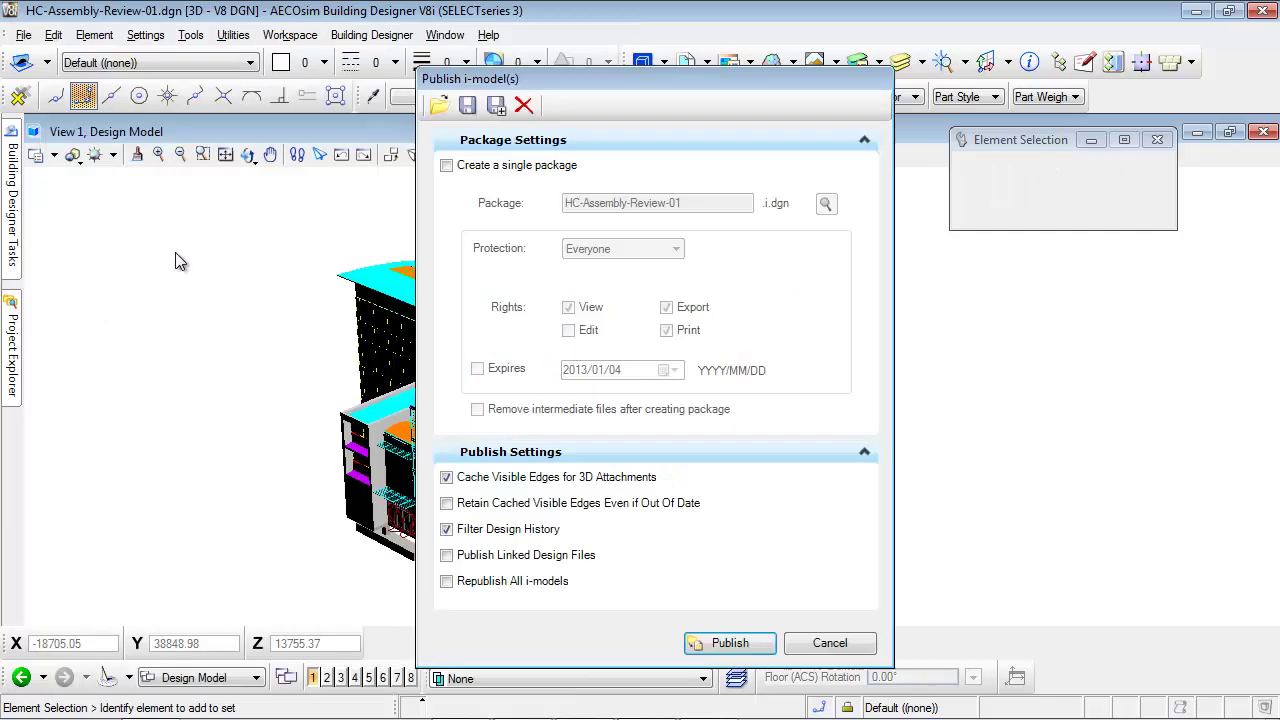
{"action": "left_click", "coordinate": [745, 645]}
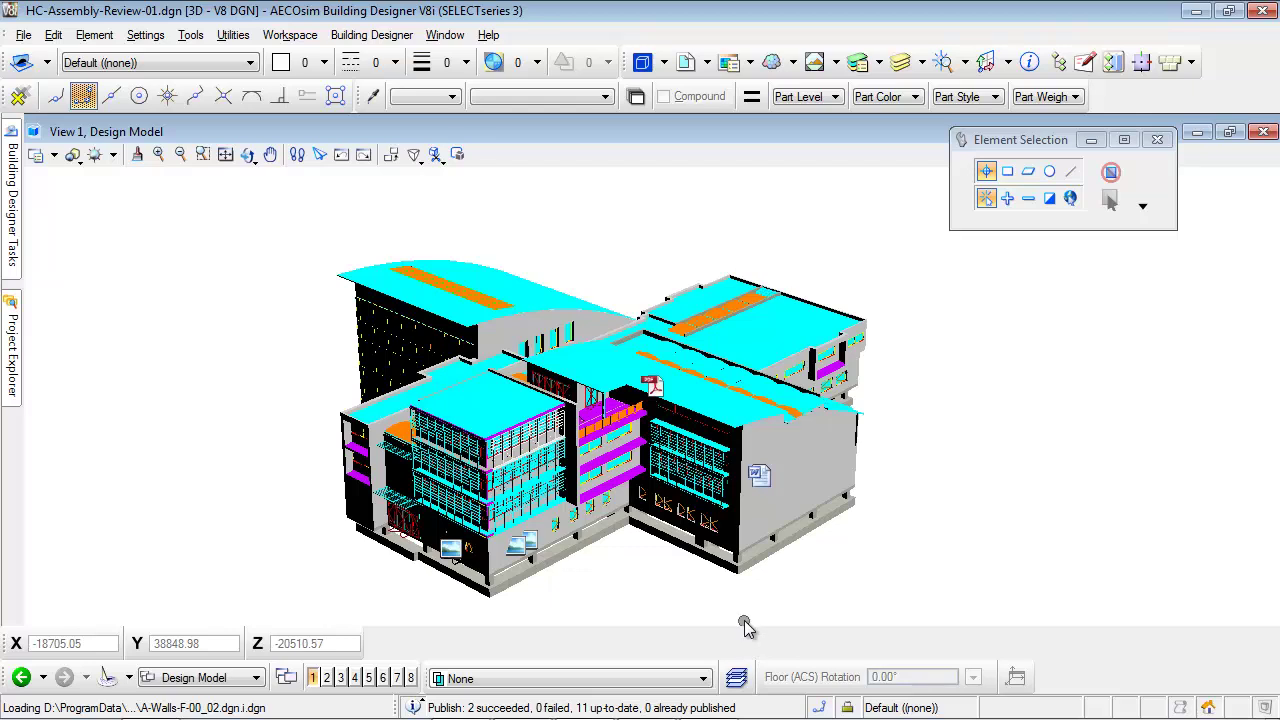
{"action": "key", "text": "alt+Tab"}
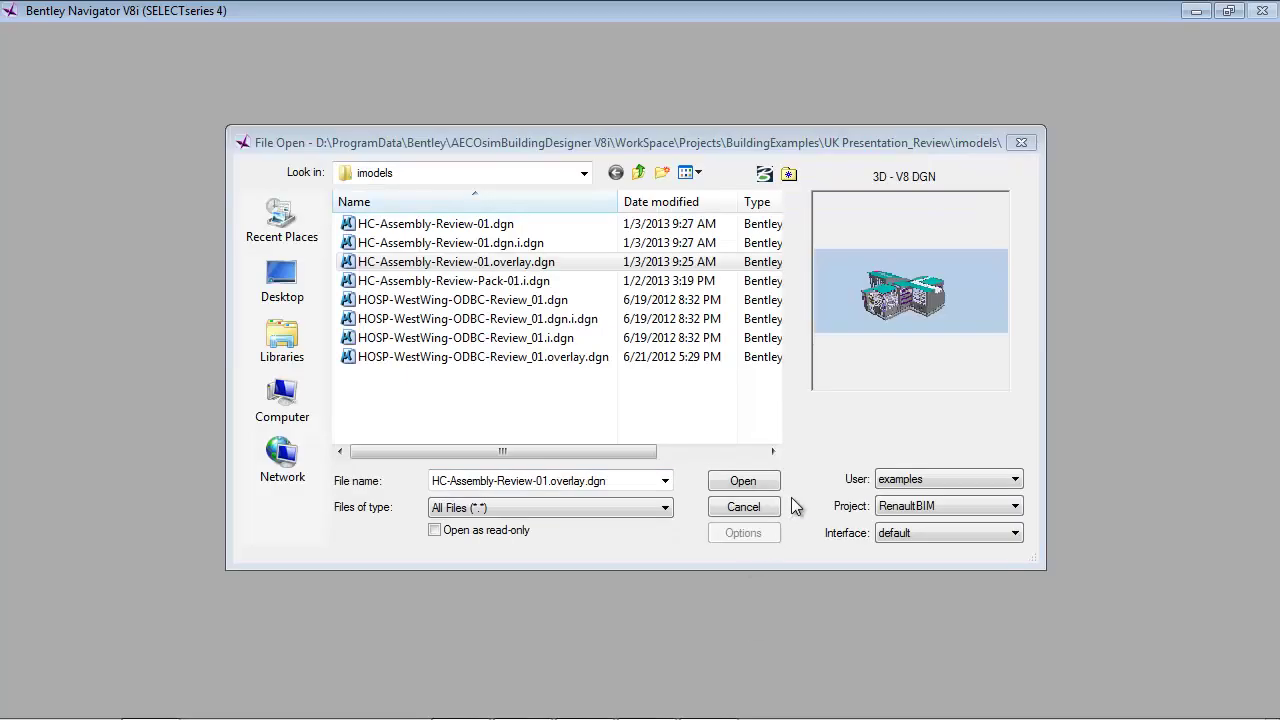
Step: Reopen HC-Assembly-Review-01.overlay.dgn and start Clash Detection from the Tasks panel
{"action": "left_click", "coordinate": [745, 481]}
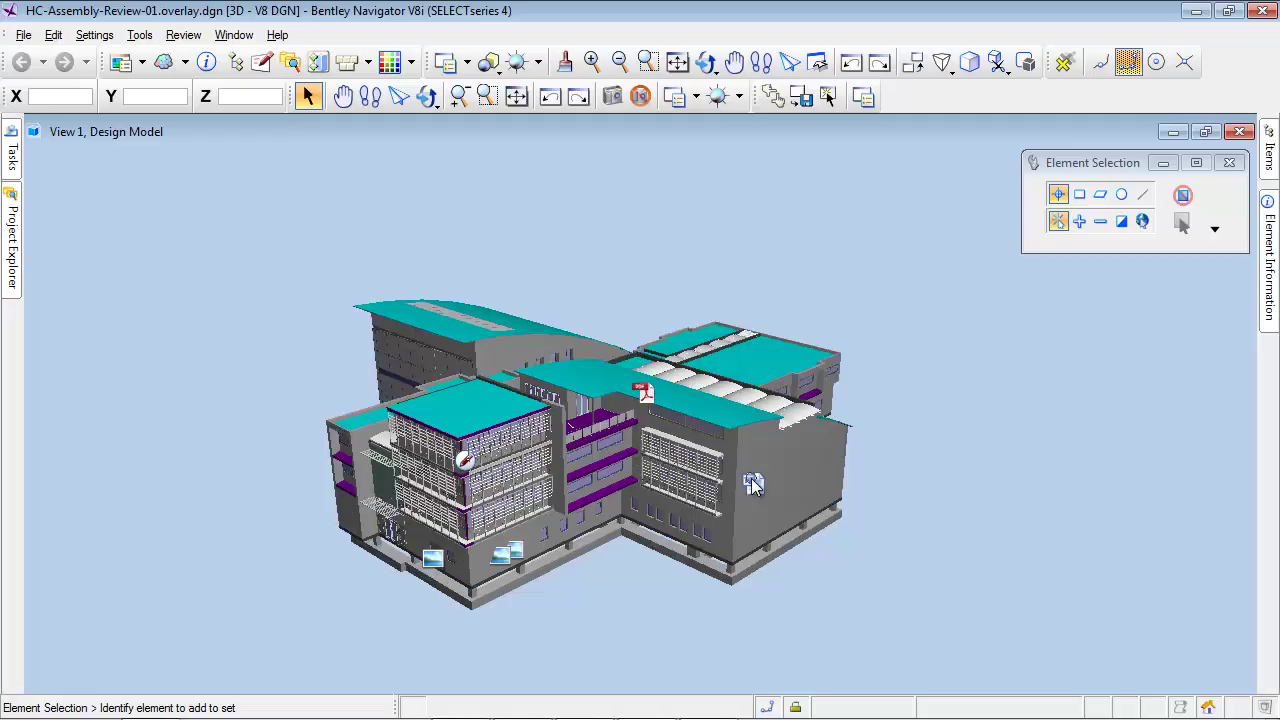
{"action": "left_click", "coordinate": [12, 150]}
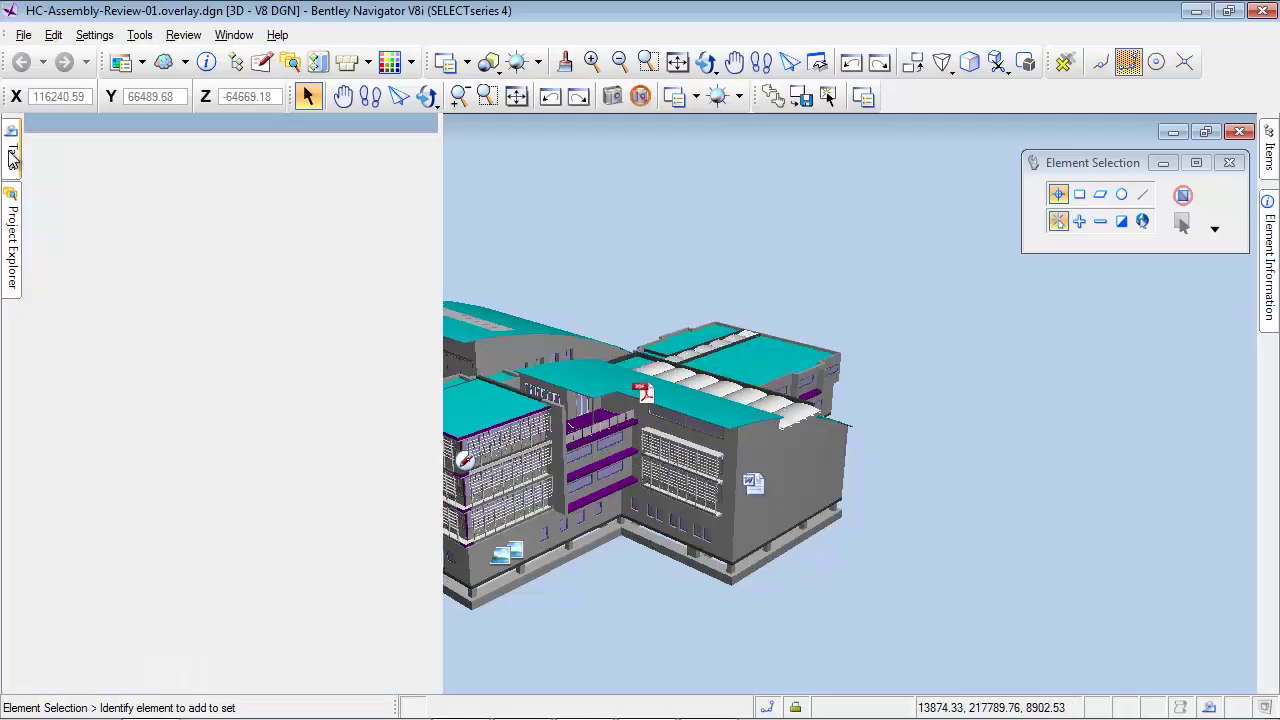
{"action": "left_click", "coordinate": [113, 317]}
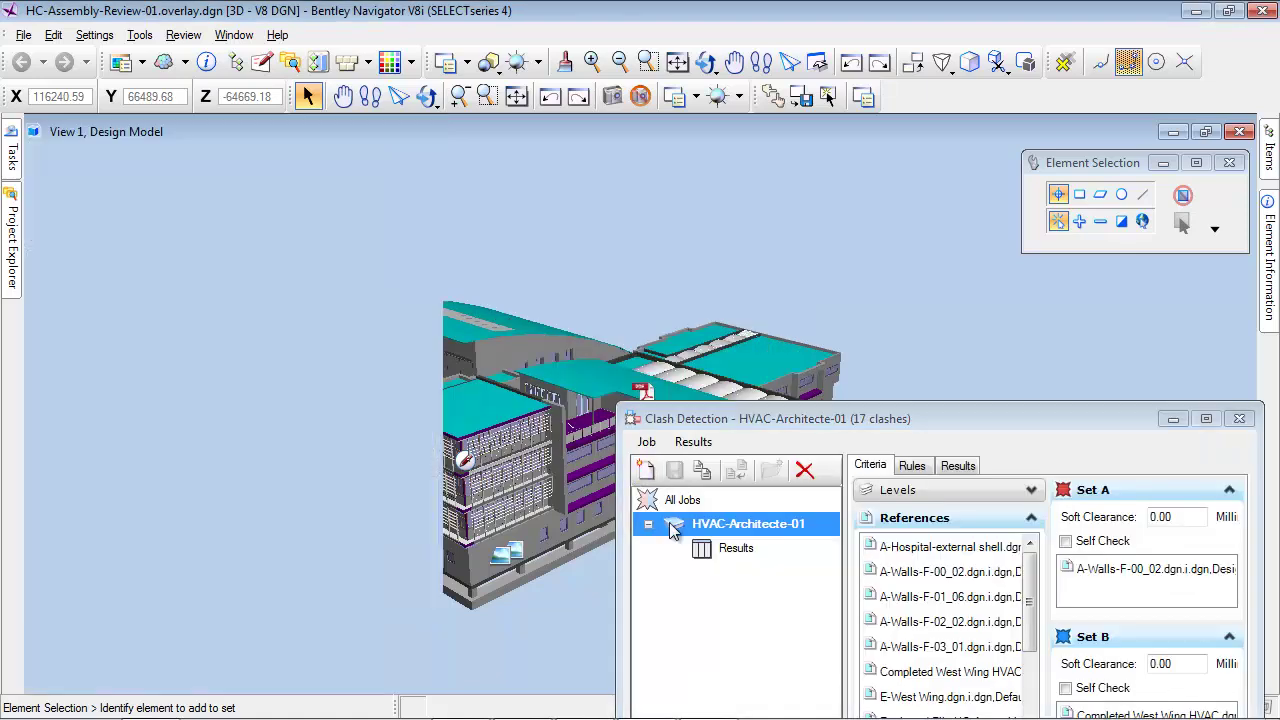
Step: Reprocess the HVAC-Architecte-01 clash job and zoom to Clash09, now Resolved among 18 clashes
{"action": "left_click", "coordinate": [730, 549]}
{"action": "left_click_drag", "start_coordinate": [915, 414], "coordinate": [908, 292]}
{"action": "left_click", "coordinate": [1088, 680]}
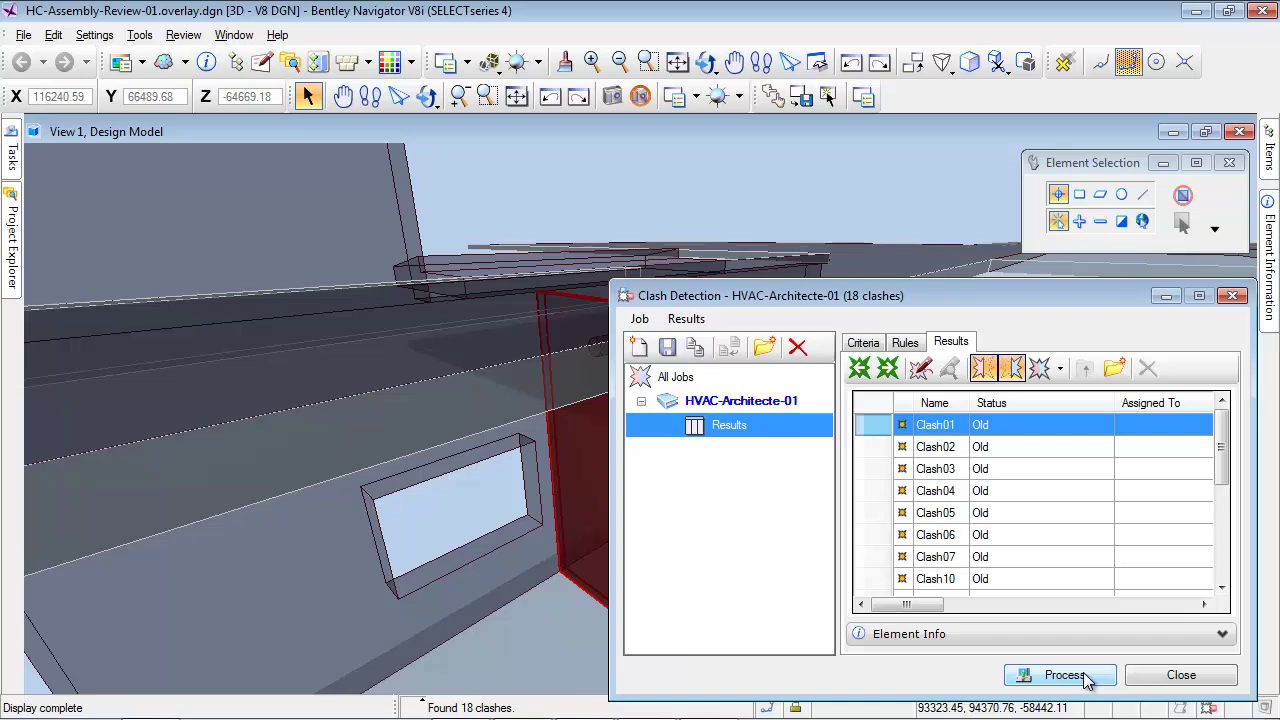
{"action": "left_click_drag", "start_coordinate": [1225, 460], "coordinate": [1227, 578]}
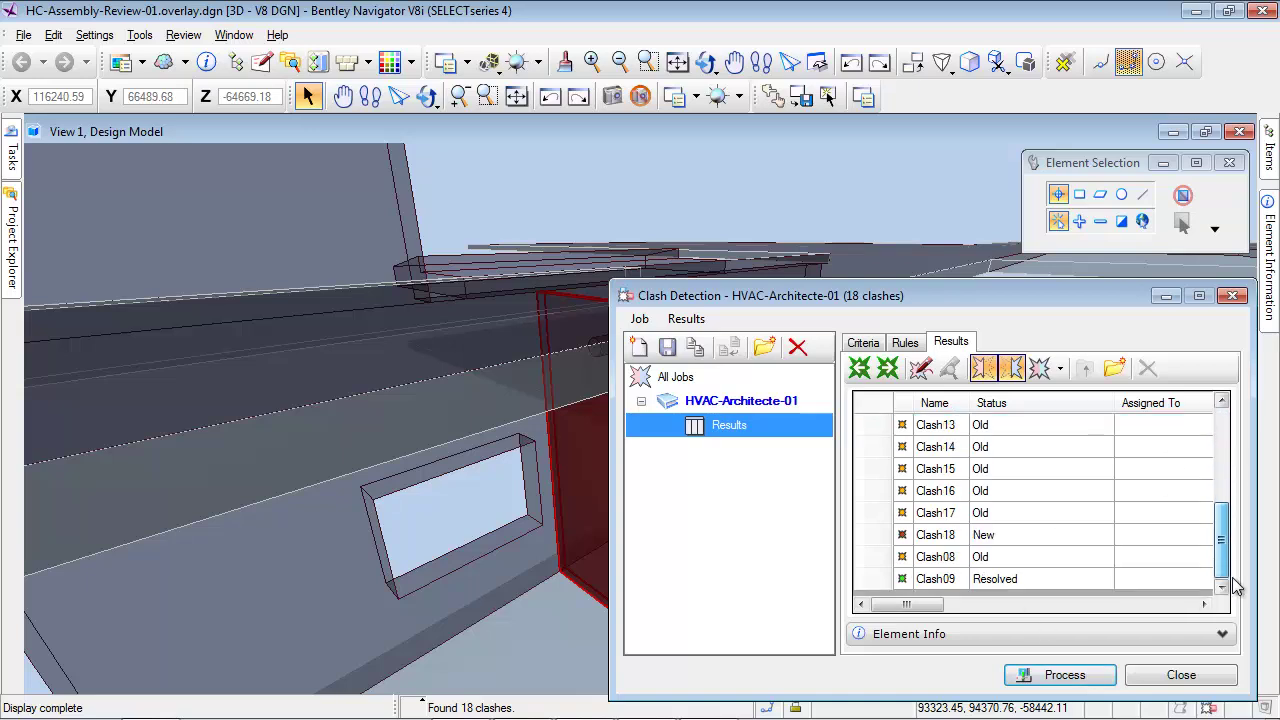
{"action": "left_click", "coordinate": [883, 580]}
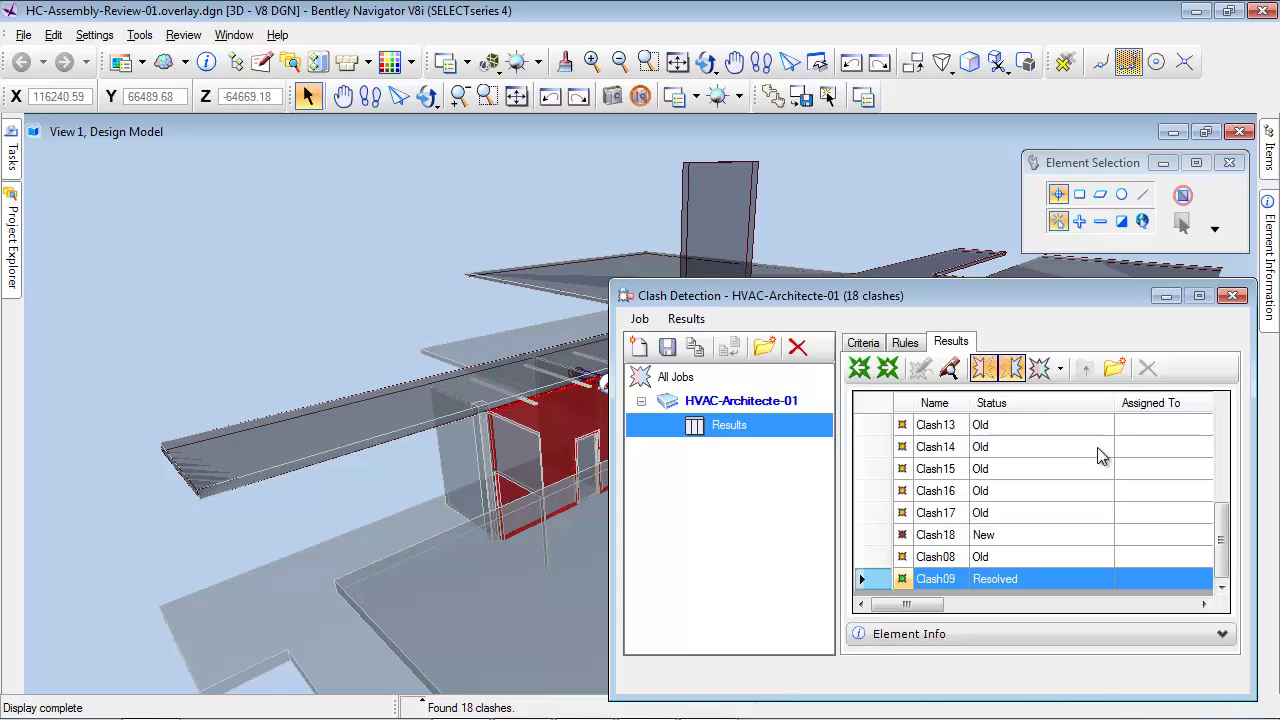
{"action": "scroll", "coordinate": [622, 385], "scroll_direction": "up", "scroll_amount": 5}
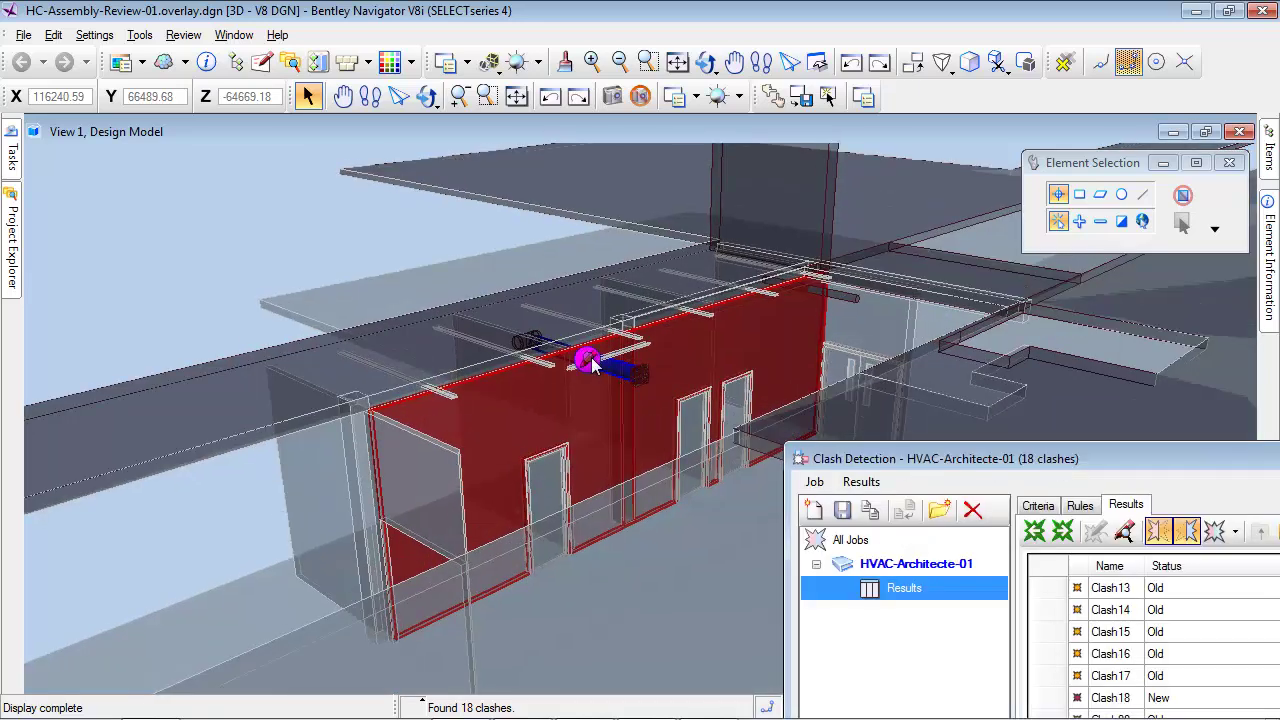